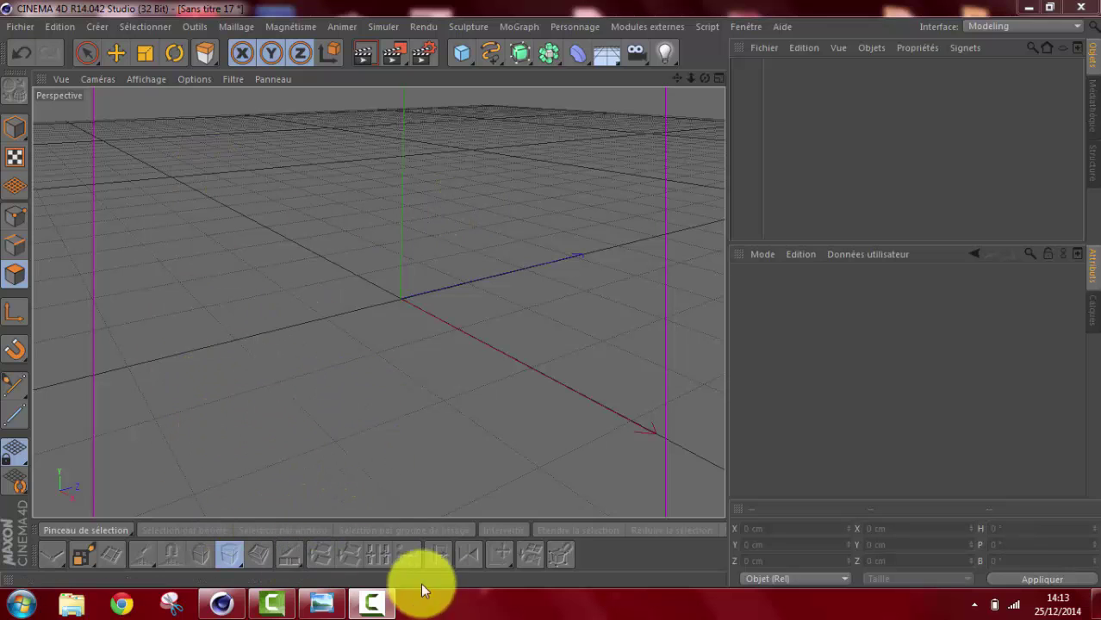
- View the wooden barrel reference photo, then return to the Modeling layout
click(320, 606)
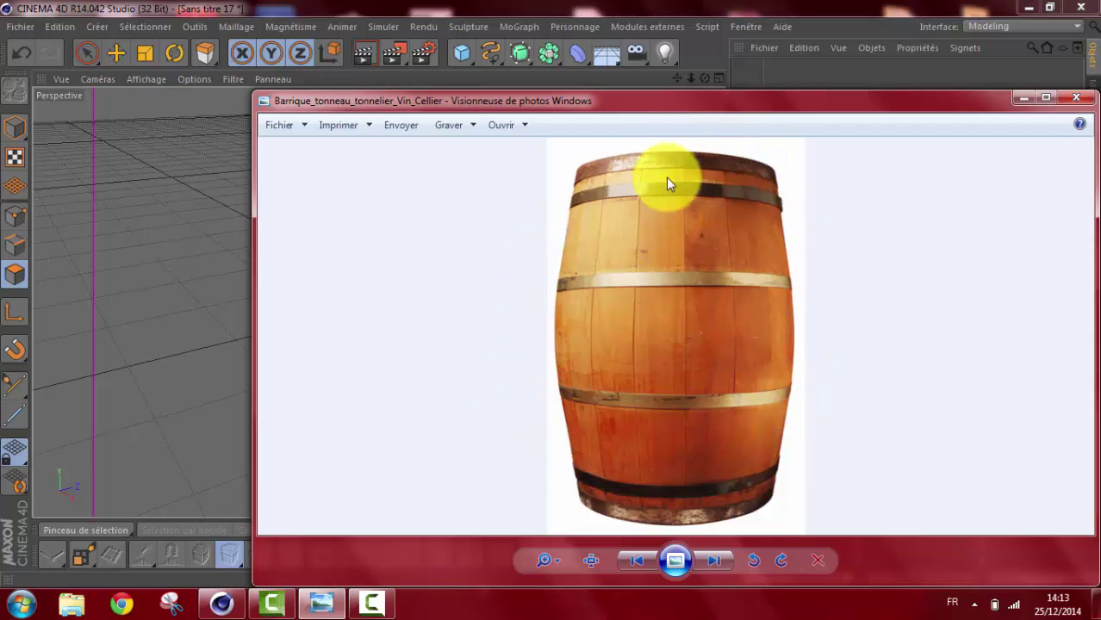
click(1076, 101)
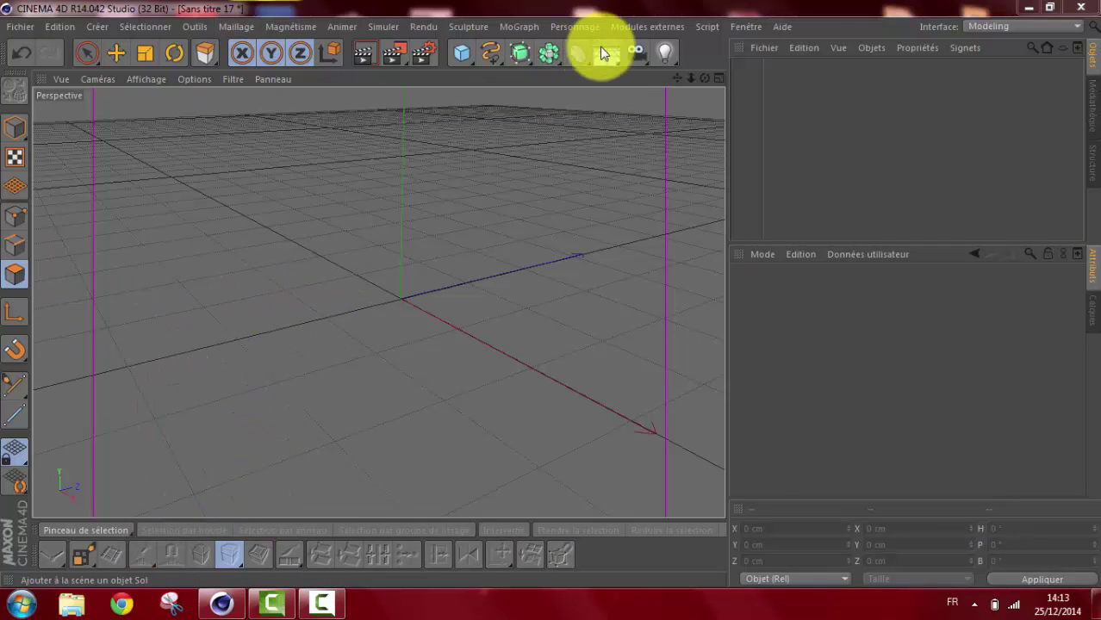
click(1073, 26)
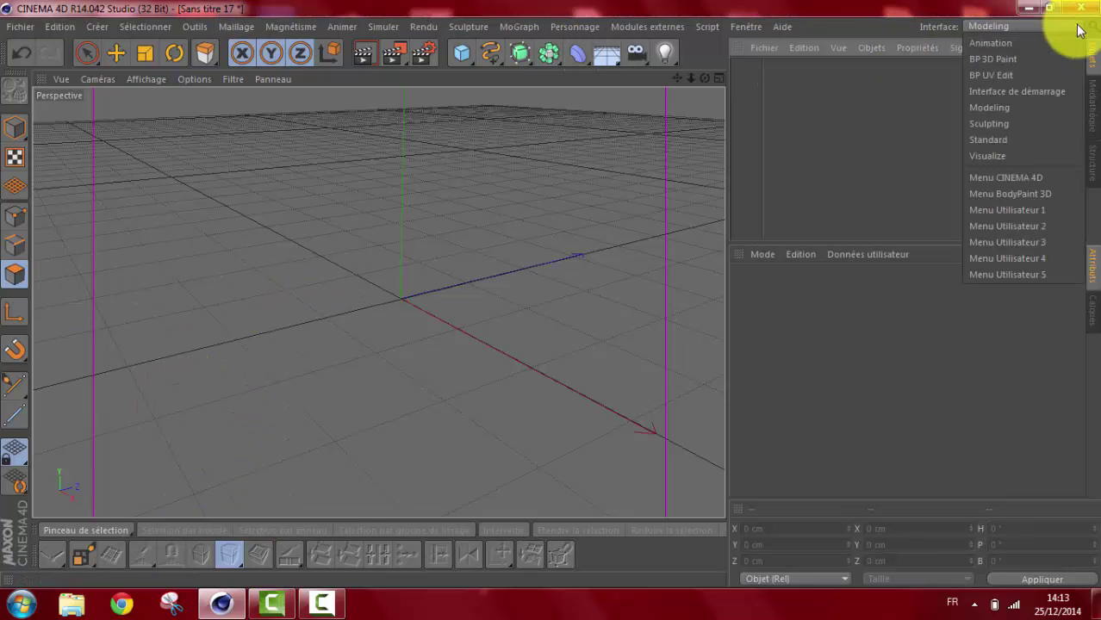
click(992, 90)
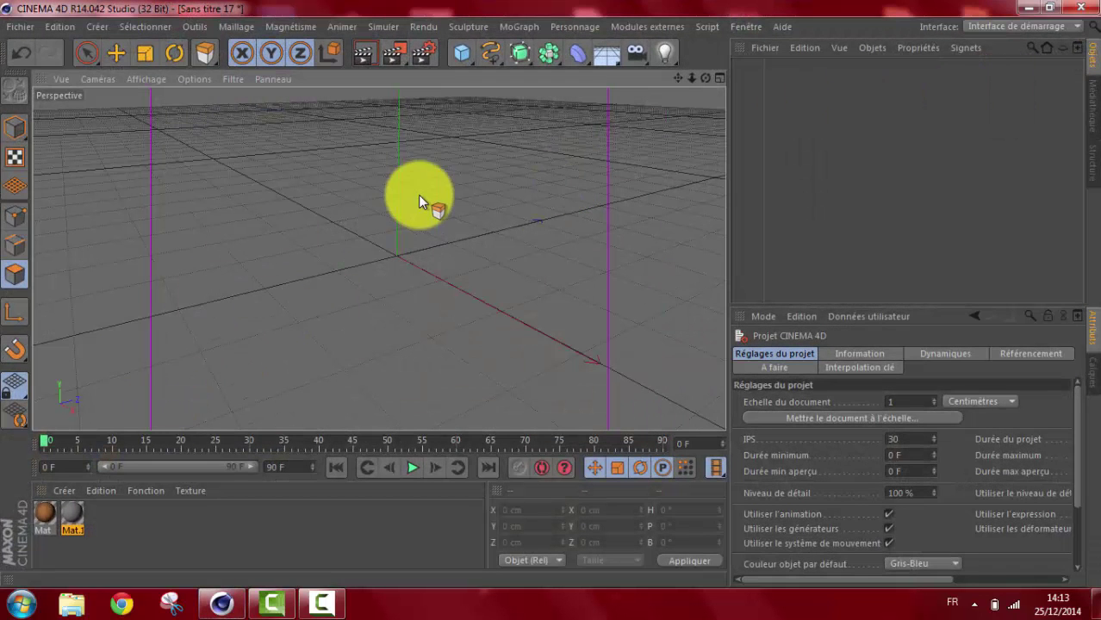
click(1073, 26)
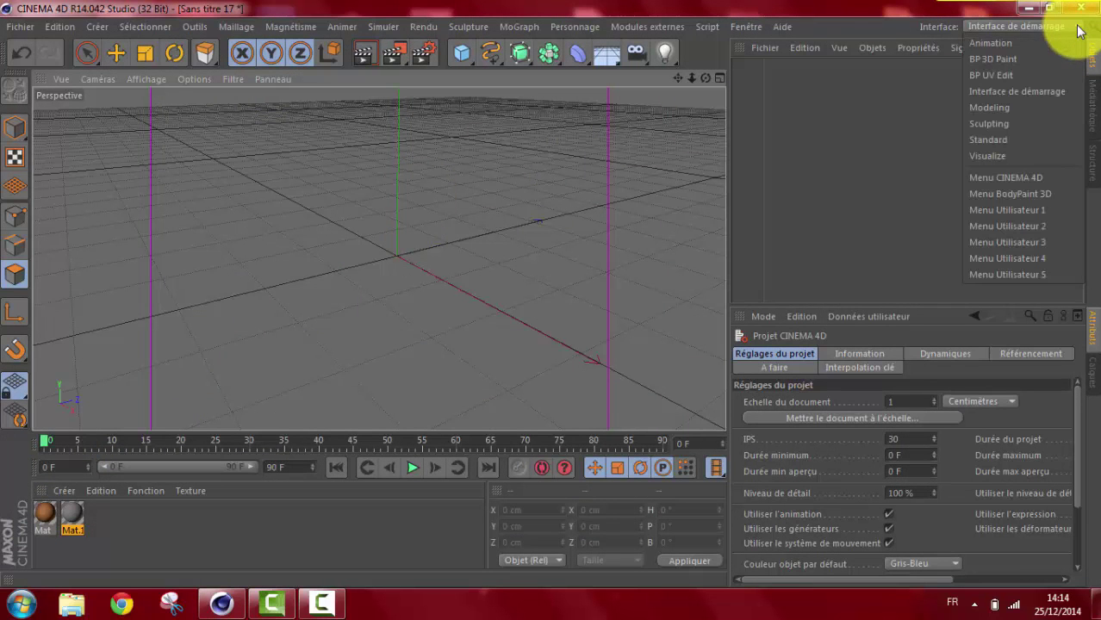
click(985, 107)
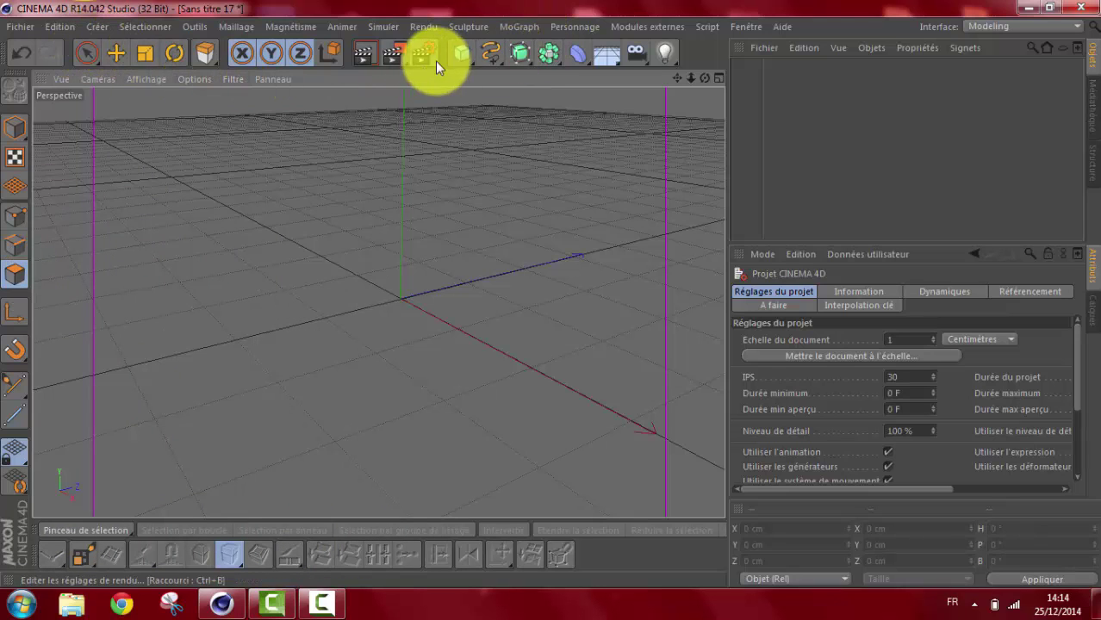
- Add a Cylindre primitive to the empty scene
click(461, 52)
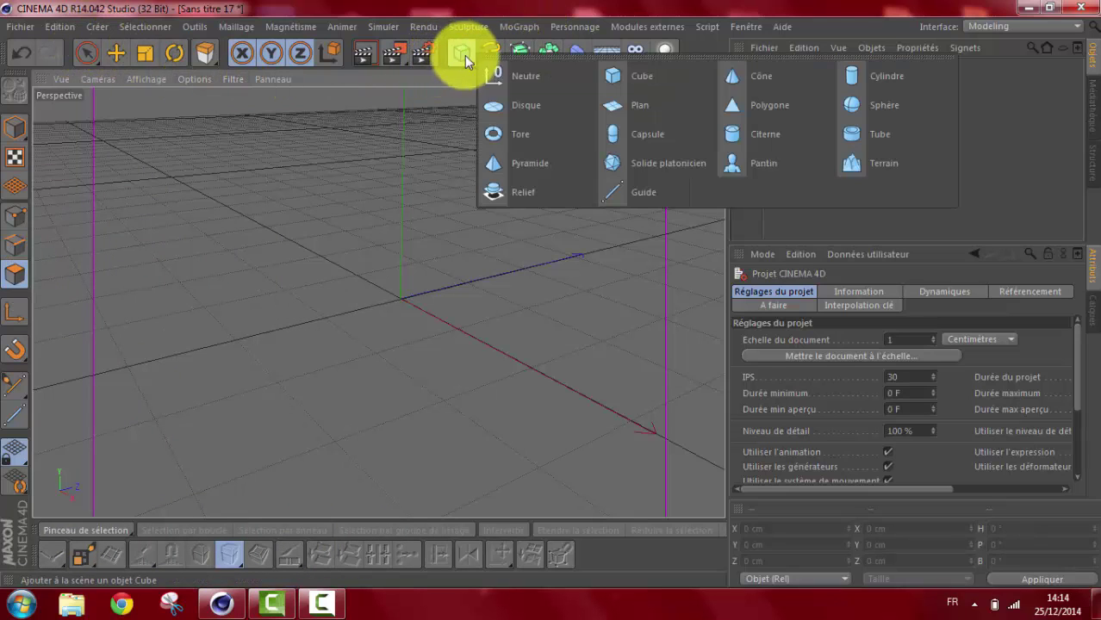
click(867, 75)
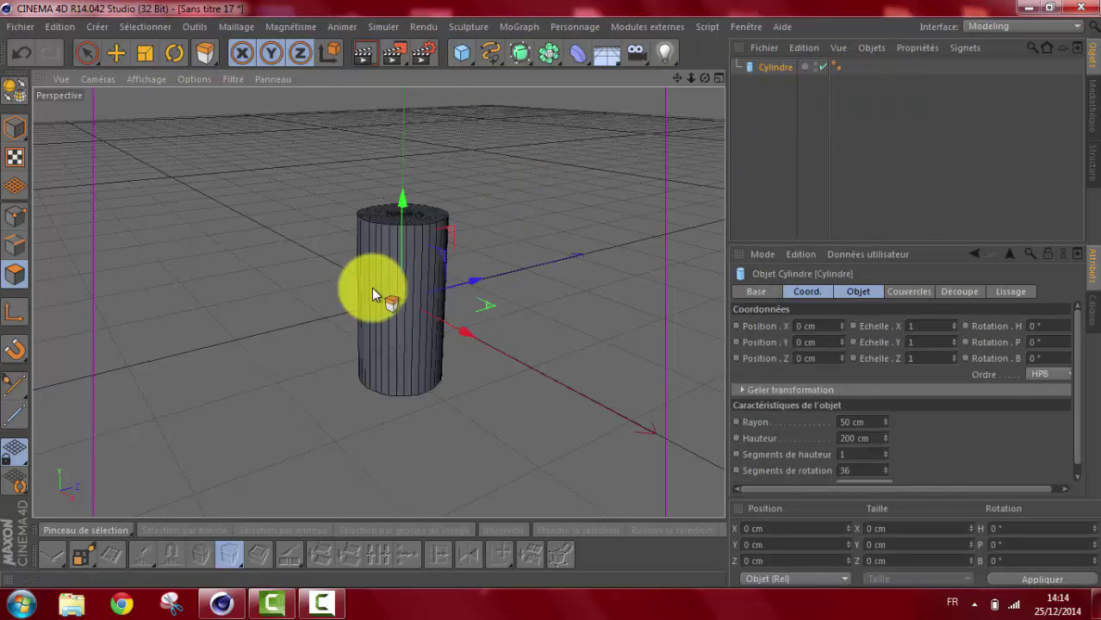
click(146, 77)
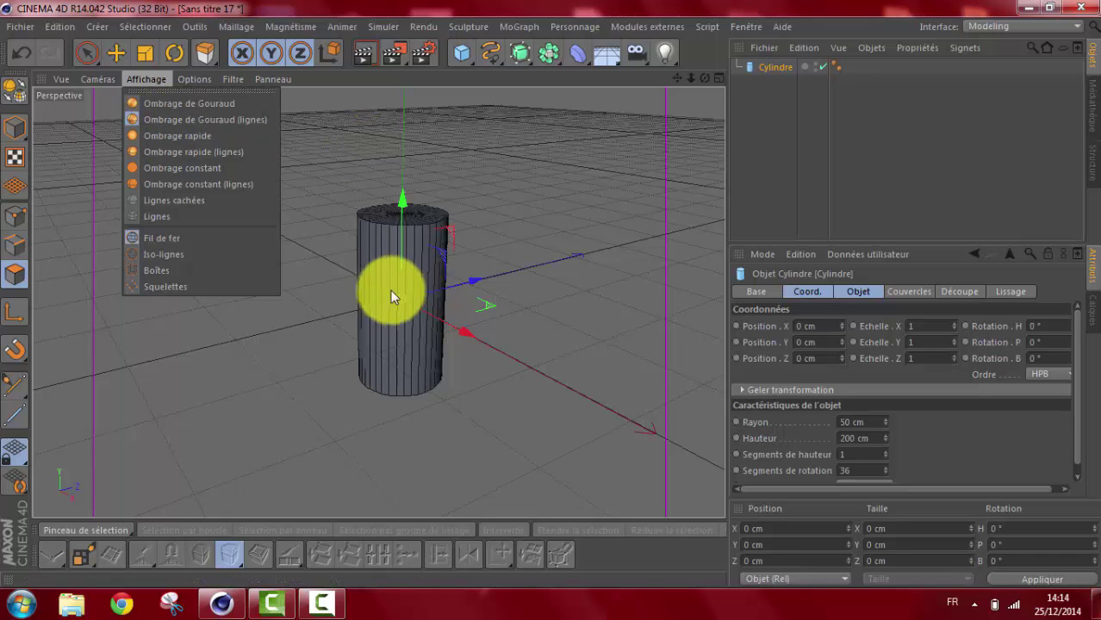
click(324, 211)
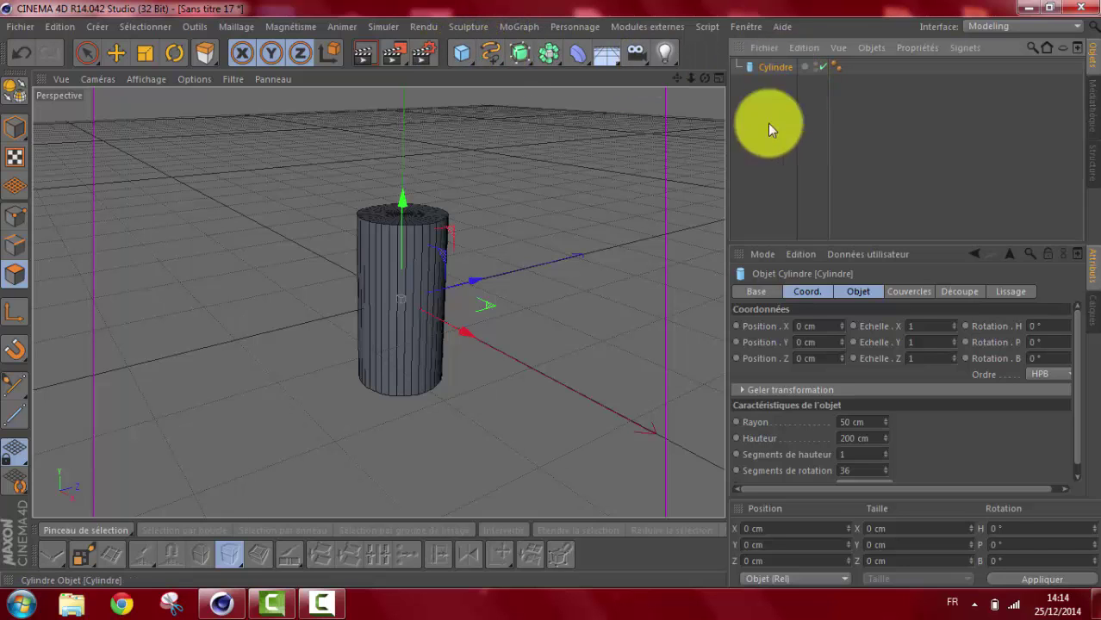
- Set the cylinder's Rayon to 72 cm and frame it in the viewport
click(860, 292)
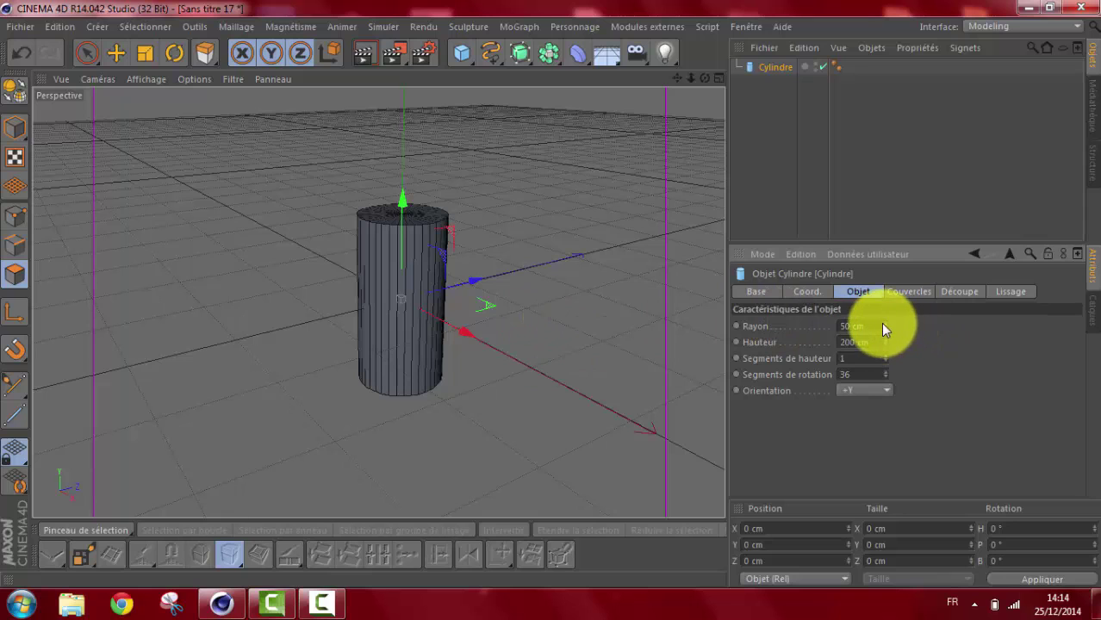
drag(885, 325, 886, 319)
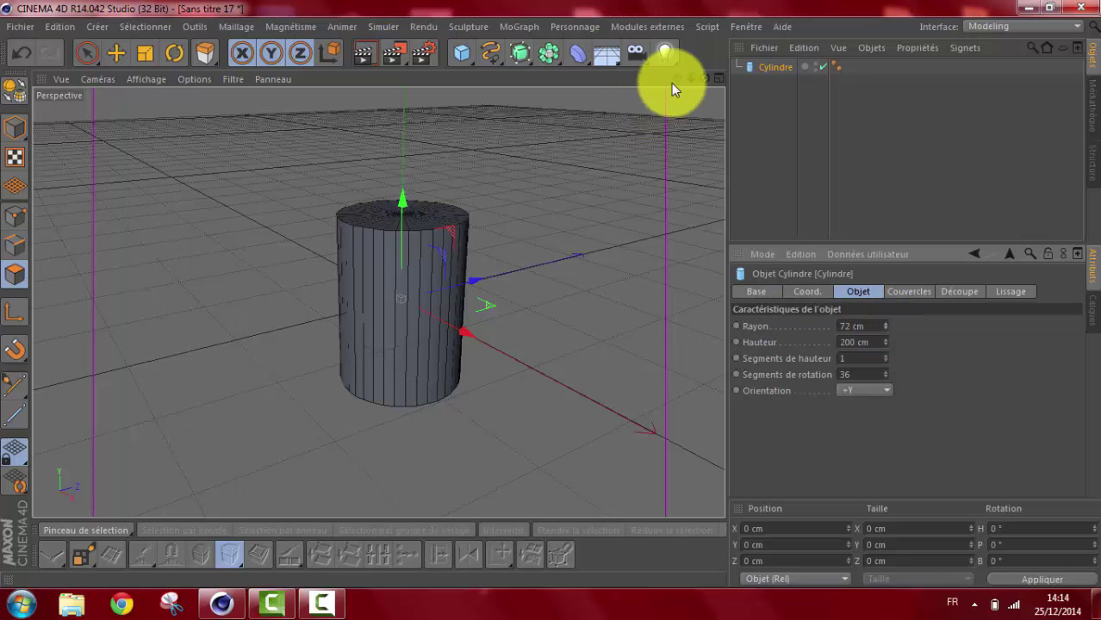
drag(705, 80, 554, 293)
drag(705, 80, 705, 80)
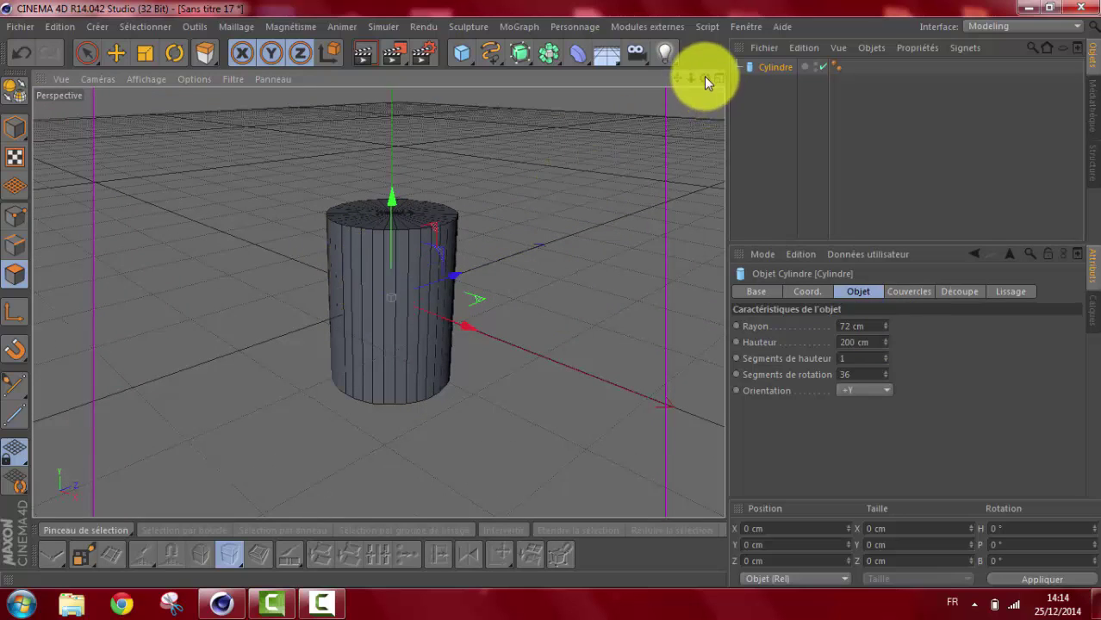
drag(695, 79, 553, 291)
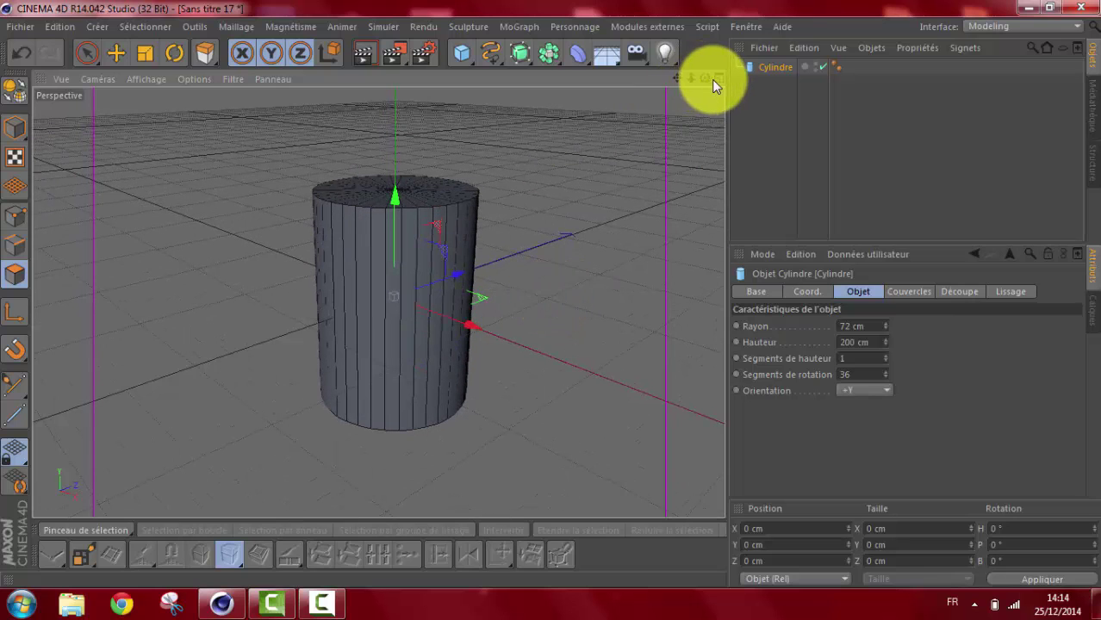
- Maximize the Avant view and make the cylinder editable with C, zoomed in
click(718, 78)
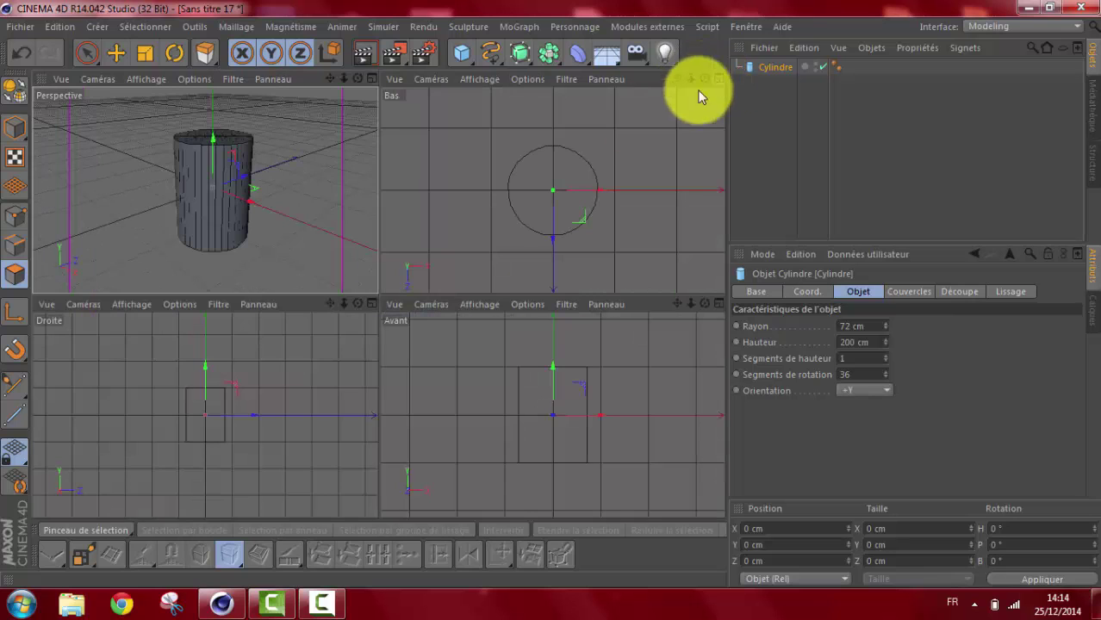
click(718, 302)
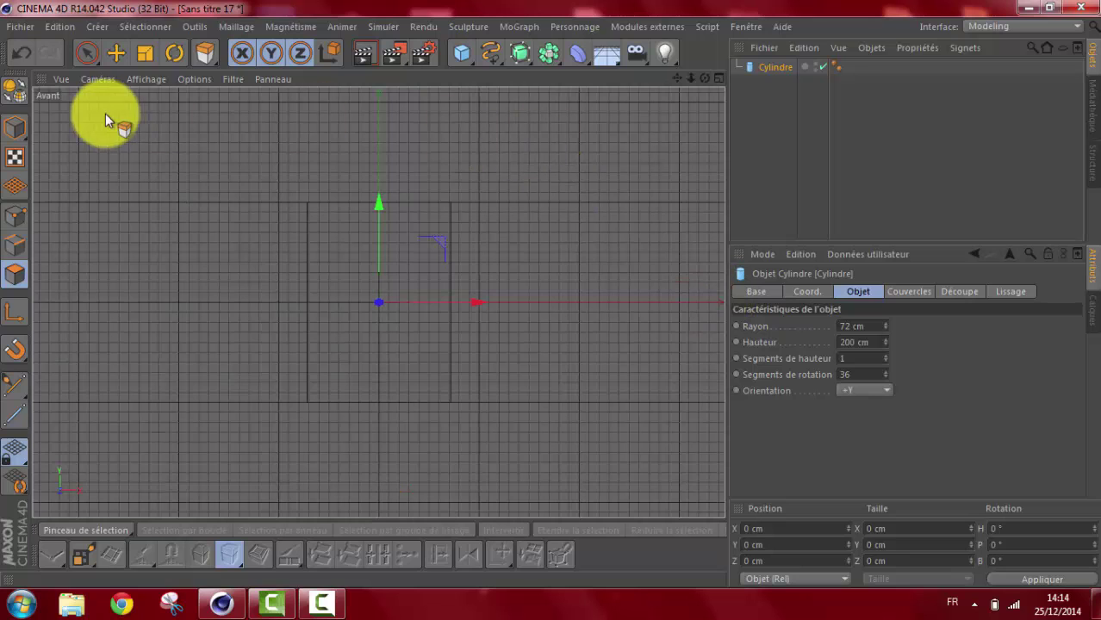
click(19, 97)
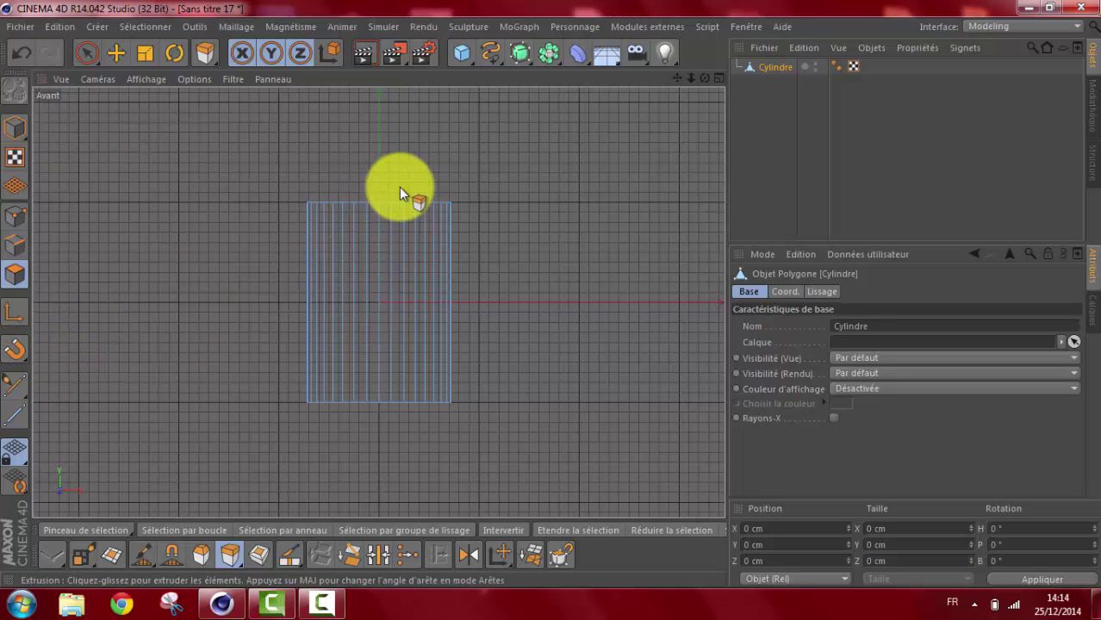
drag(691, 78, 551, 293)
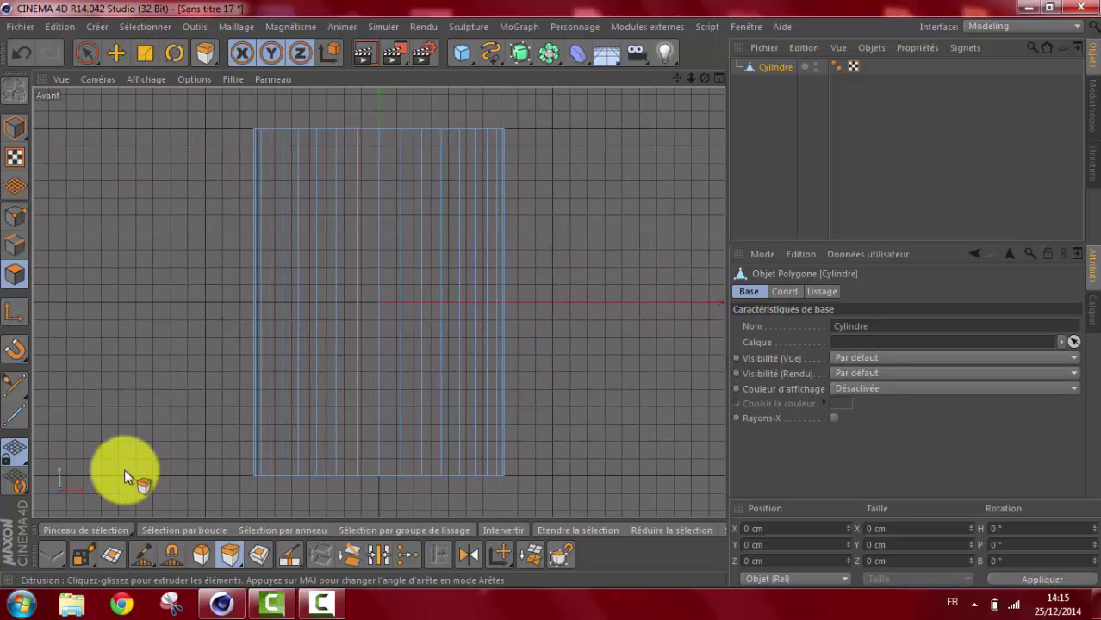
- Activate the Couteau tool and set it to Boucle mode
click(289, 556)
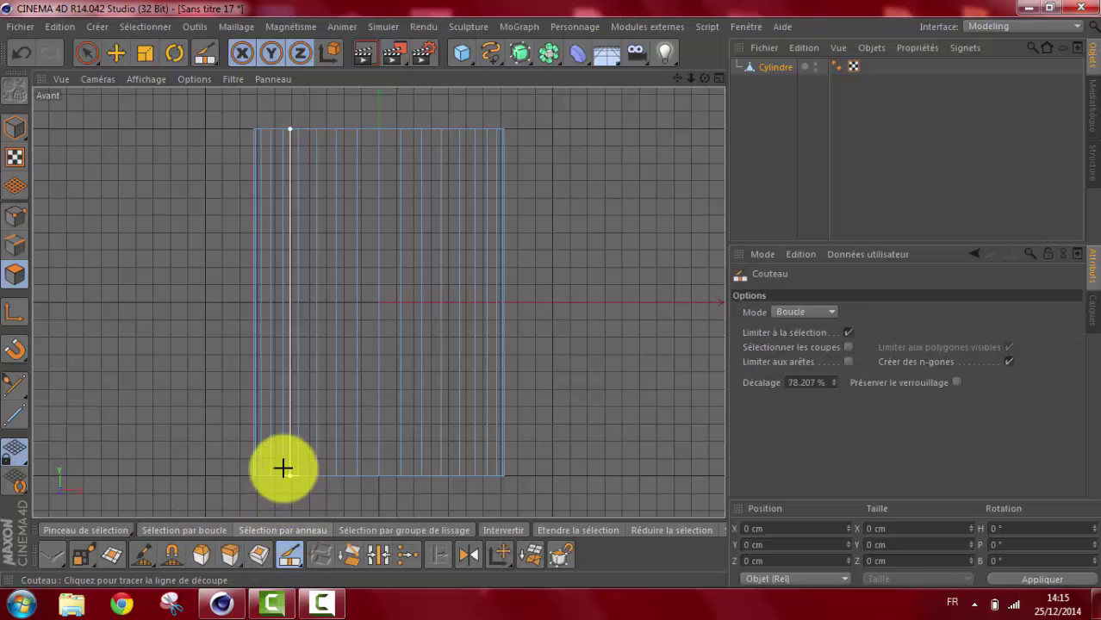
click(829, 312)
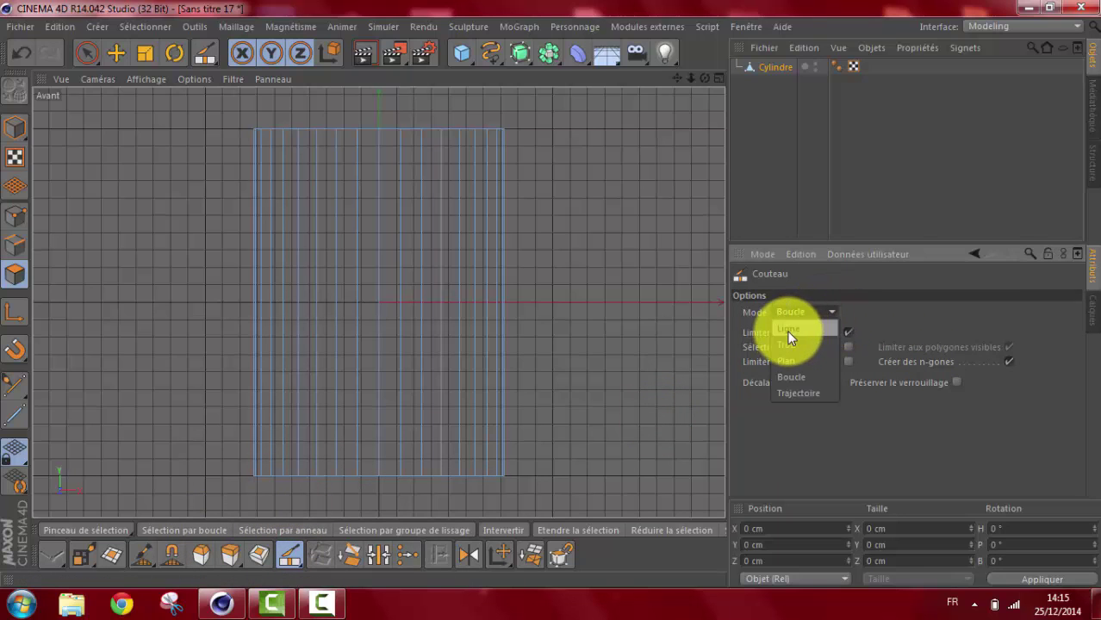
click(790, 331)
click(830, 308)
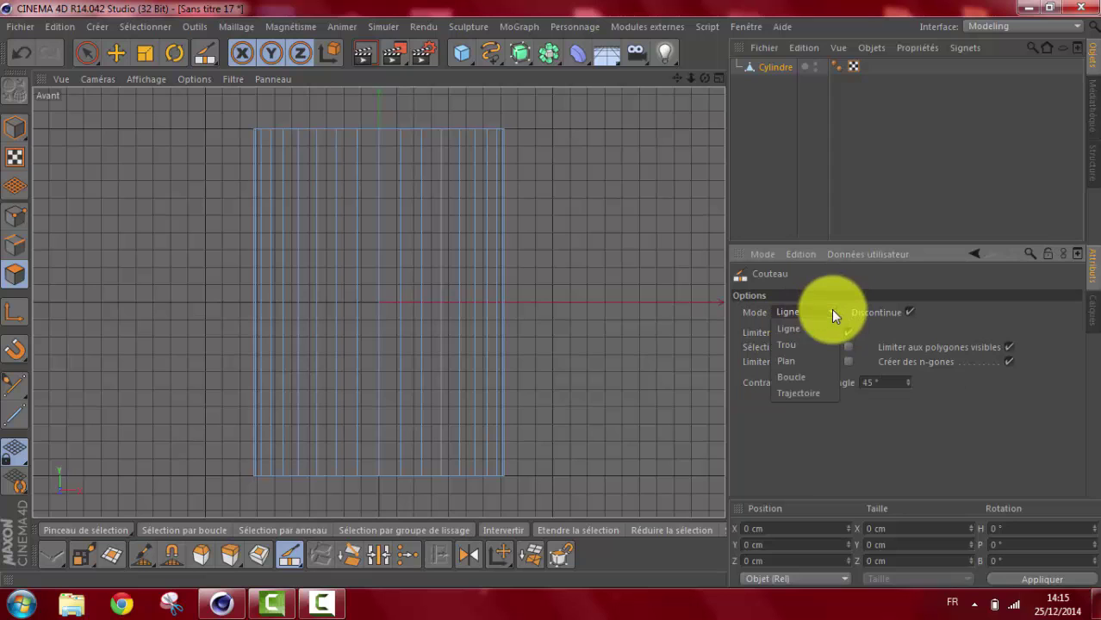
click(789, 376)
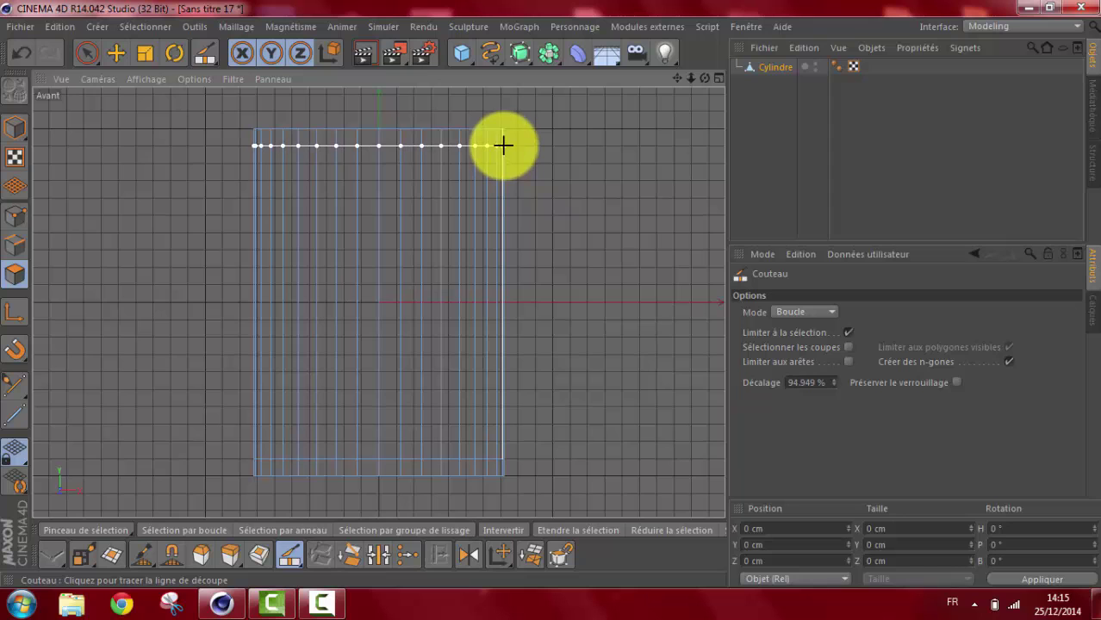
- Cut four edge loops: near the bottom, near the top, upper middle and below middle
drag(504, 145, 496, 436)
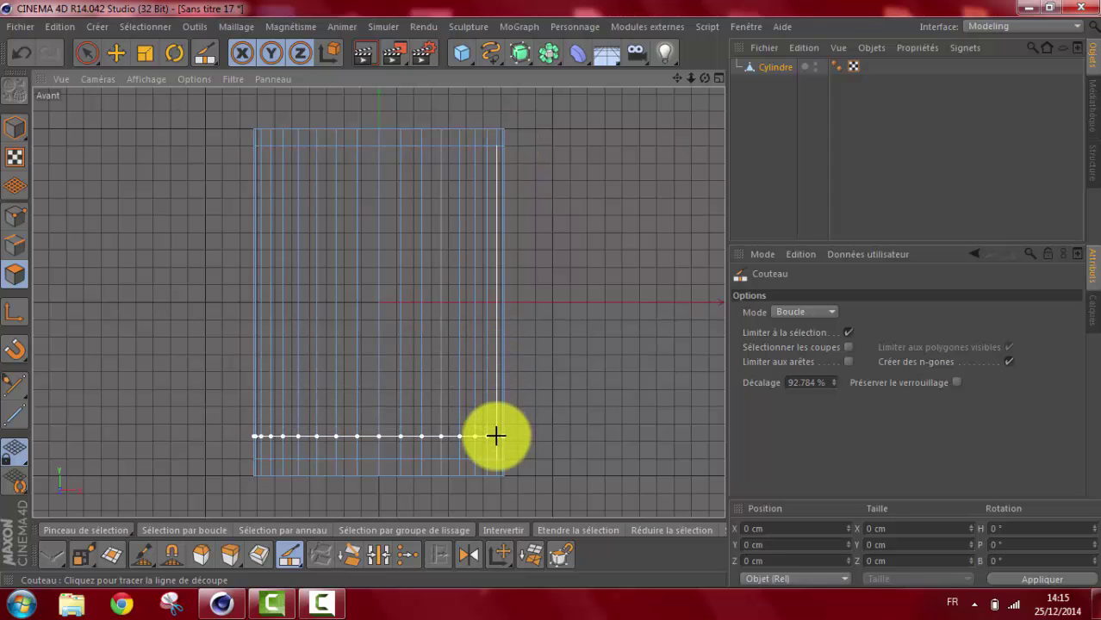
click(496, 435)
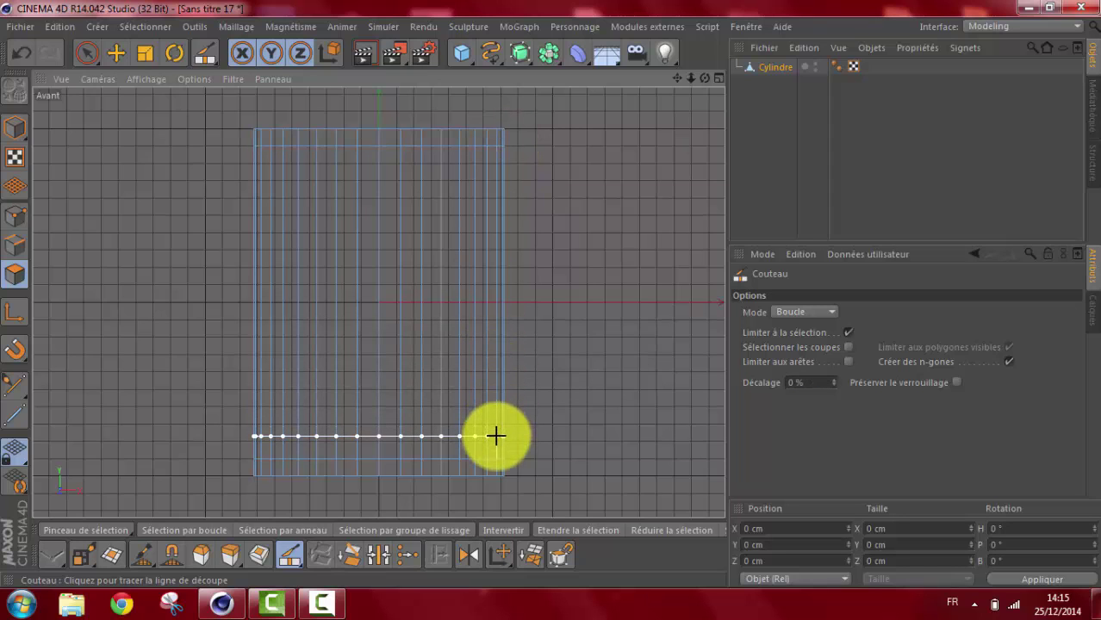
click(496, 168)
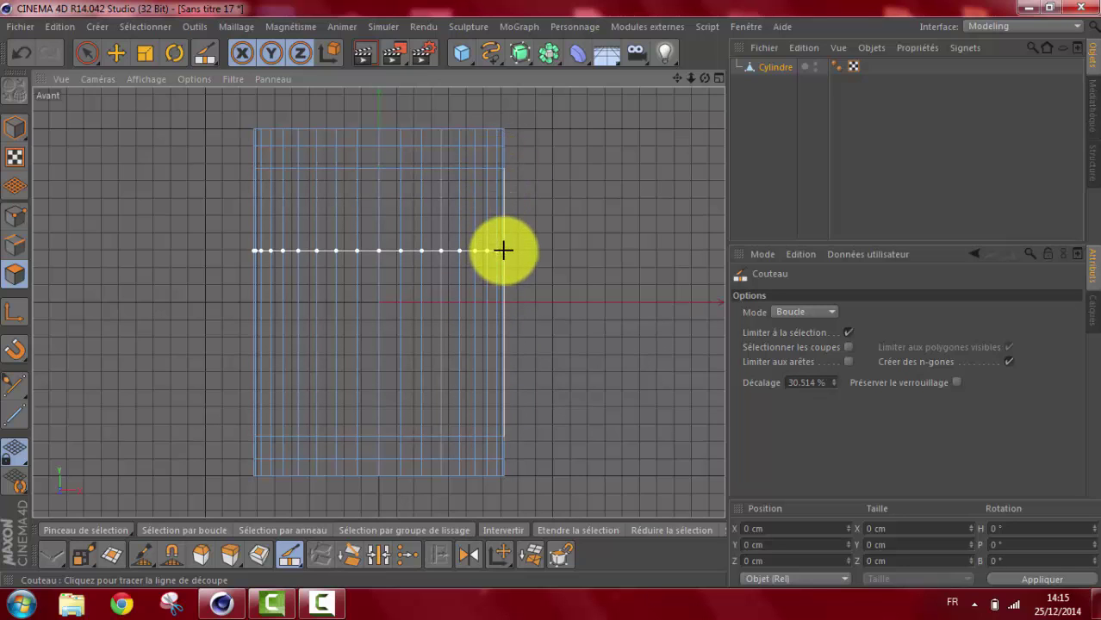
click(503, 250)
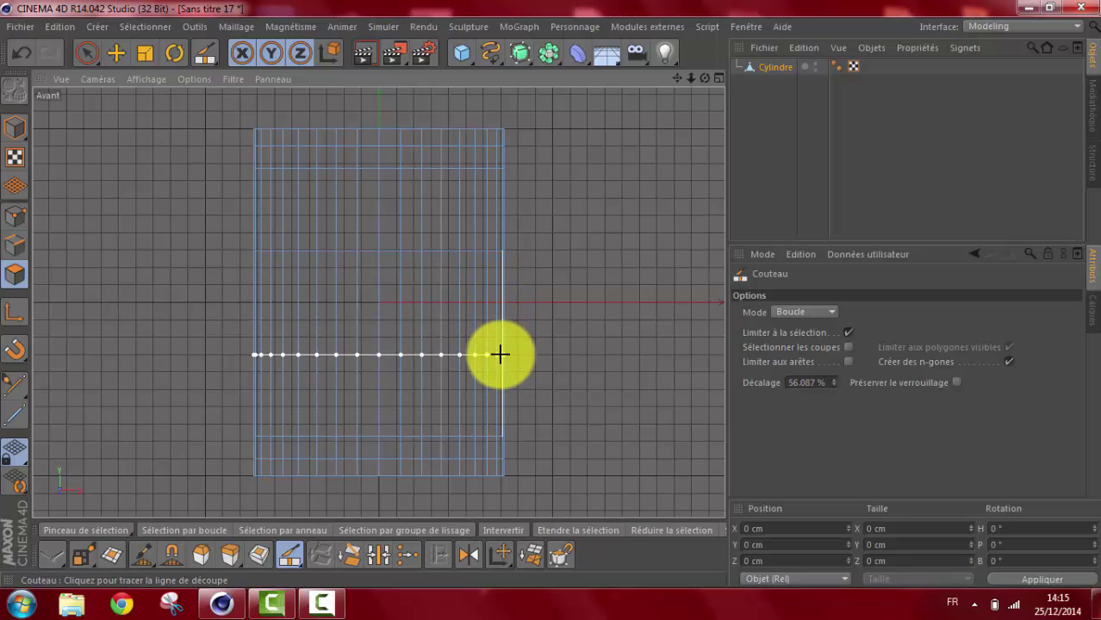
click(500, 354)
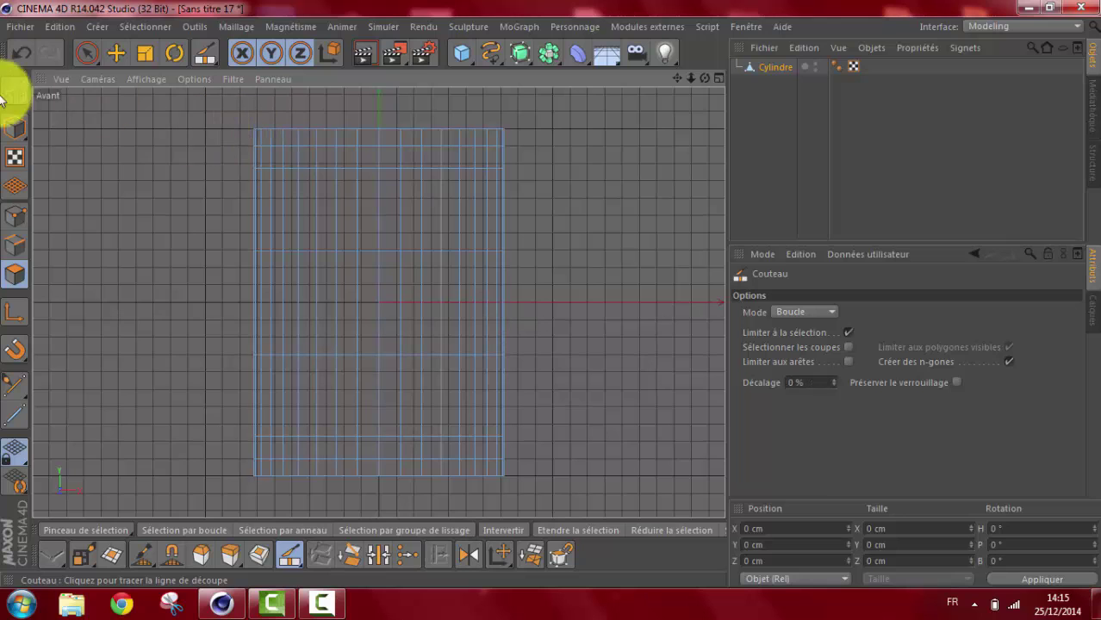
- In edge mode, loop-select six horizontal edge loops from the top to the bottom
click(186, 530)
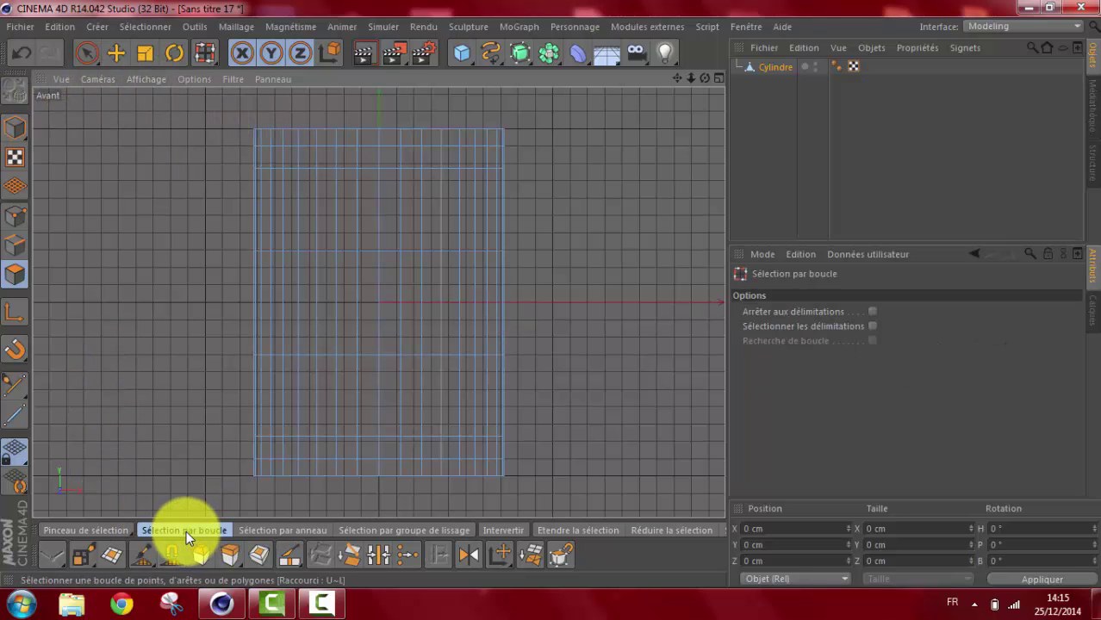
click(13, 248)
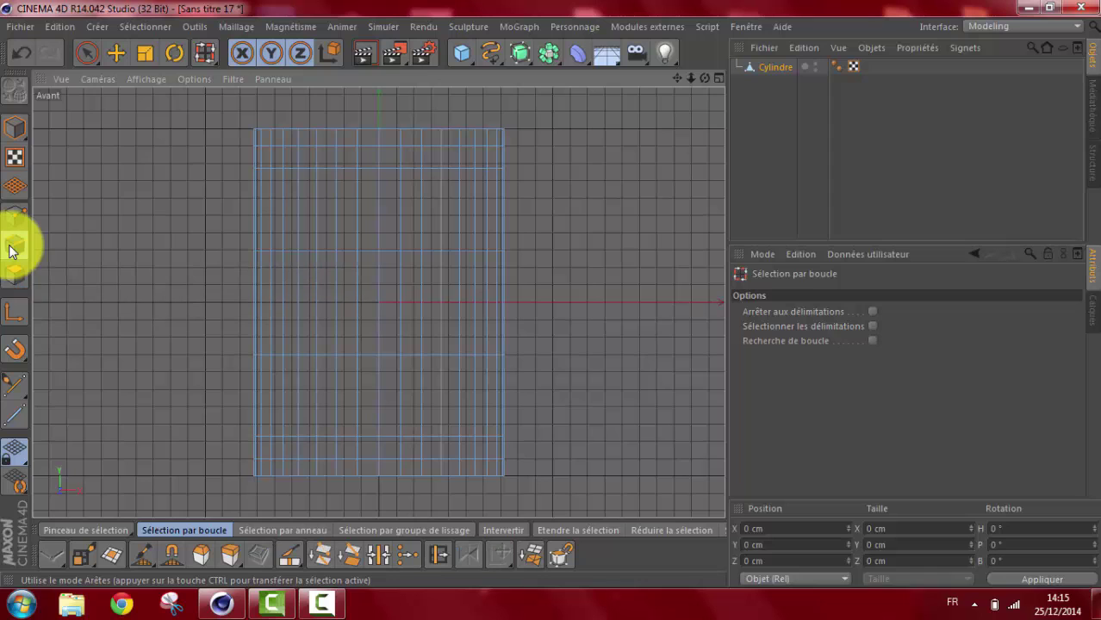
click(310, 148)
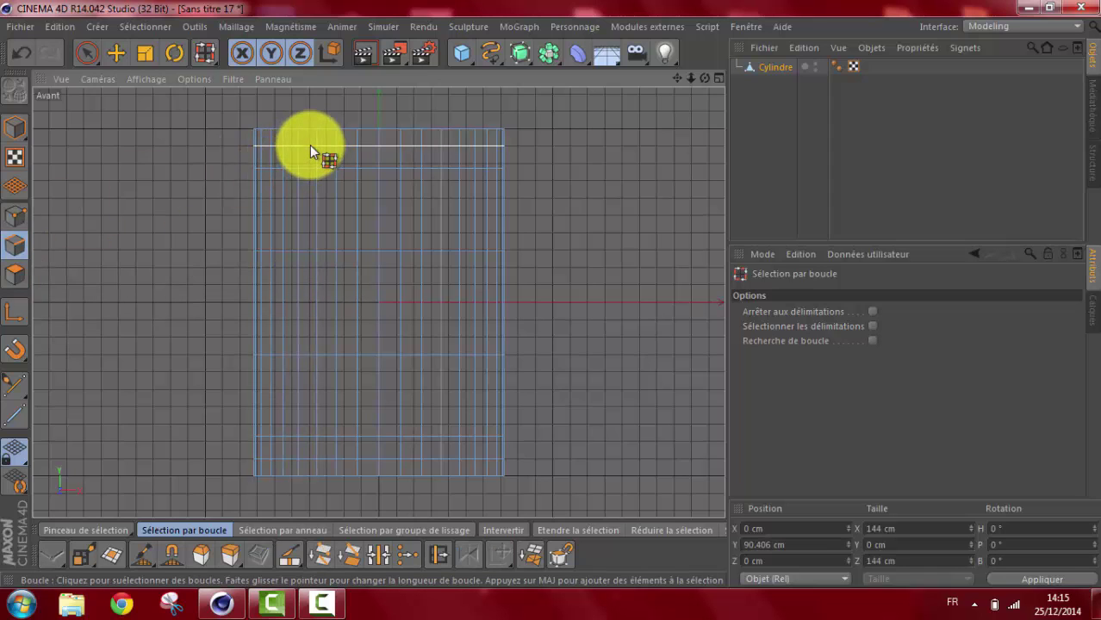
shift+click(366, 175)
shift+click(363, 250)
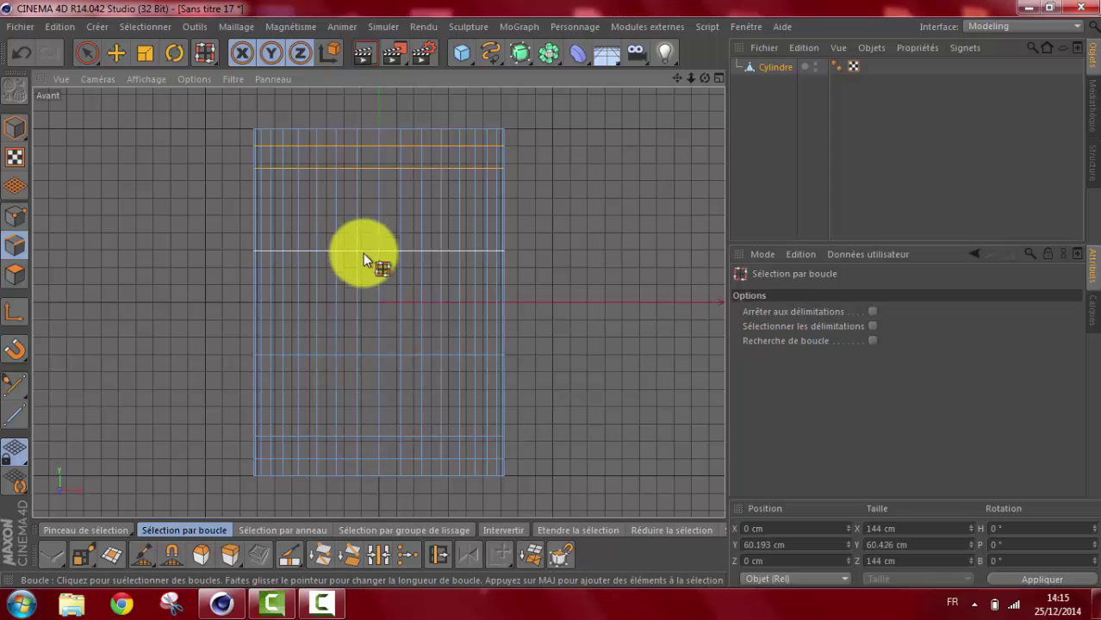
shift+click(366, 353)
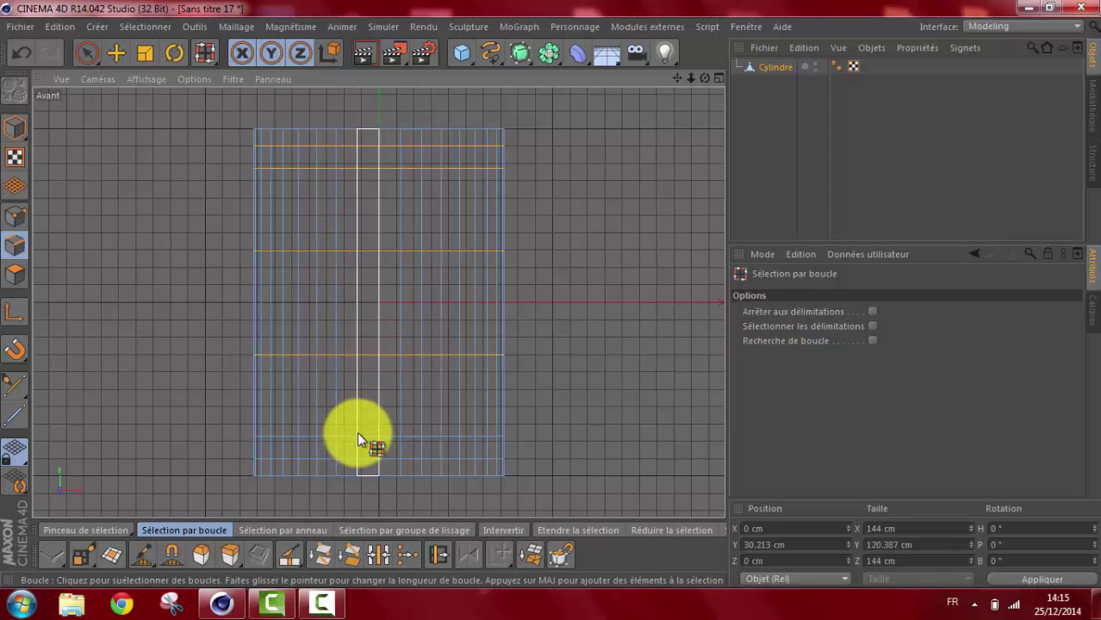
shift+click(364, 435)
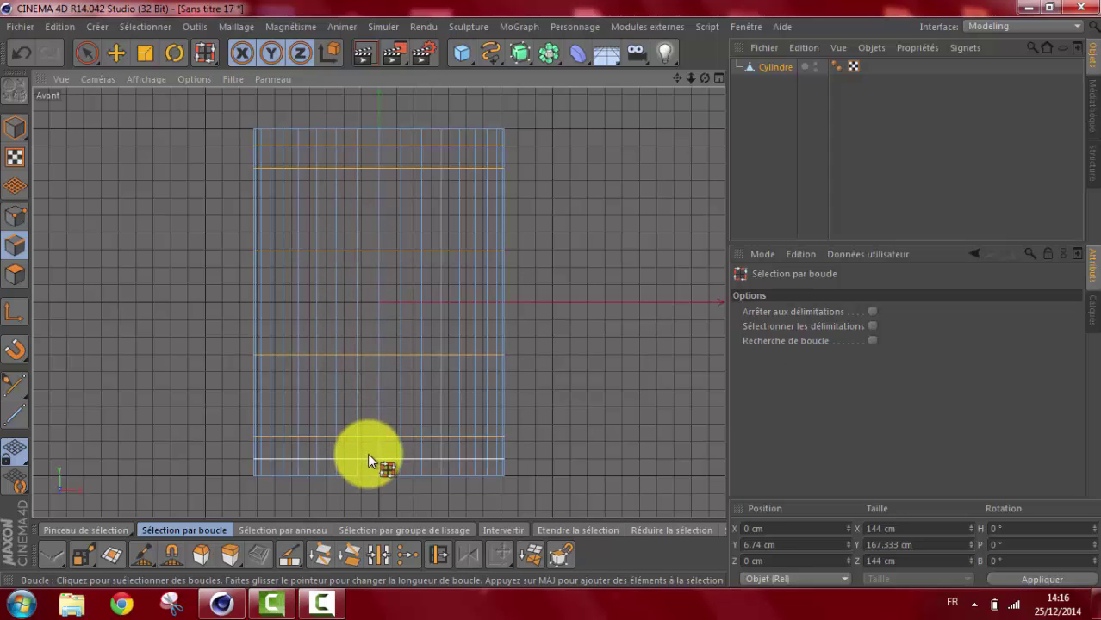
shift+click(369, 460)
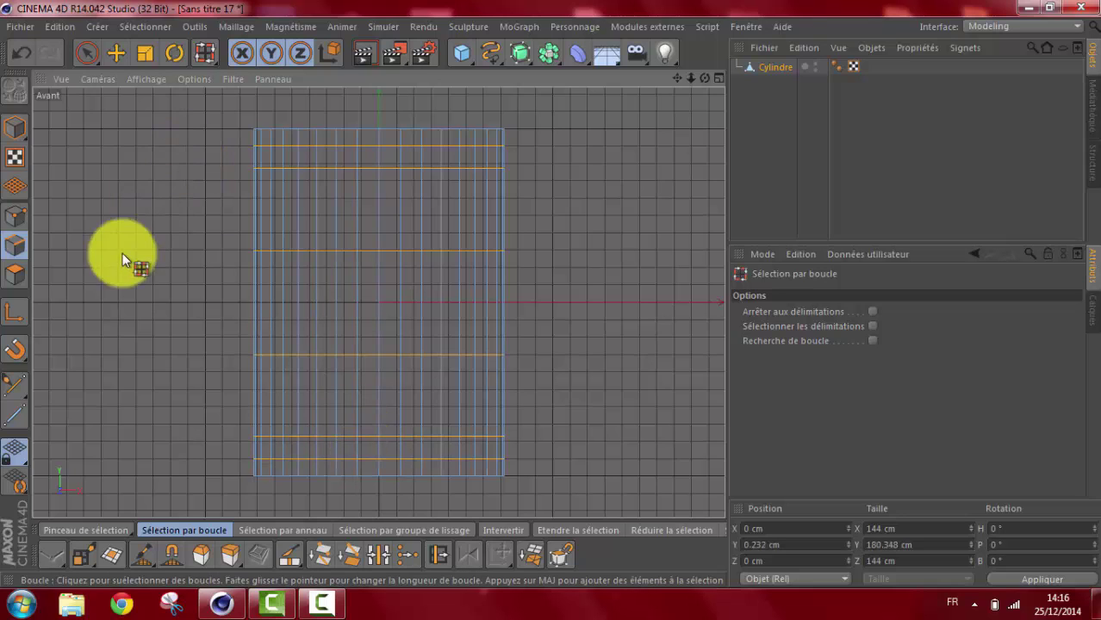
- Bevel the six selected edge loops with Décalage interne 4.4 cm
click(202, 558)
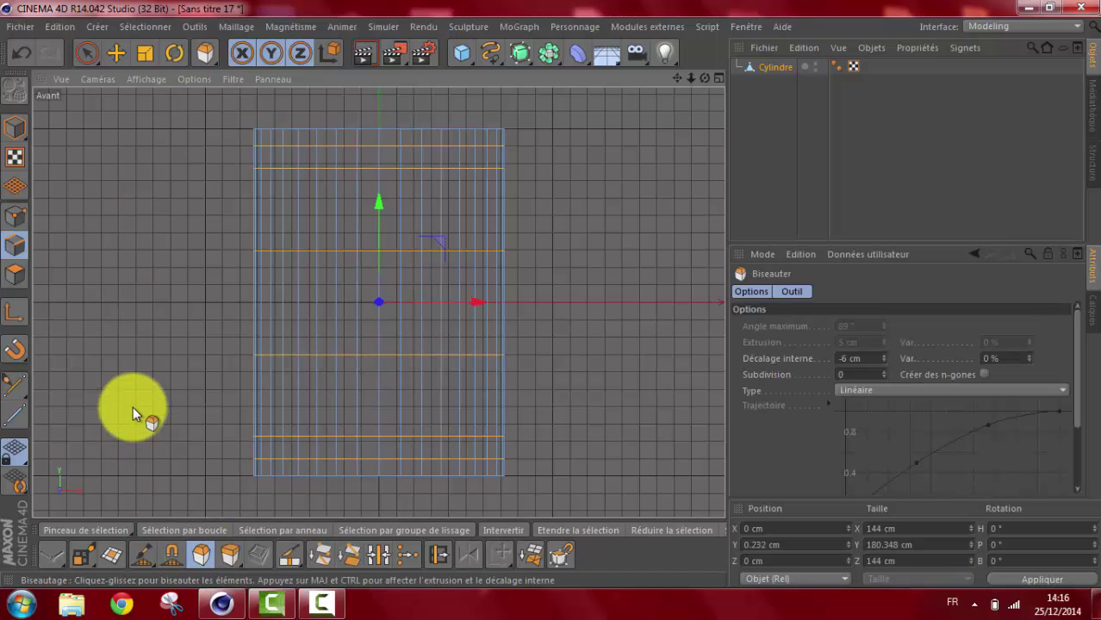
drag(133, 406, 551, 294)
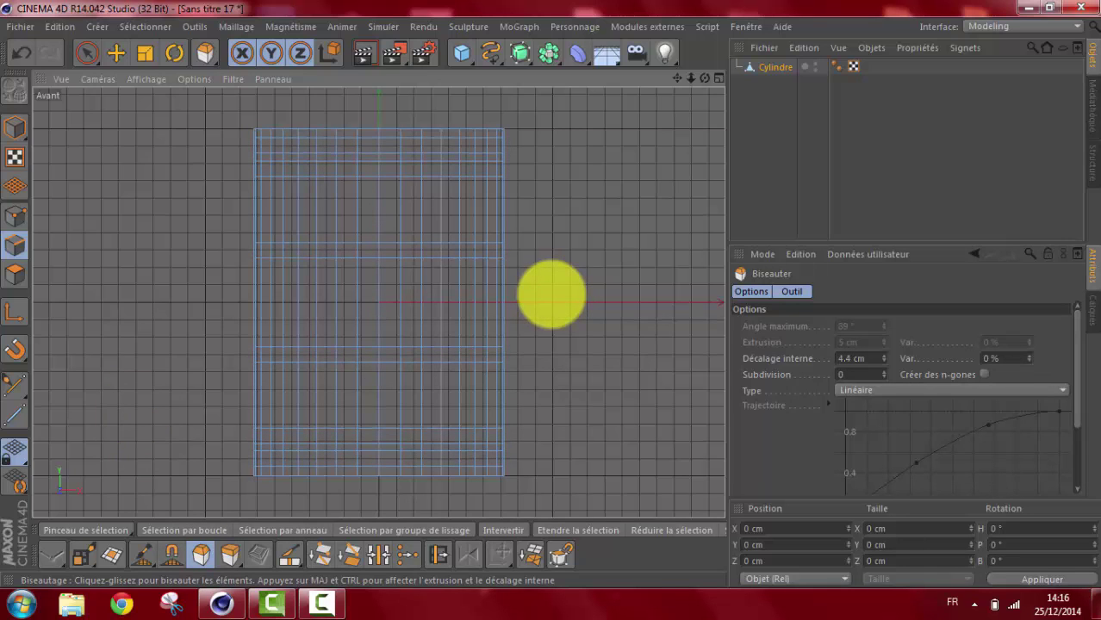
drag(552, 294, 551, 295)
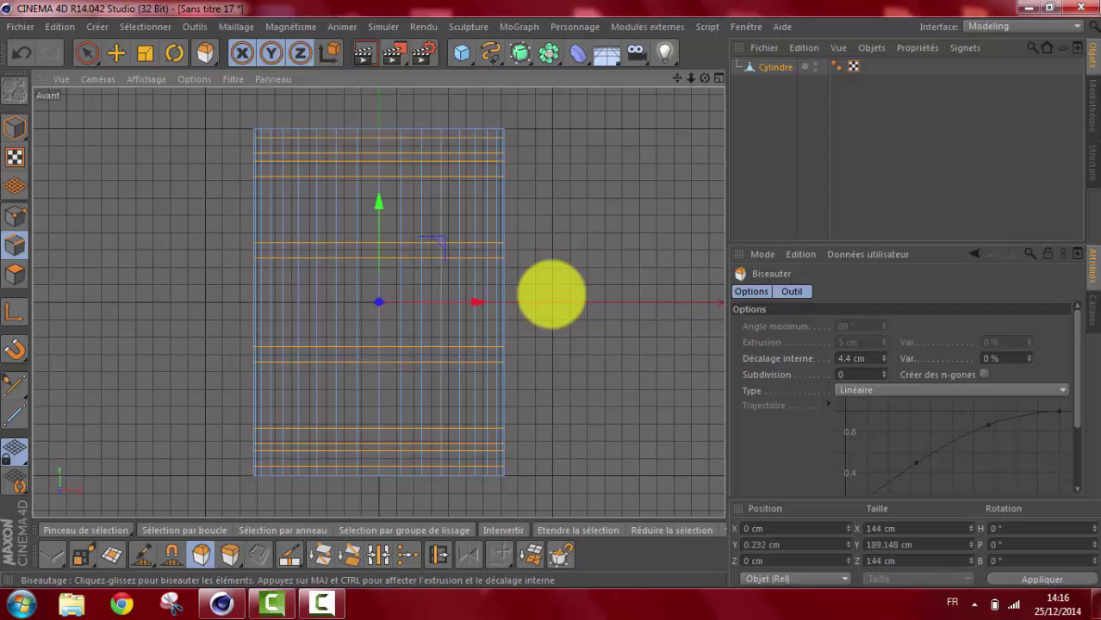
click(133, 407)
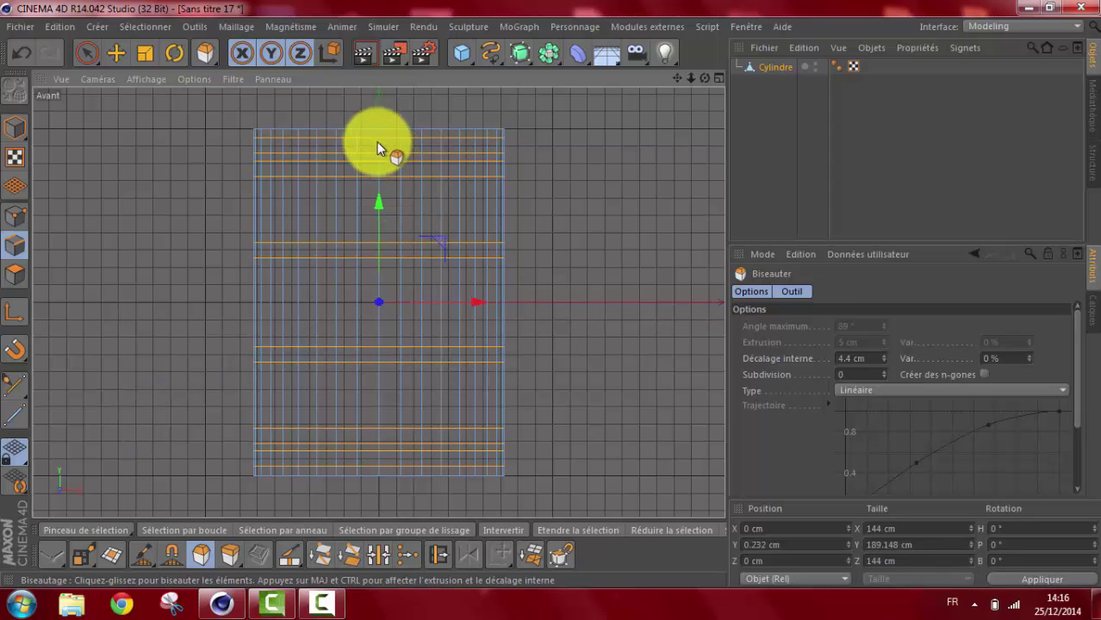
- Loop-select the six thin hoop polygon bands, then return to the four-view layout
click(14, 275)
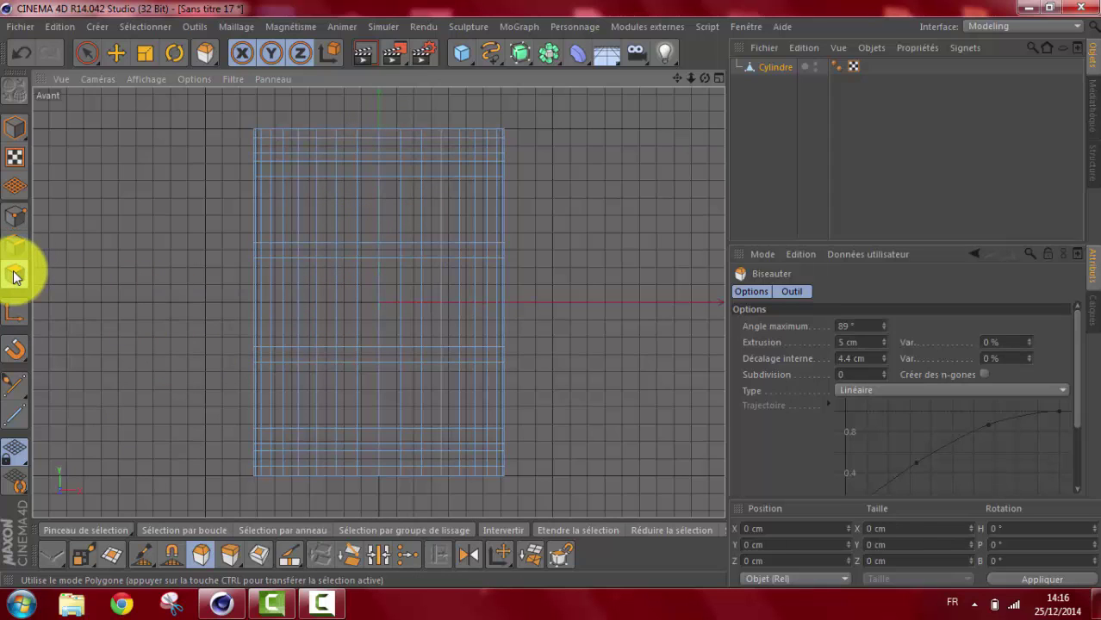
click(201, 530)
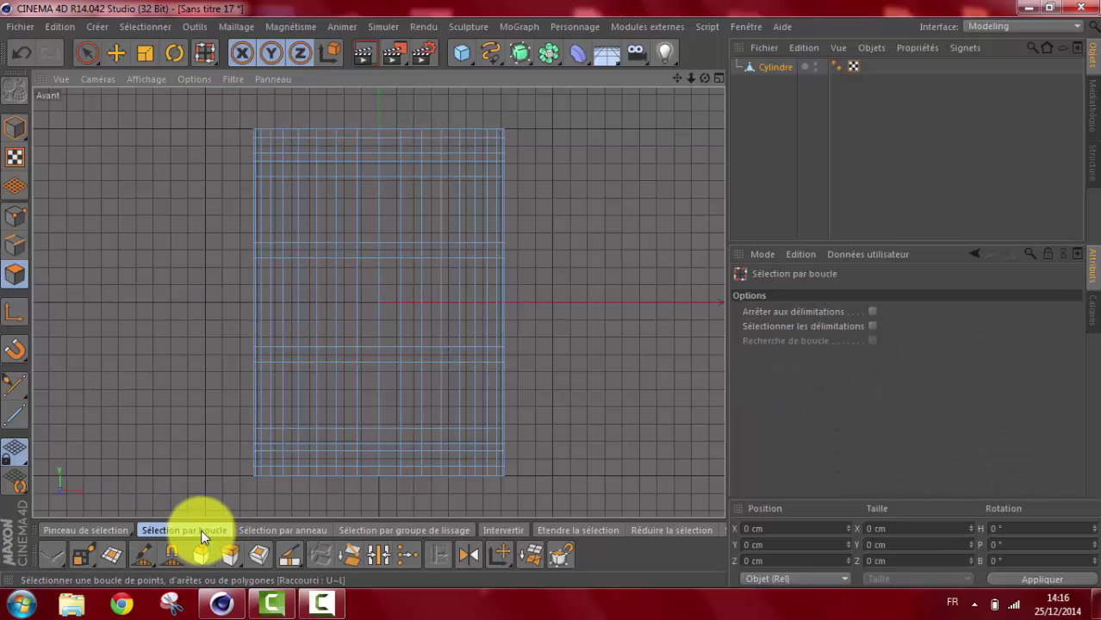
click(357, 436)
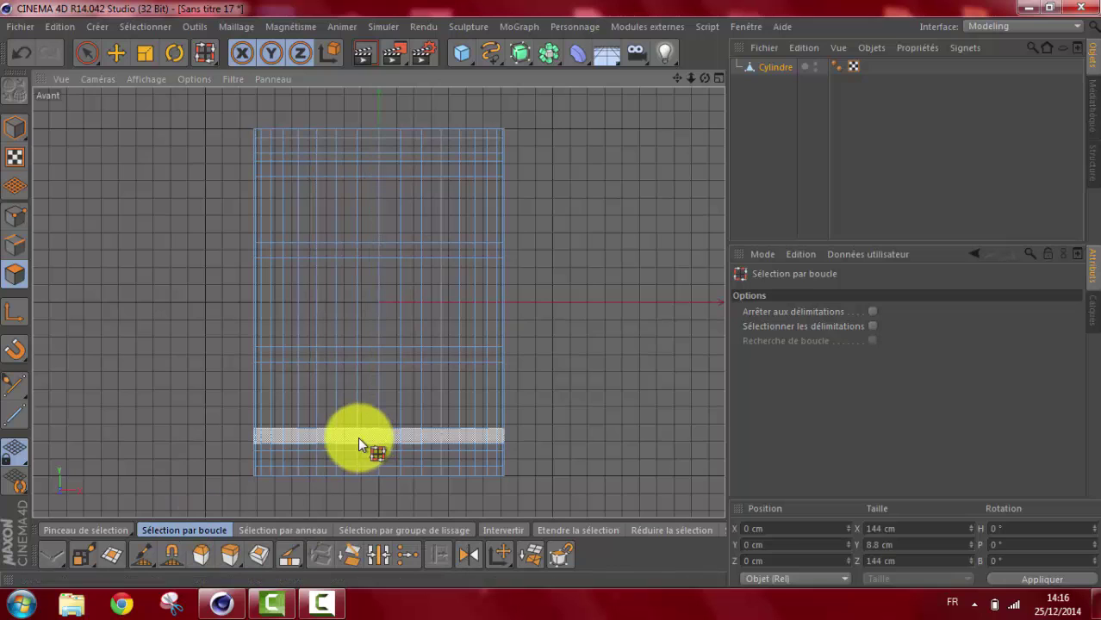
shift+click(355, 454)
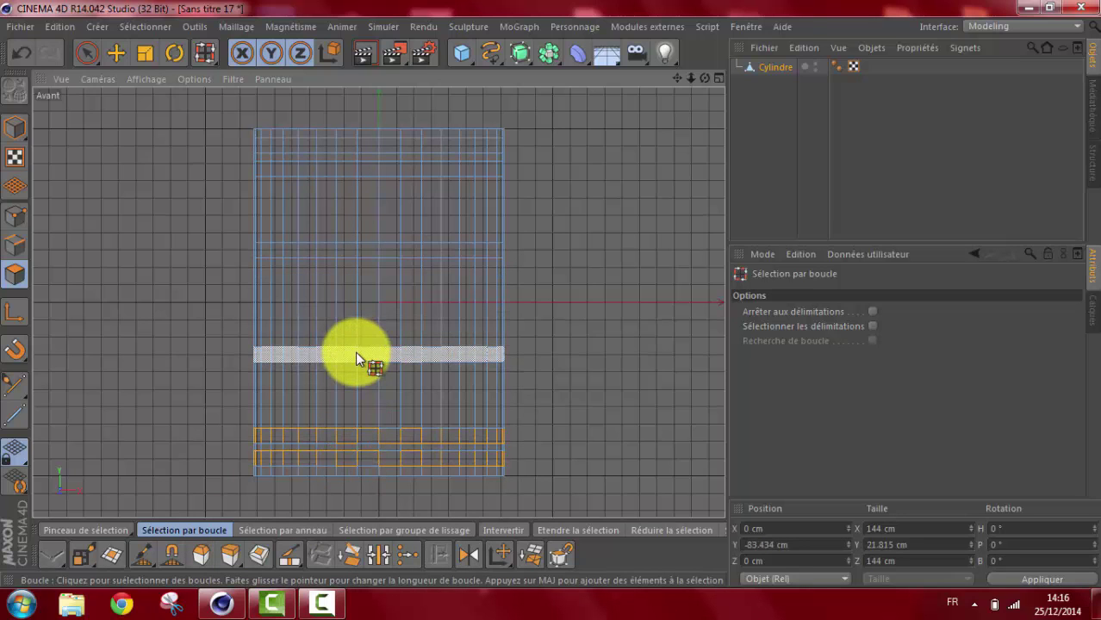
shift+click(355, 351)
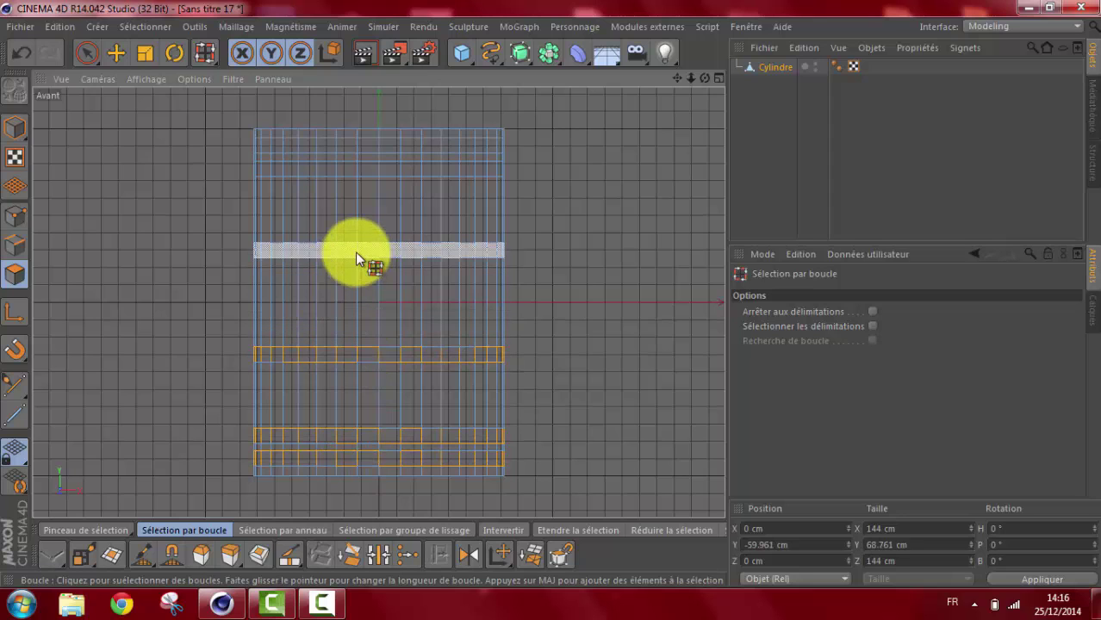
shift+click(354, 251)
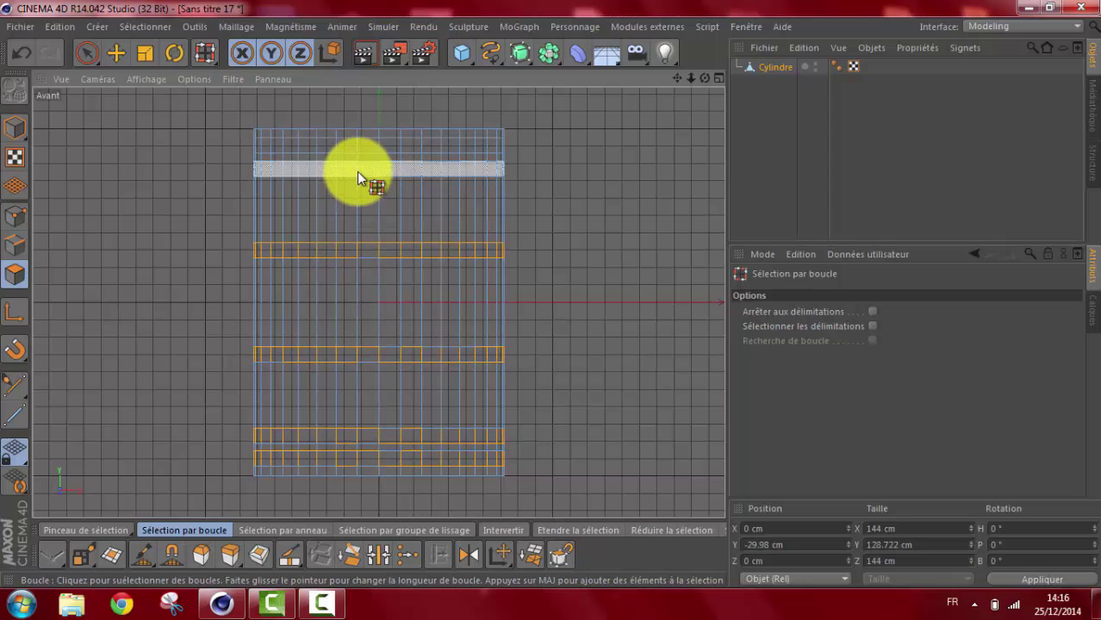
shift+click(357, 172)
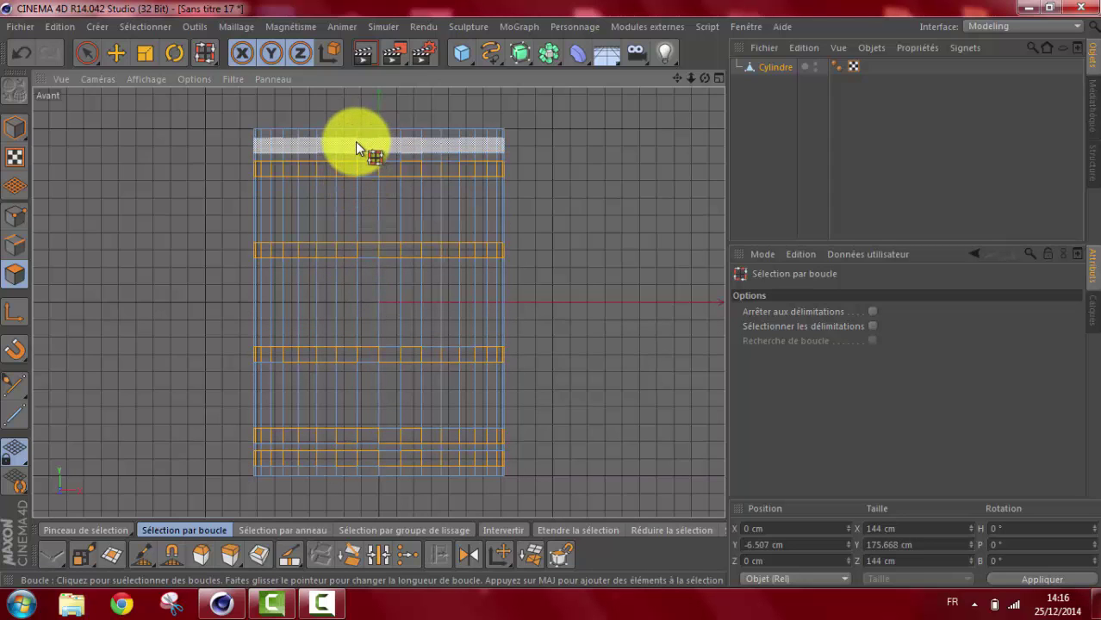
shift+click(354, 141)
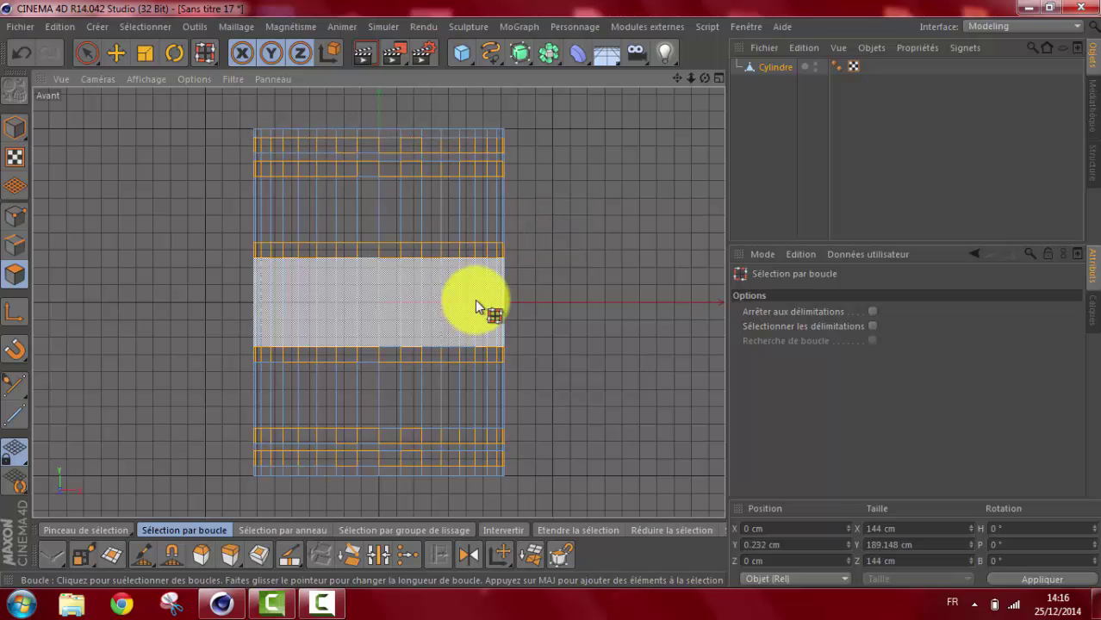
click(717, 77)
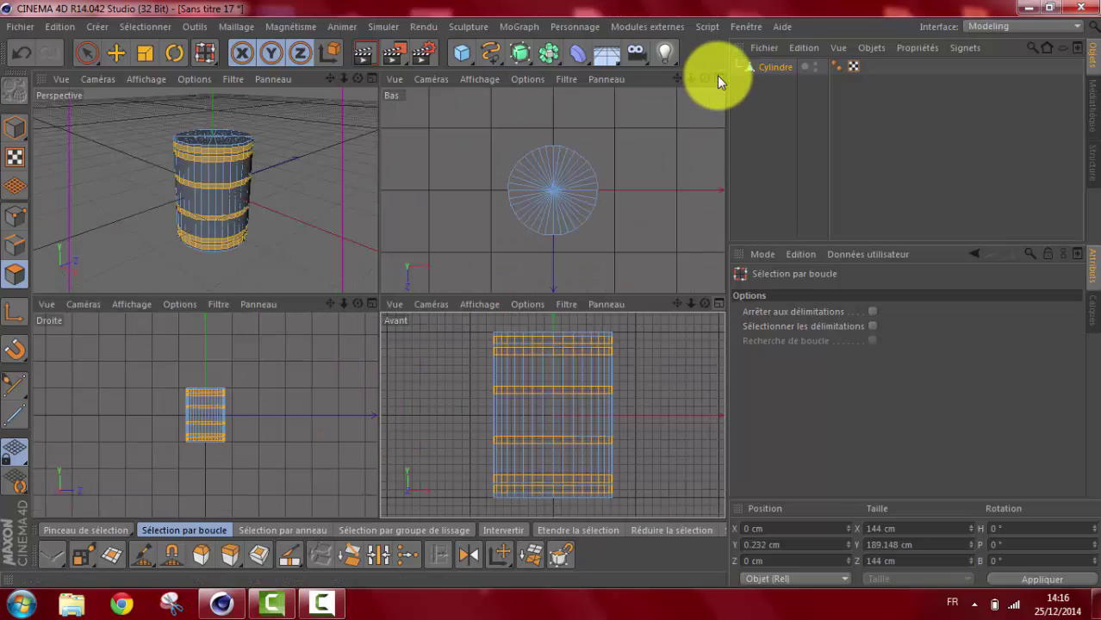
- Maximize the perspective view and extrude the hoop bands outward with Décalage 1.1 cm
click(370, 78)
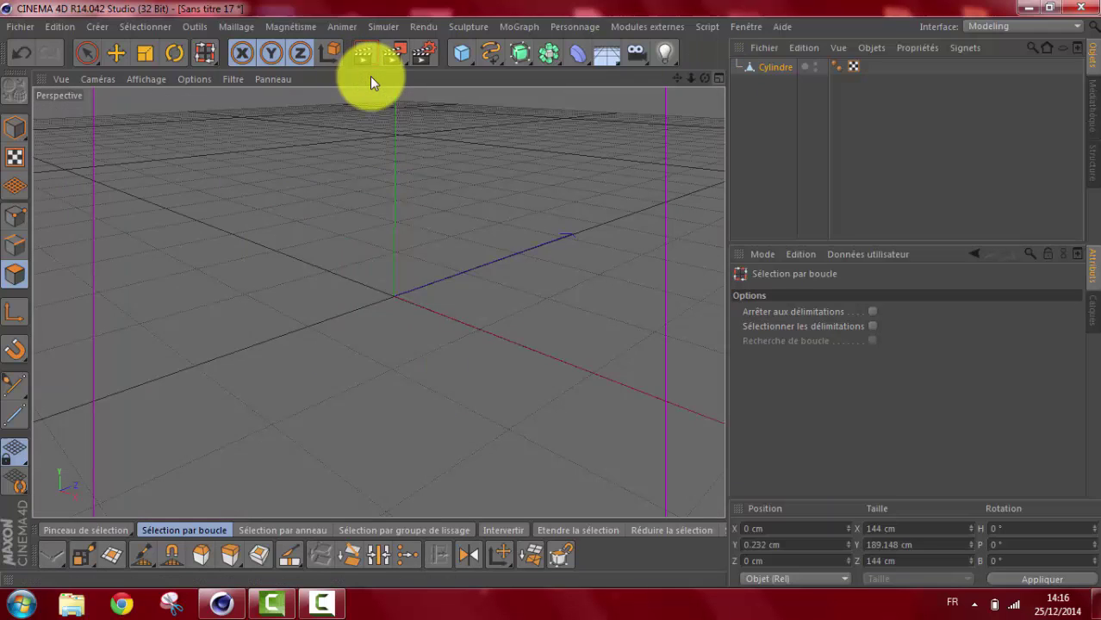
click(231, 553)
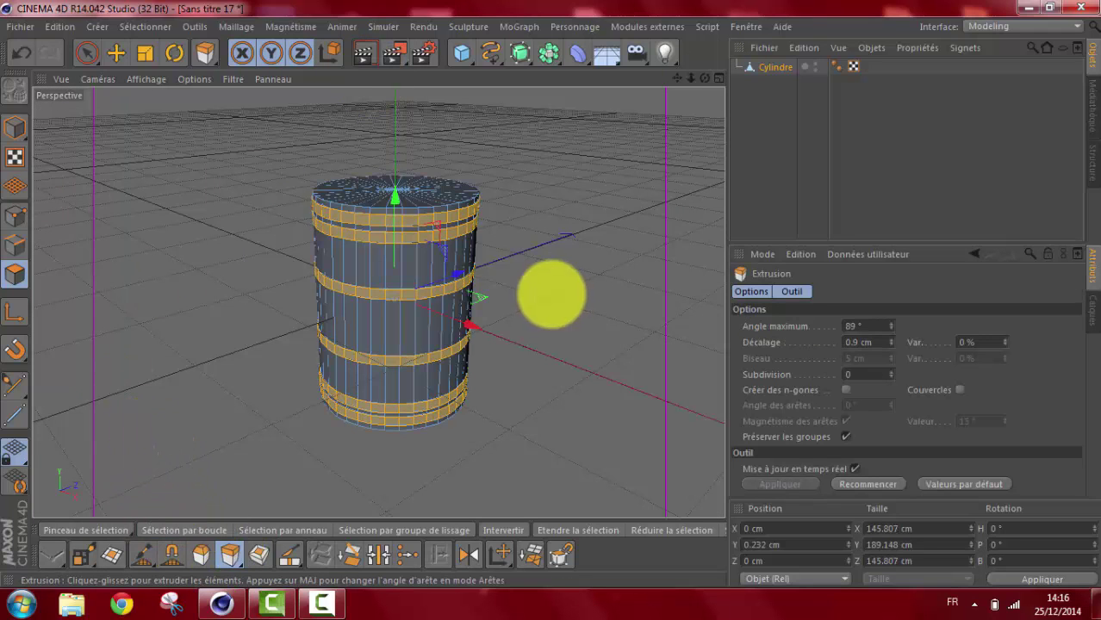
drag(552, 293, 553, 295)
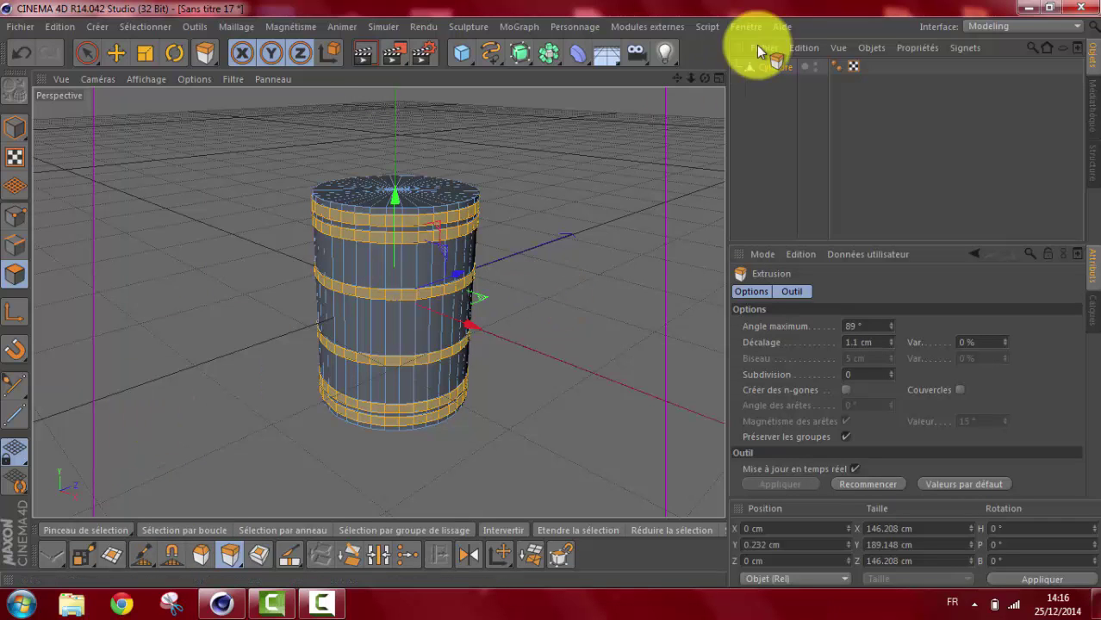
scroll(551, 287, up, 2)
scroll(551, 290, up, 2)
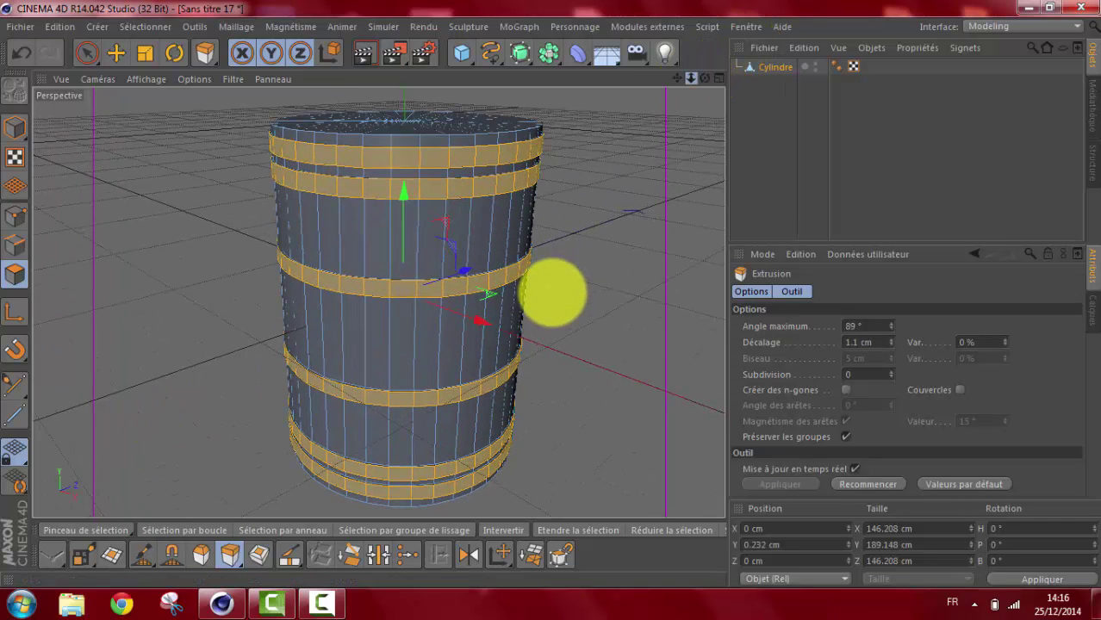
scroll(551, 291, up, 2)
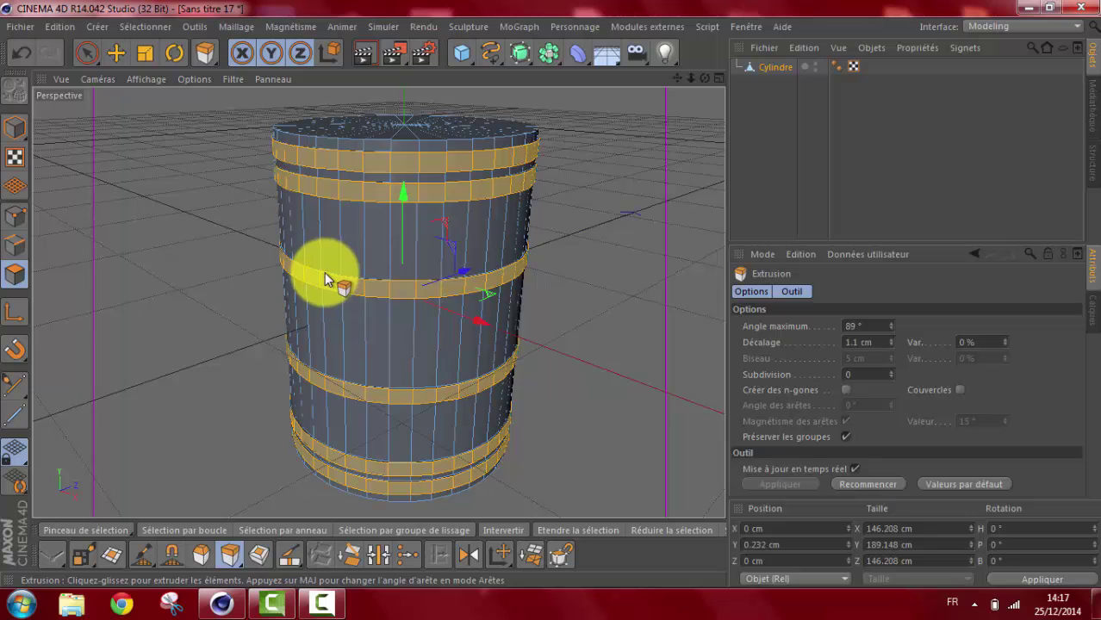
- Switch to 'Interface de démarrage' and drag Mat.1 onto the selected hoop bands
click(231, 26)
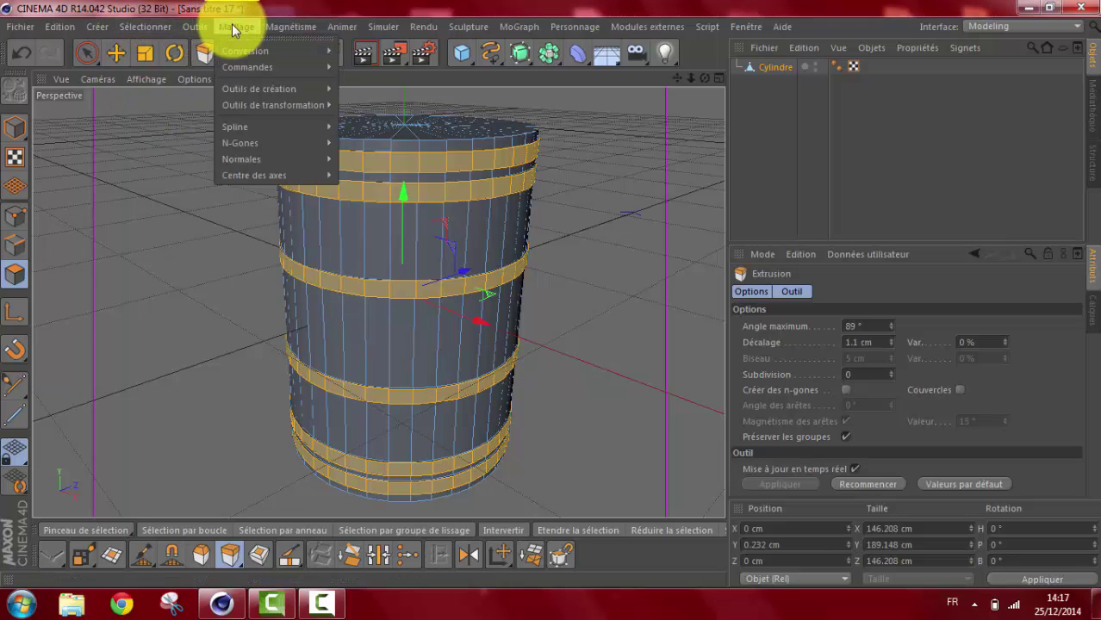
mouse_move(145, 26)
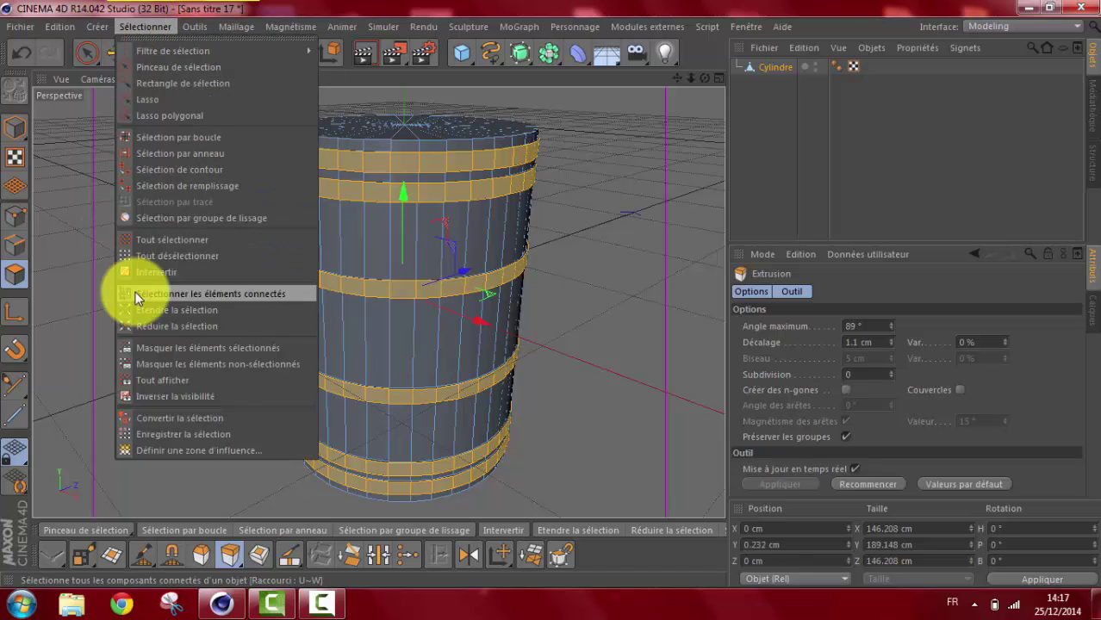
click(174, 310)
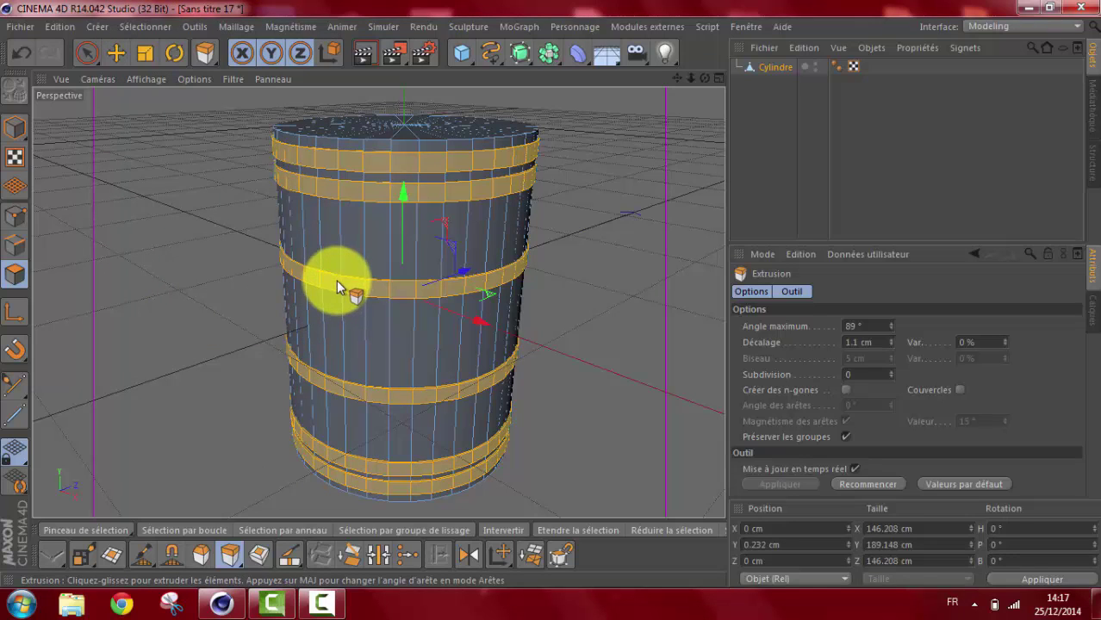
click(1080, 27)
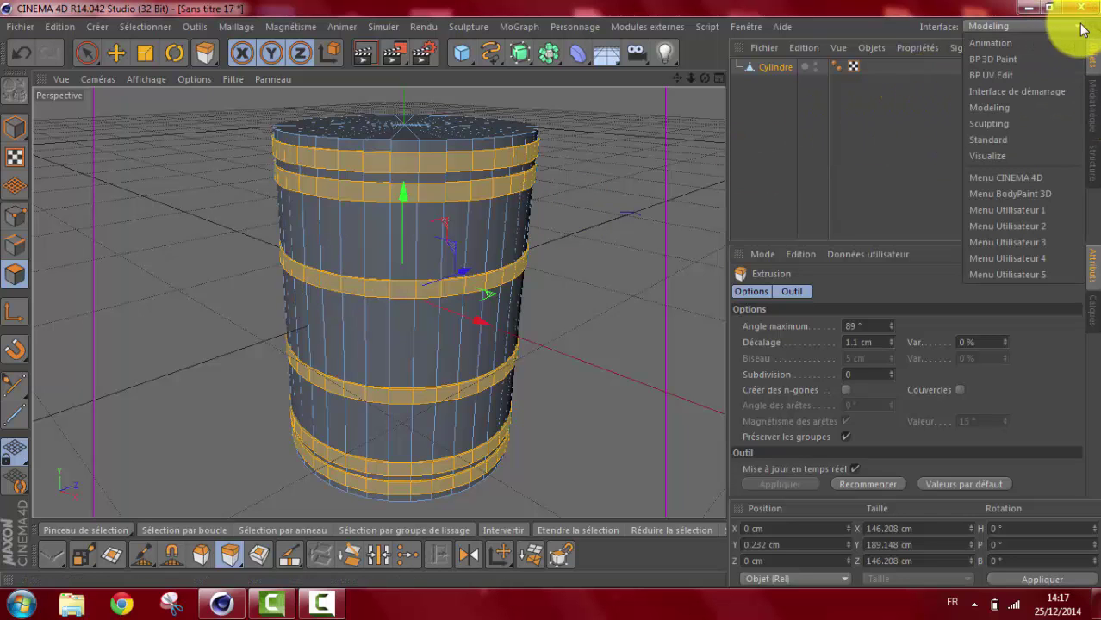
click(998, 93)
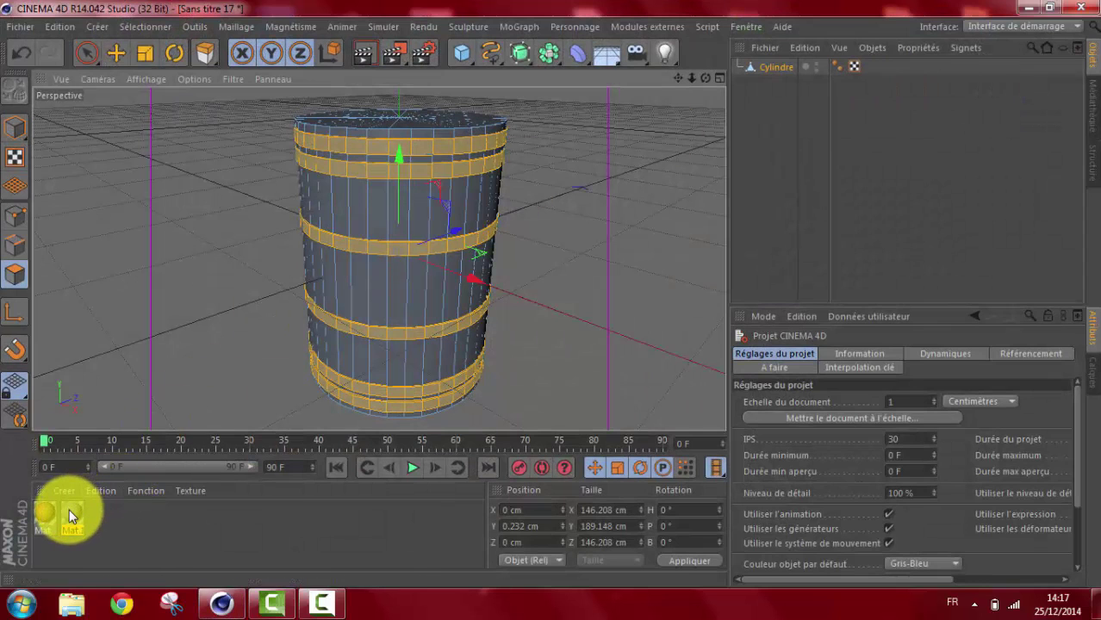
drag(69, 509, 374, 396)
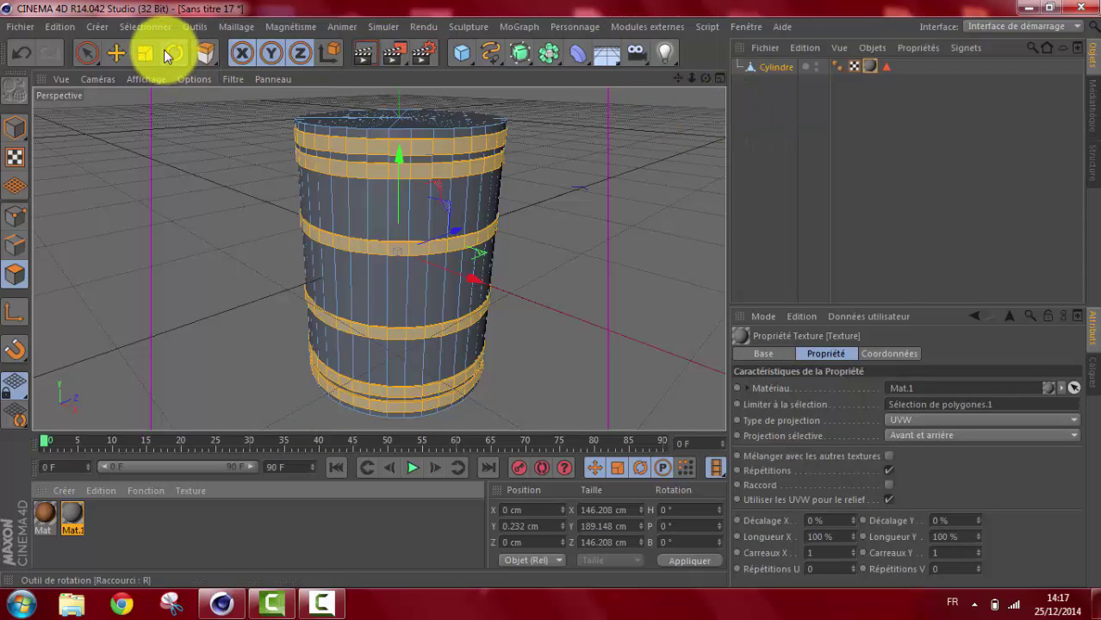
- Invert the selection, apply the wooden Mat to the barrel body, and render a preview
click(143, 28)
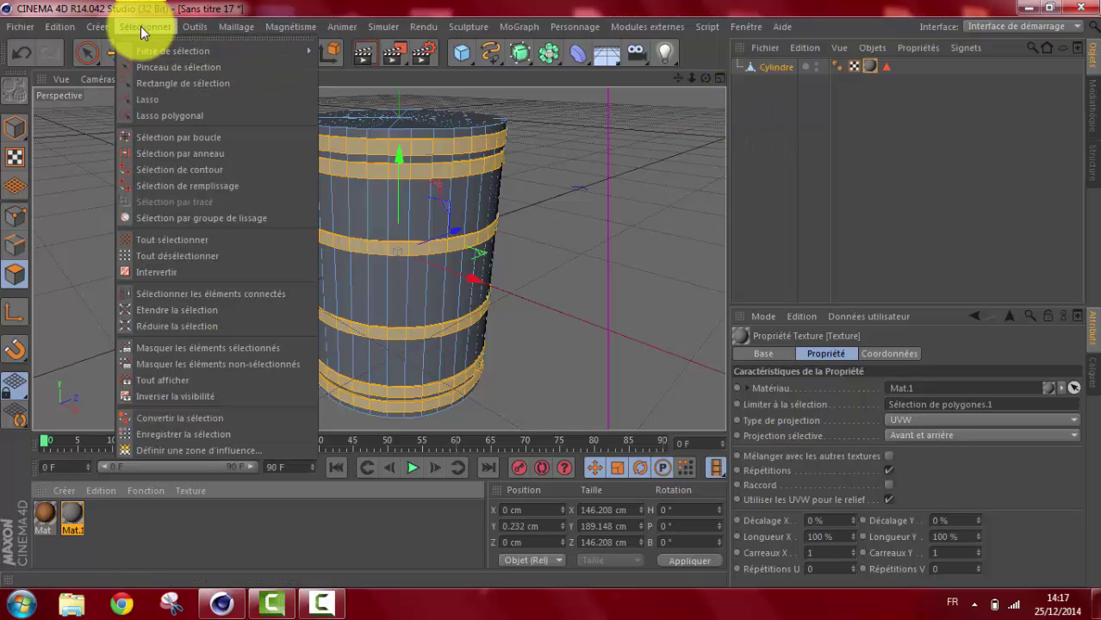
click(176, 276)
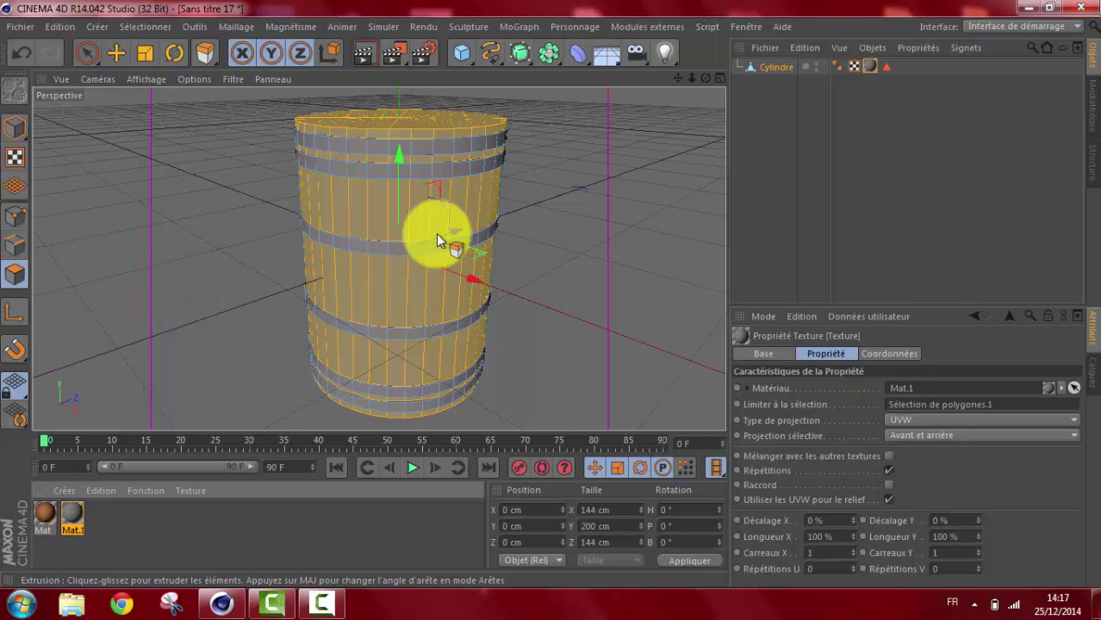
drag(46, 508, 447, 208)
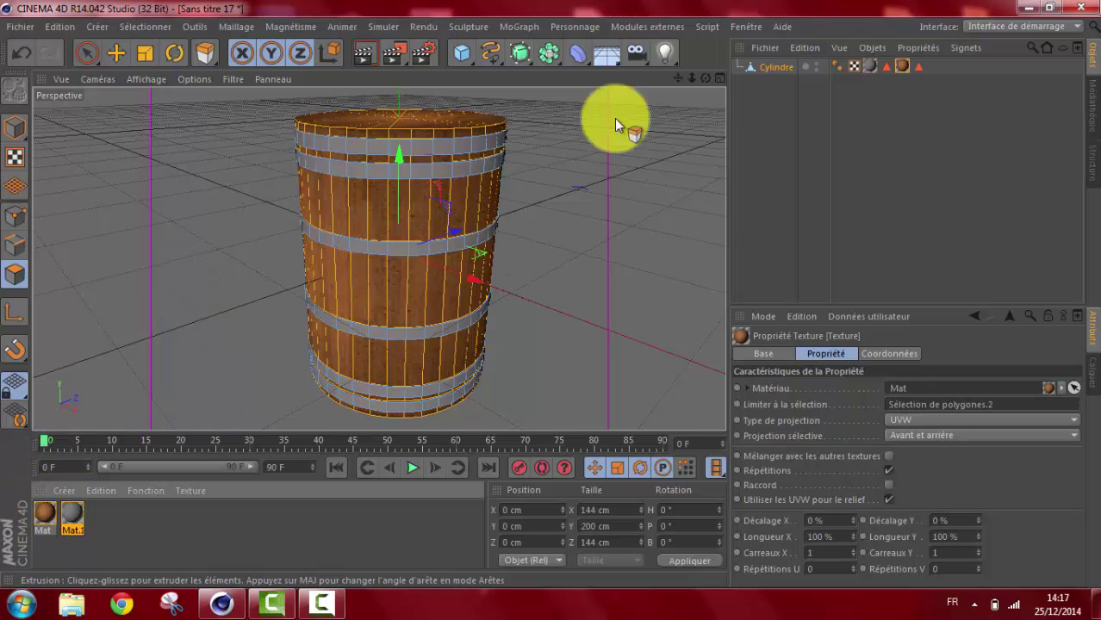
click(365, 55)
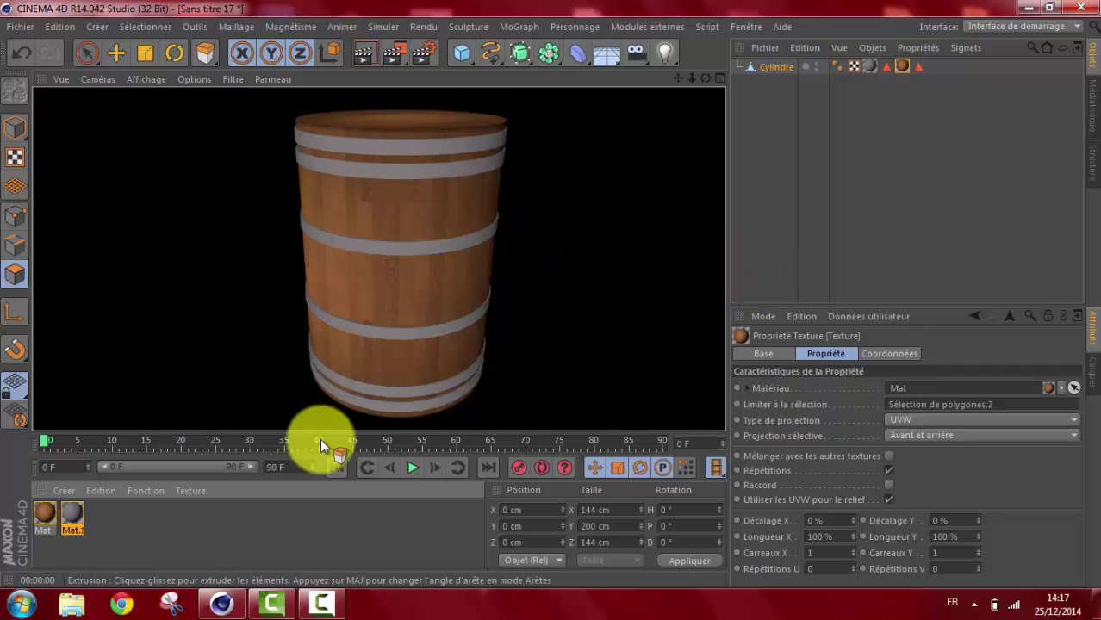
click(718, 77)
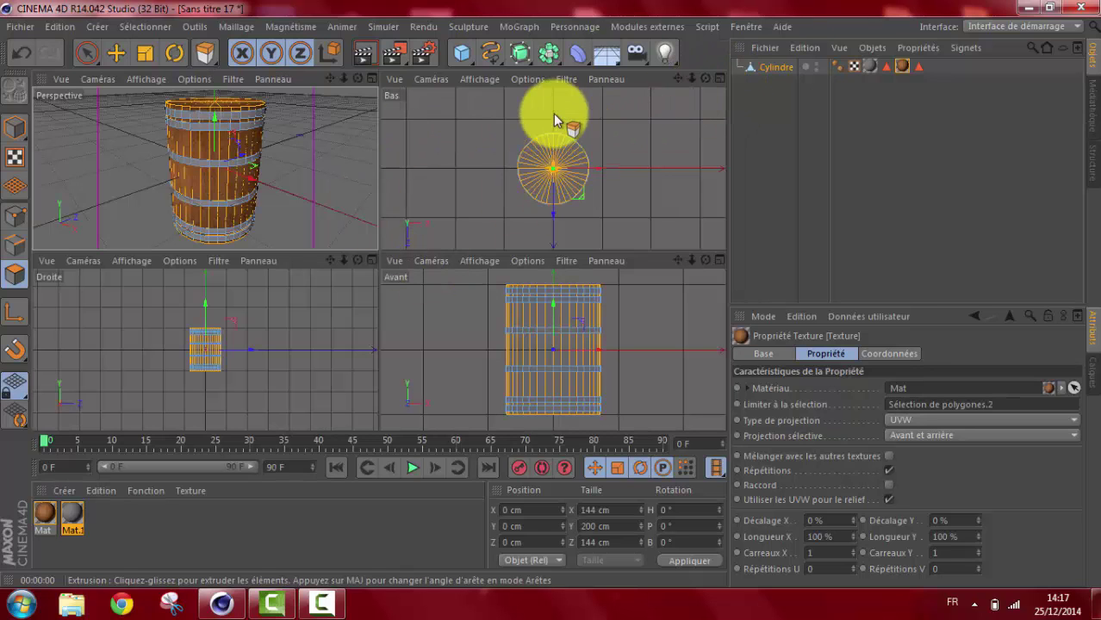
- Deselect all polygons and switch back to the Modeling layout
click(91, 60)
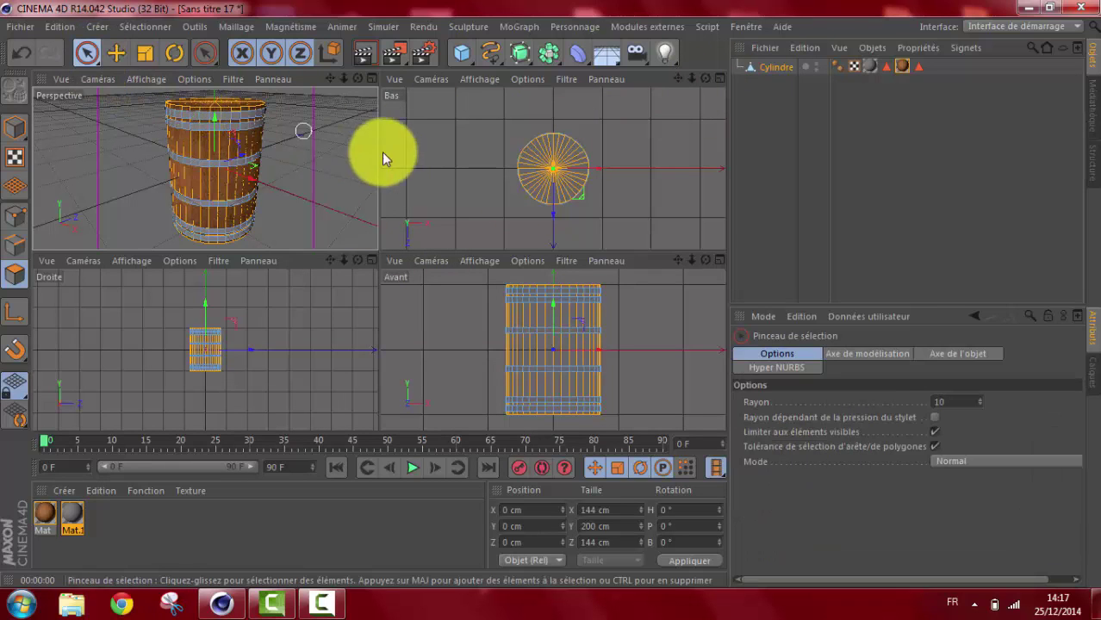
click(419, 156)
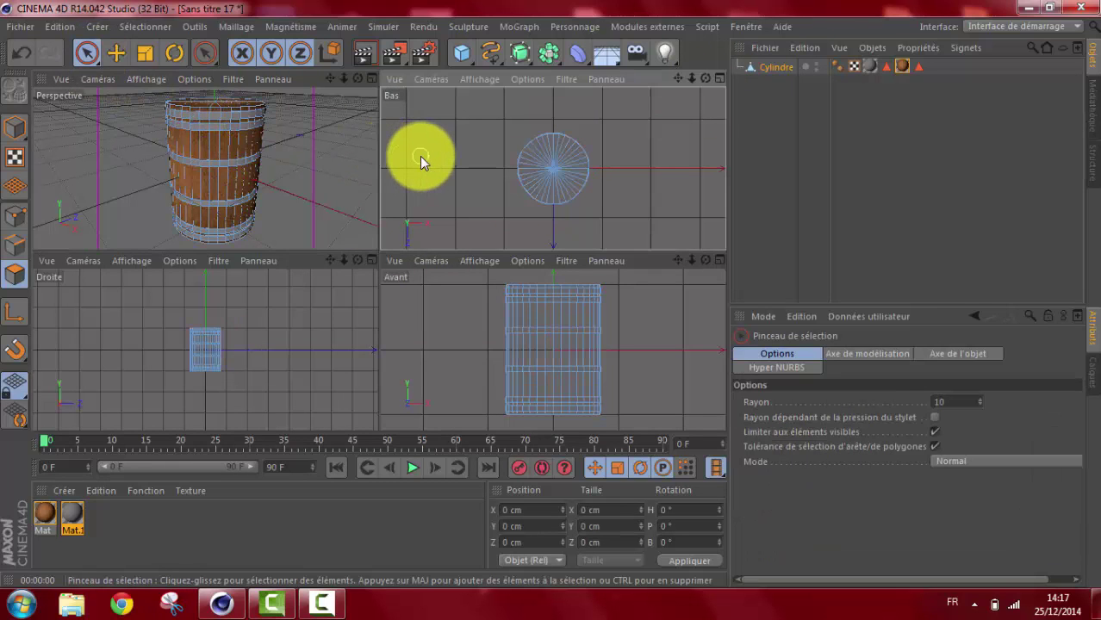
click(1075, 26)
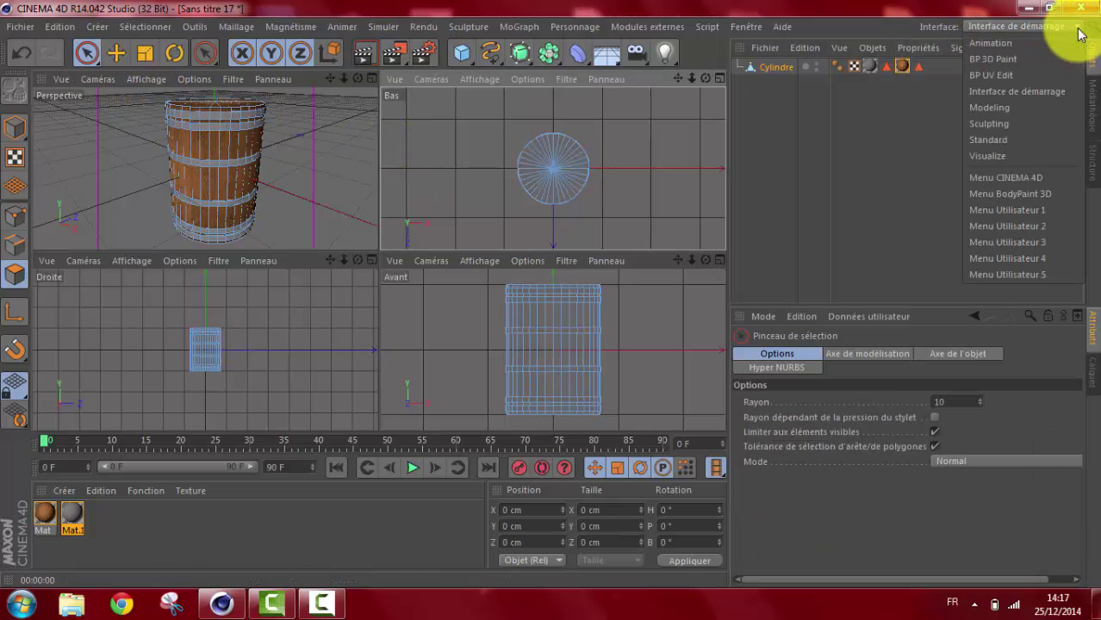
click(990, 109)
drag(691, 79, 551, 287)
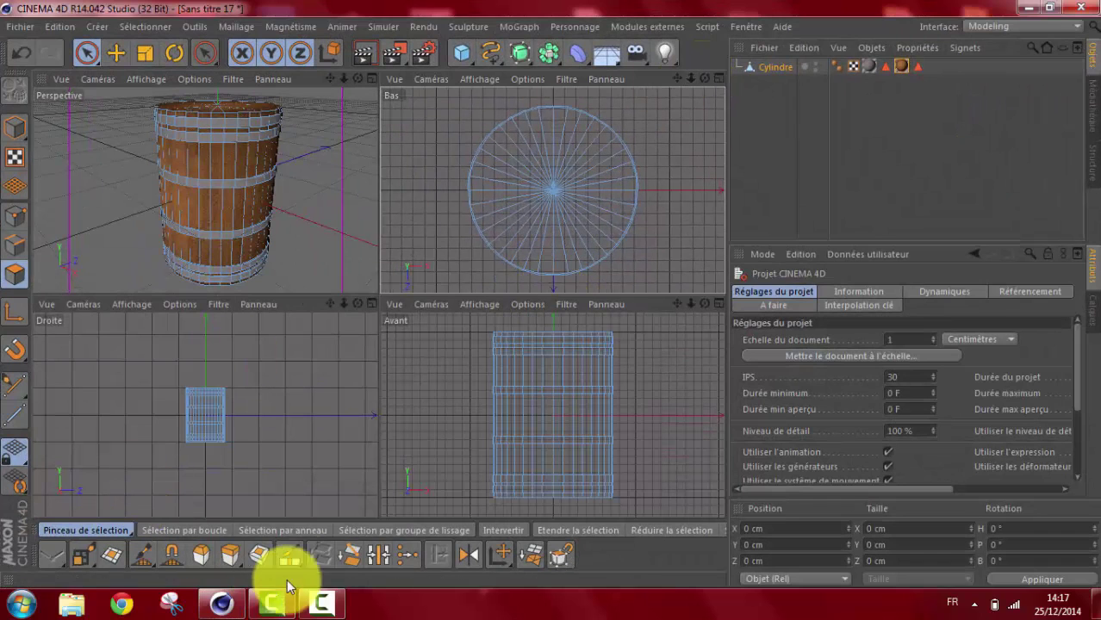
- Change the Bas view to Haut and knife-cut a ring loop inside the top cap's rim
click(287, 556)
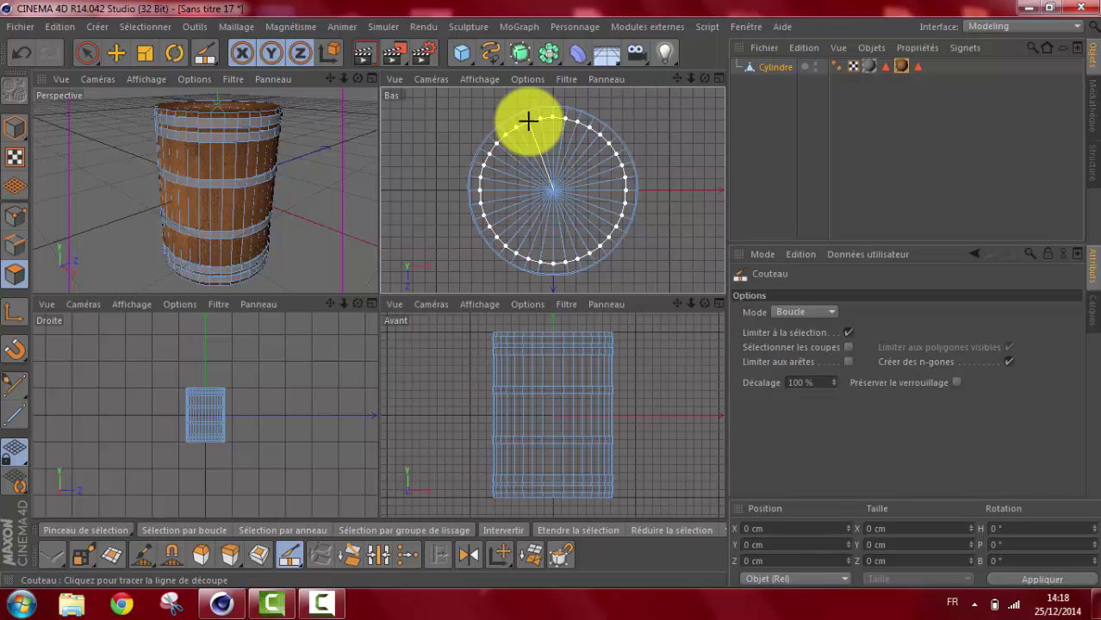
click(431, 81)
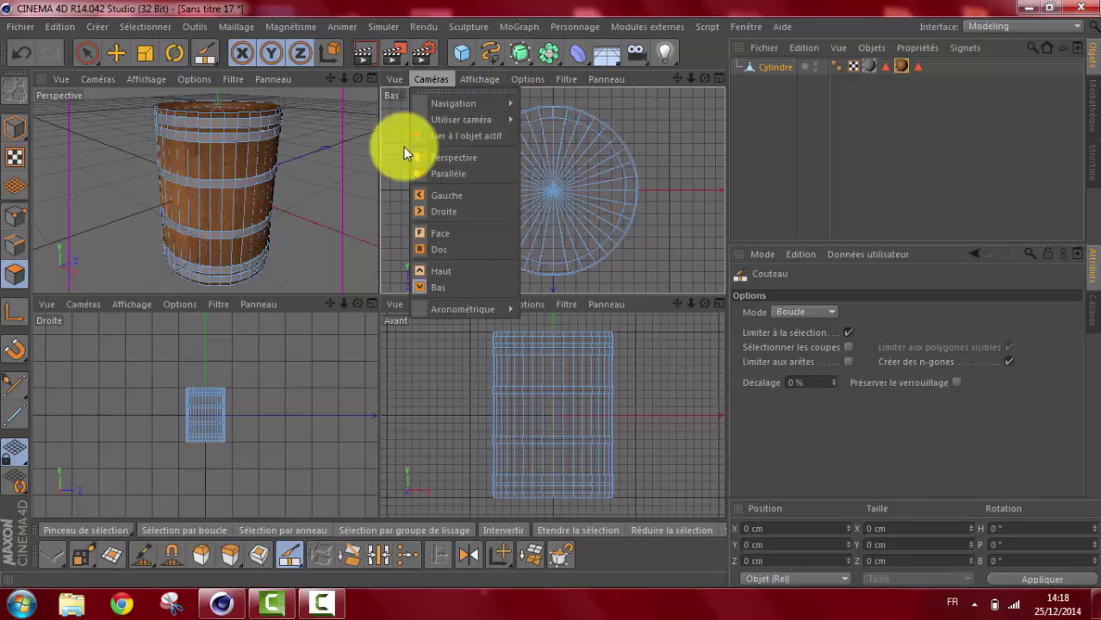
click(440, 271)
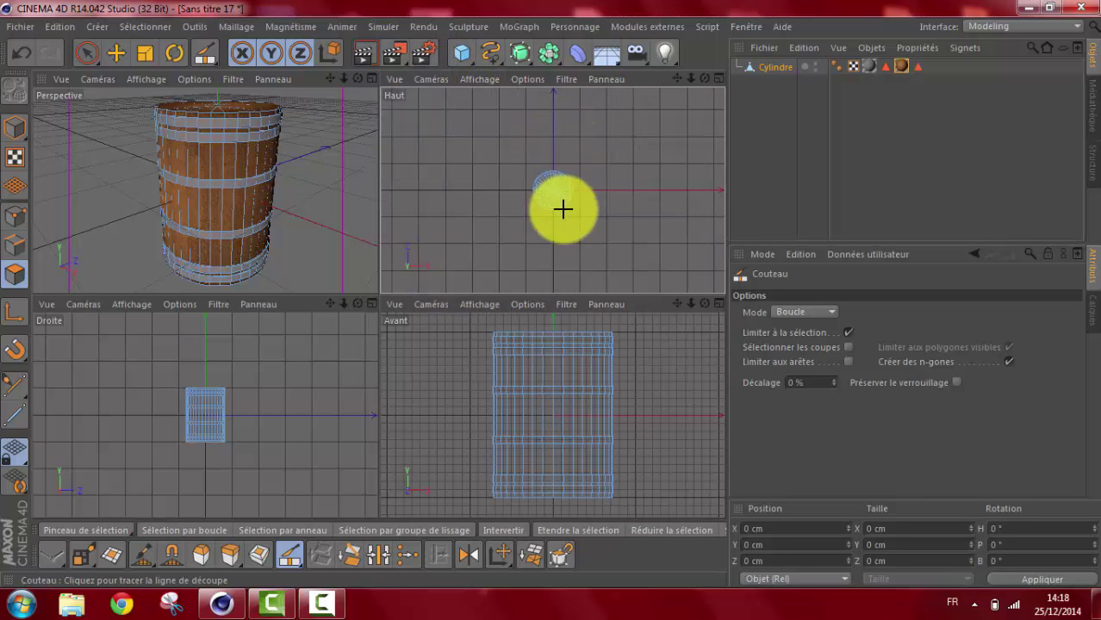
mouse_move(690, 78)
mouse_down()
mouse_move(551, 288)
mouse_move(597, 124)
mouse_up()
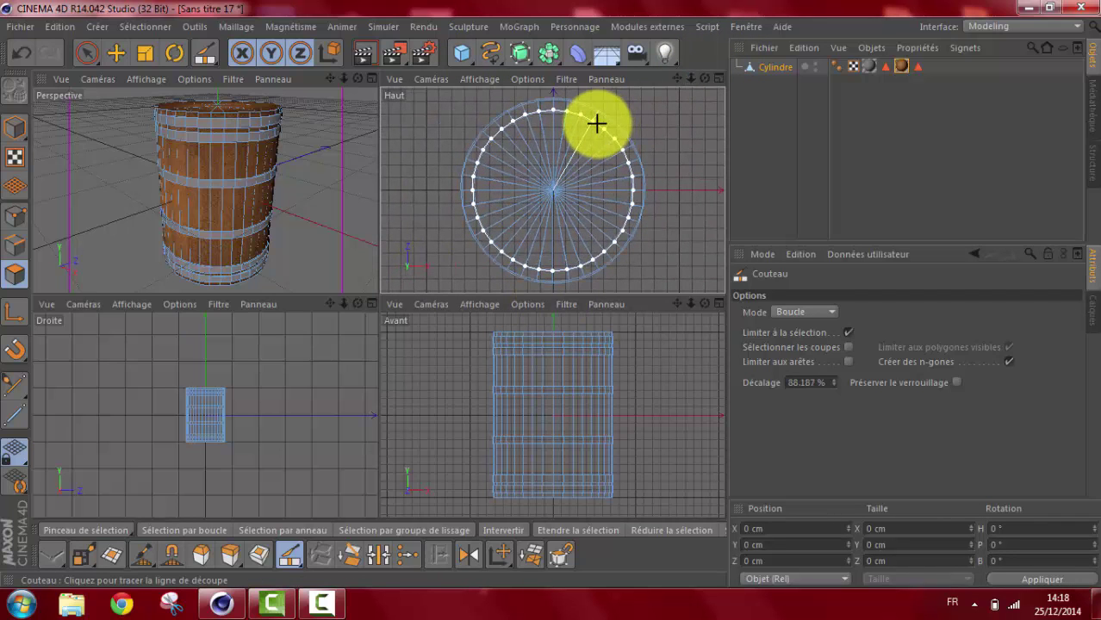
drag(597, 124, 597, 124)
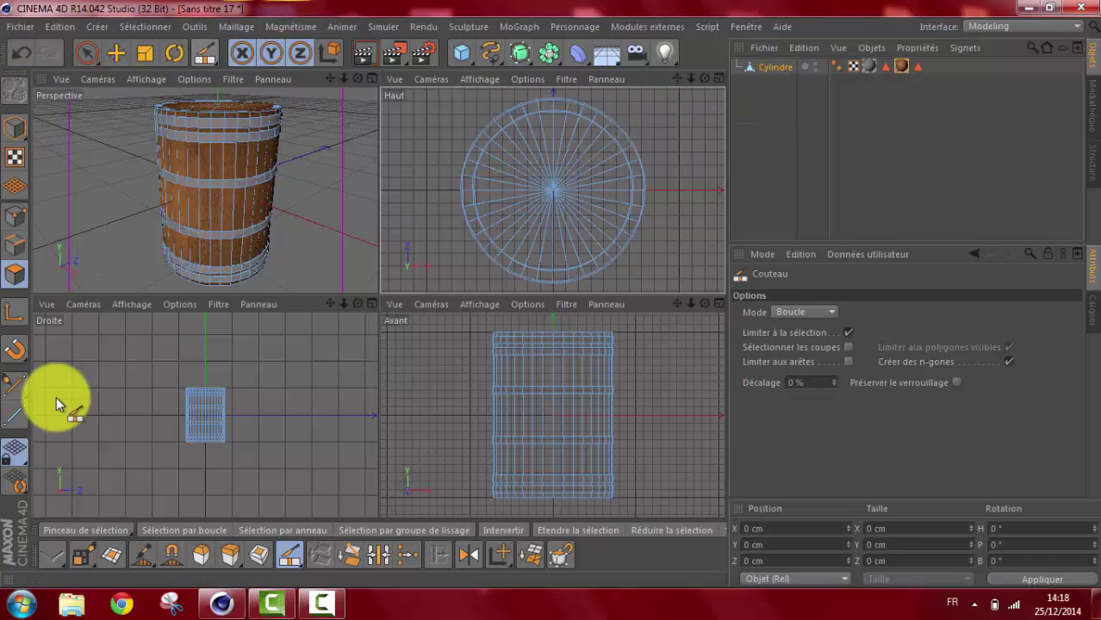
- Loop-select the inner top and bottom cap discs (via Bas view), then maximize the Perspective view
click(194, 534)
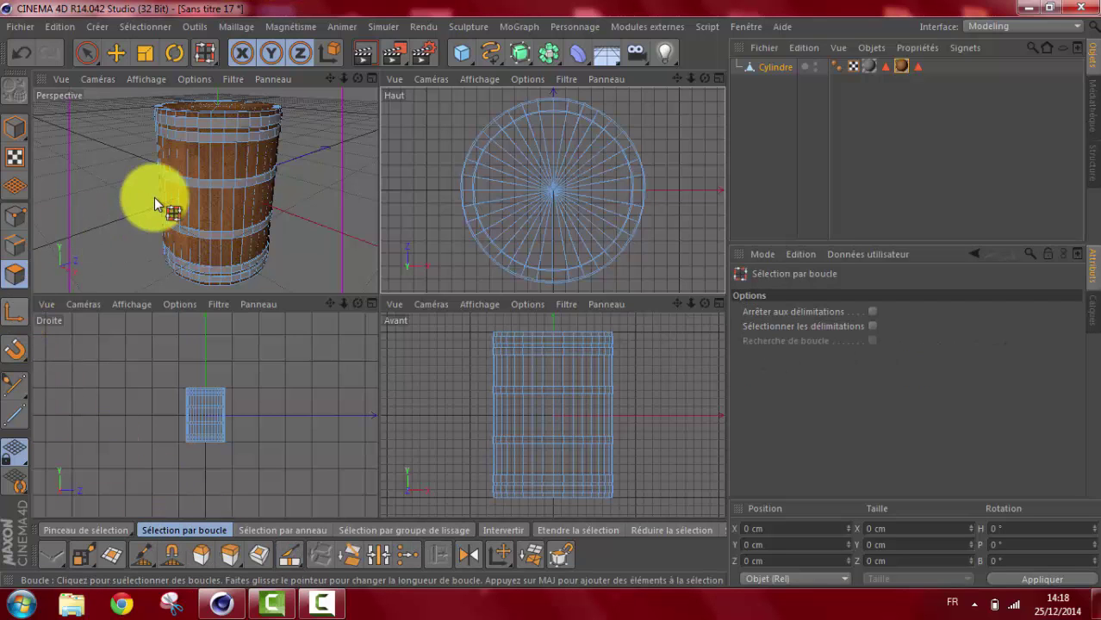
click(567, 169)
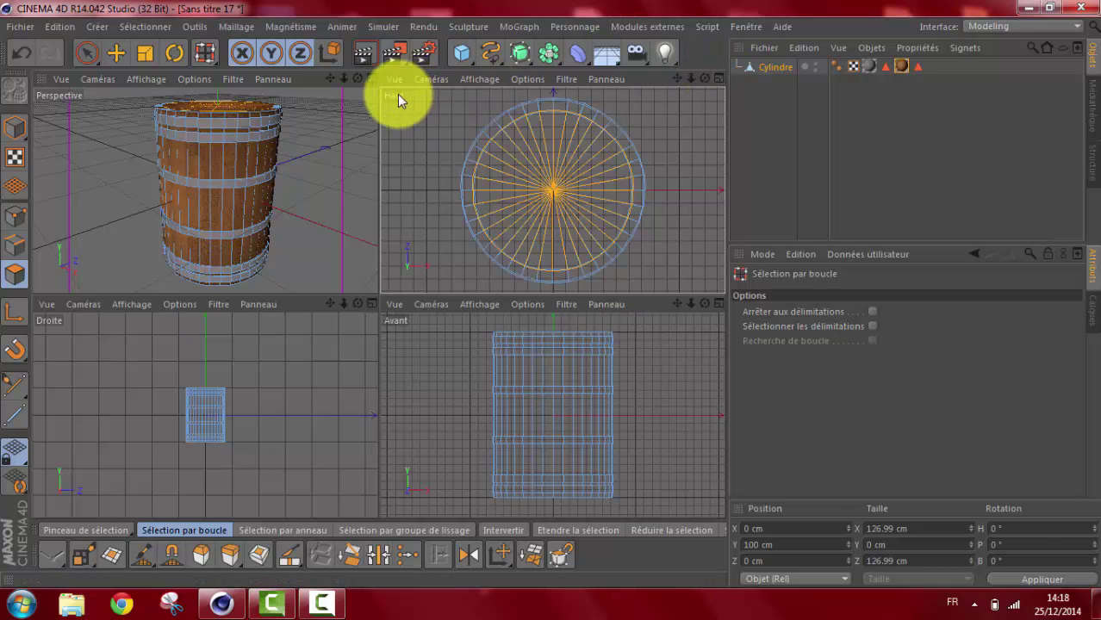
click(434, 80)
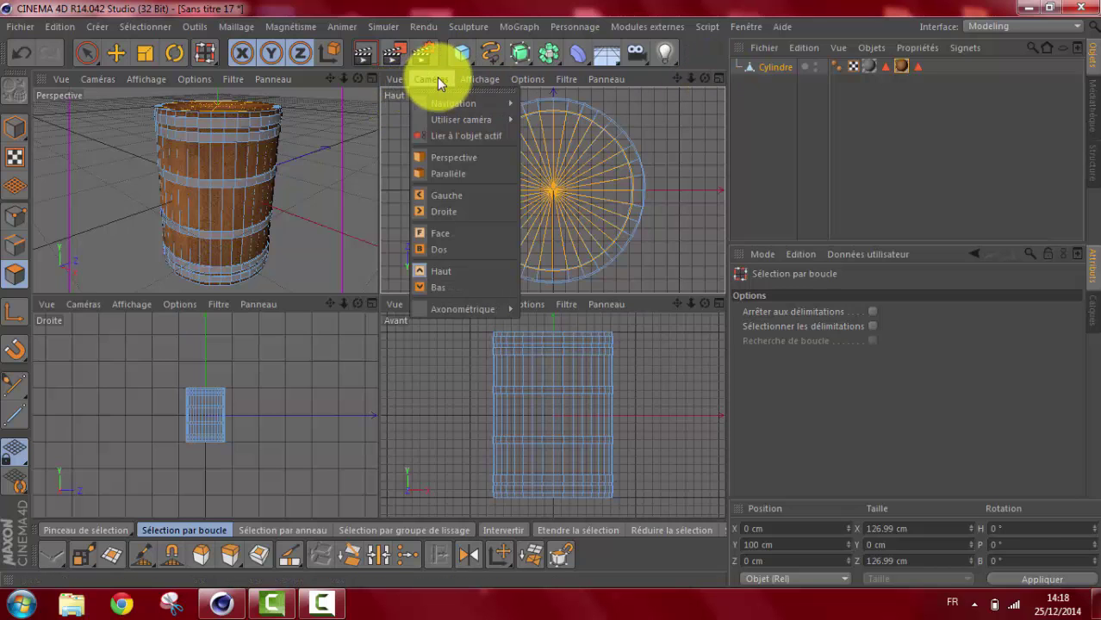
click(446, 285)
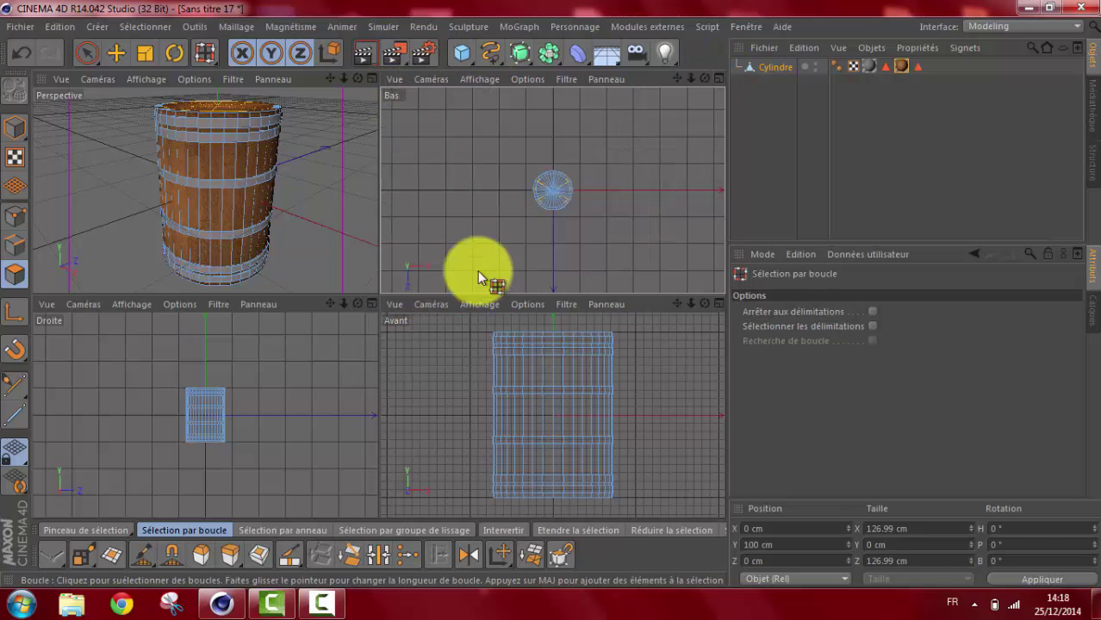
click(559, 193)
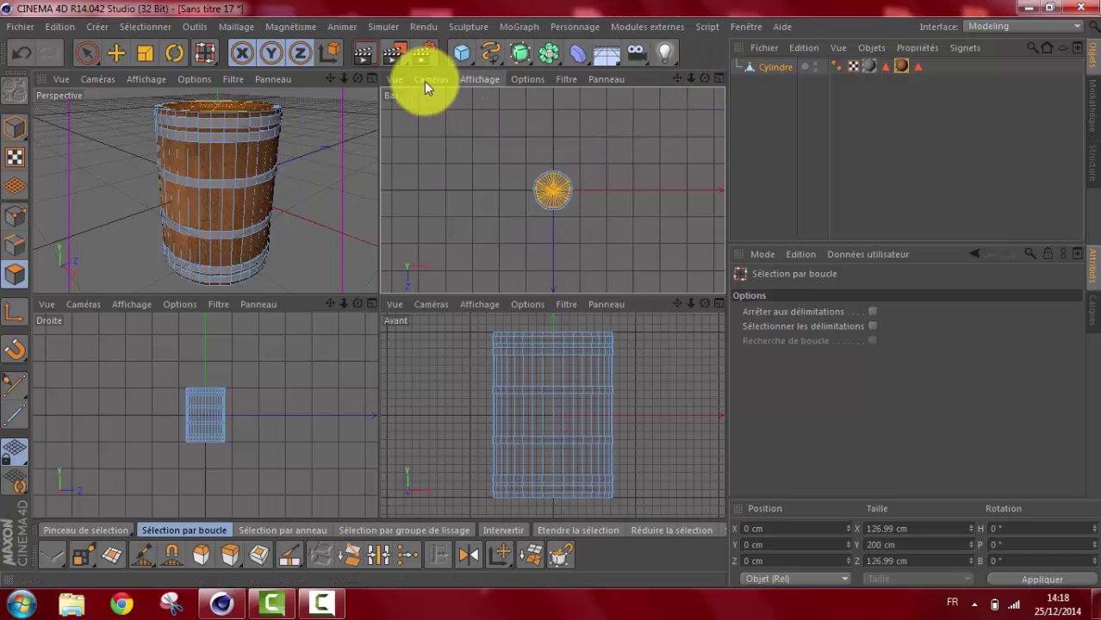
click(367, 76)
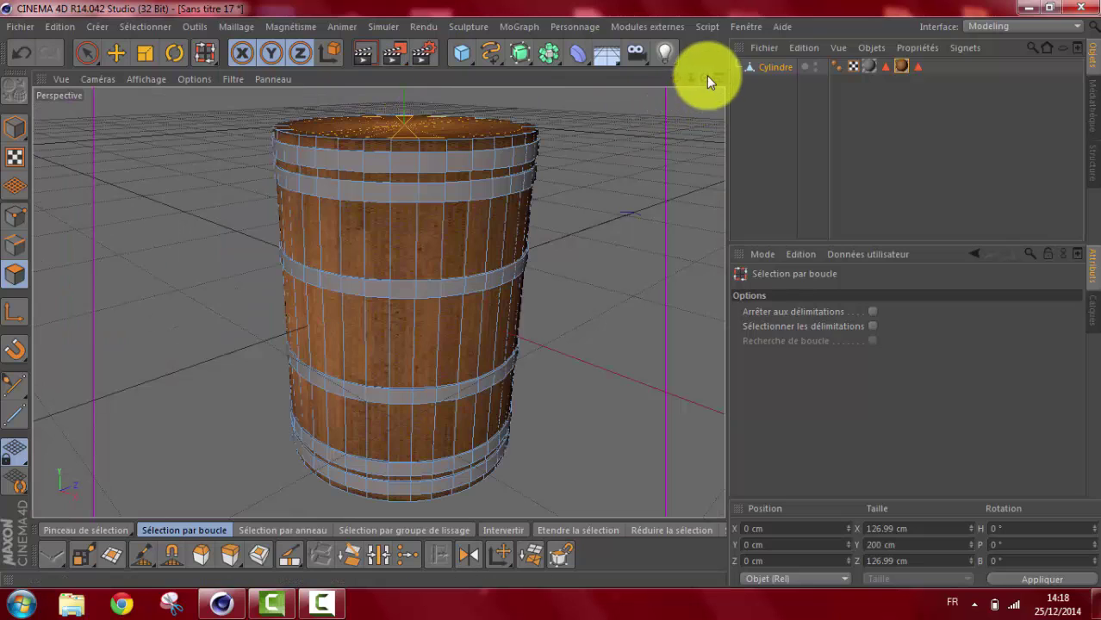
mouse_move(707, 75)
mouse_down()
mouse_move(691, 74)
mouse_move(550, 308)
mouse_move(550, 296)
mouse_up()
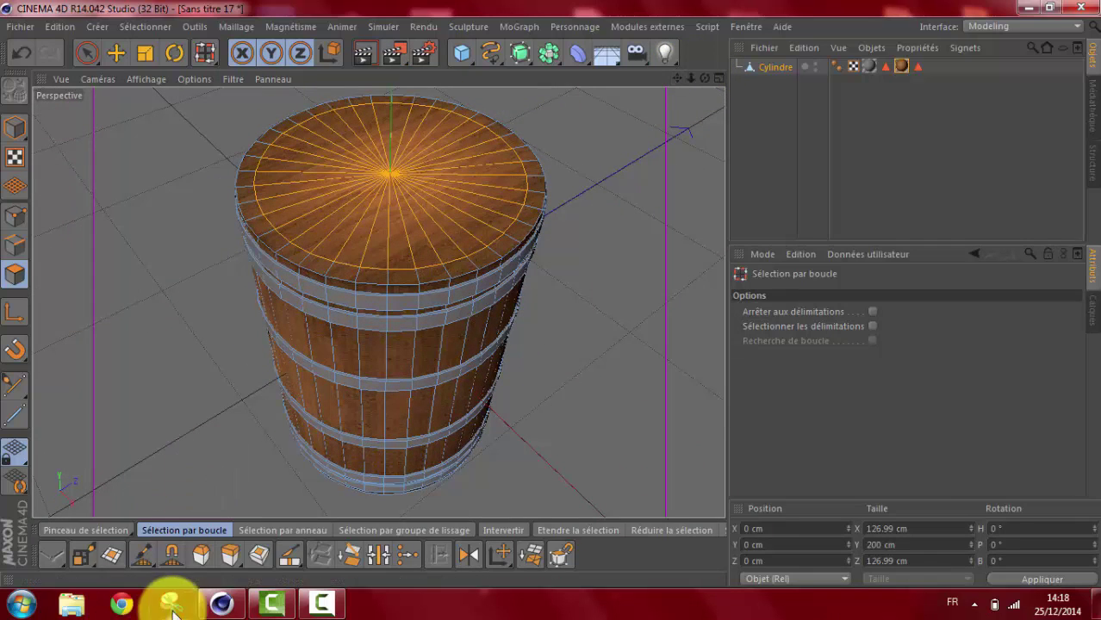
- Extrude the selected cap discs inward to an offset of -5.6 cm
click(227, 554)
drag(551, 295, 551, 294)
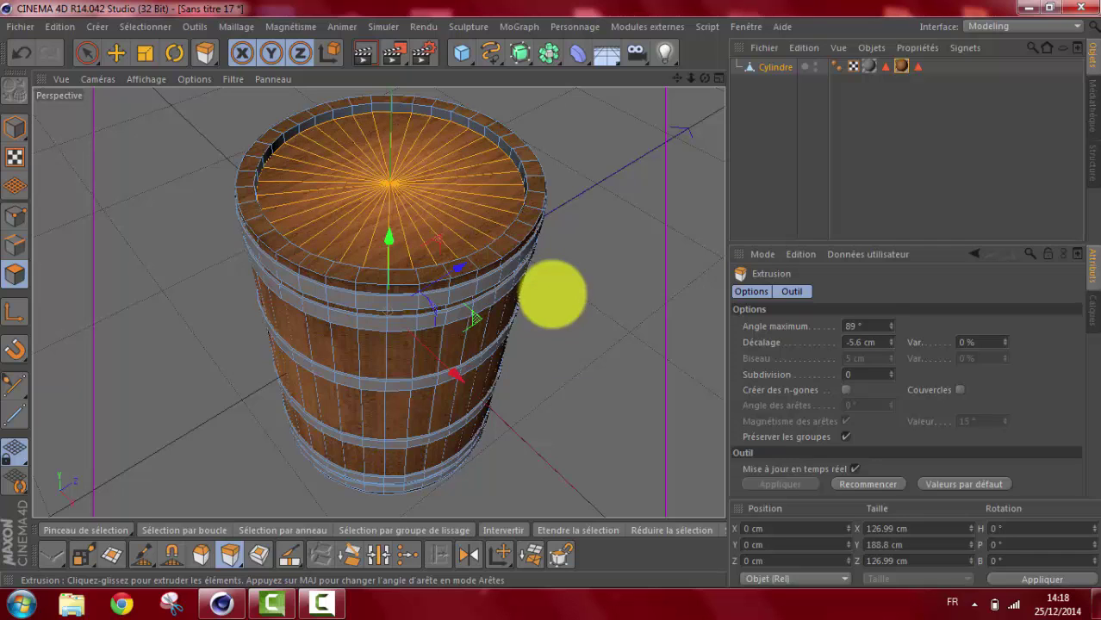
drag(551, 295, 551, 295)
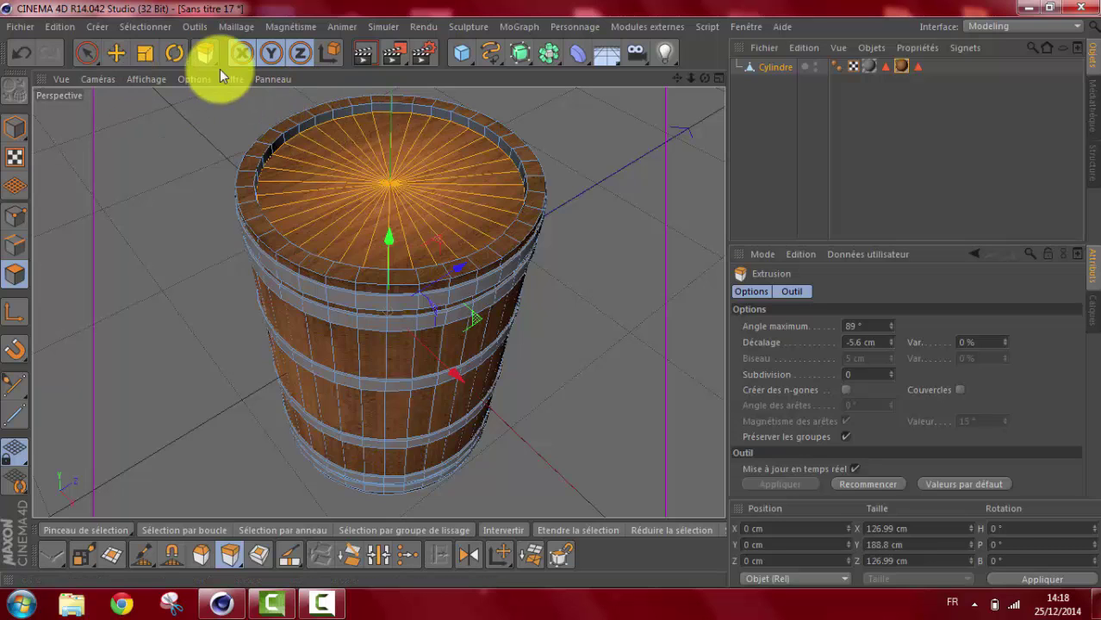
- Scale the sunken cap discs to 102.7%, about 130.5 cm across in X and Z
click(144, 54)
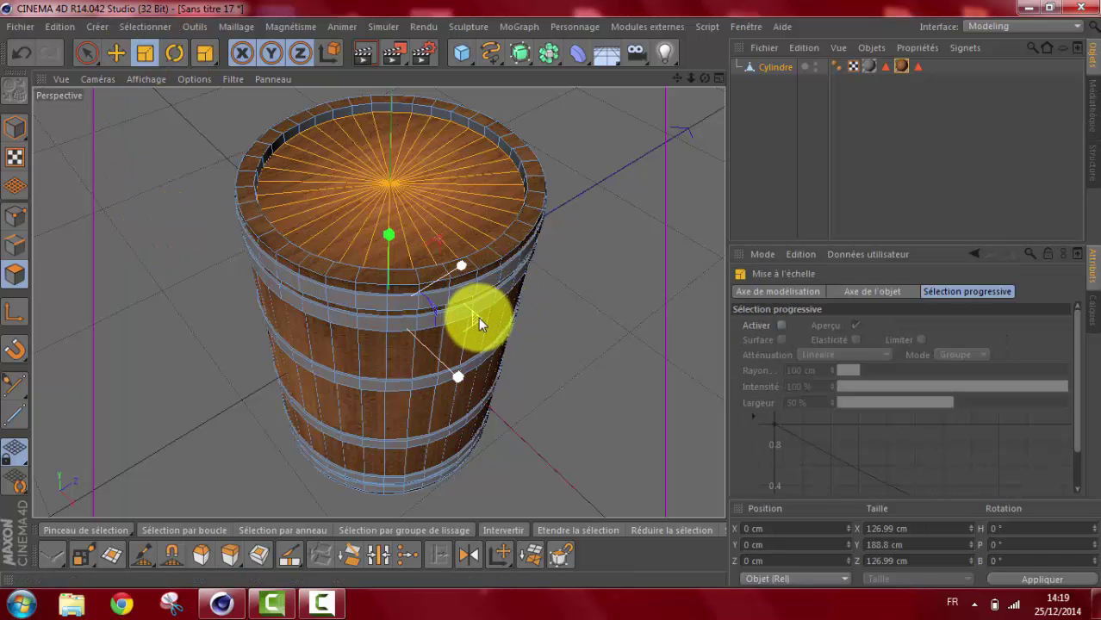
drag(474, 317, 496, 318)
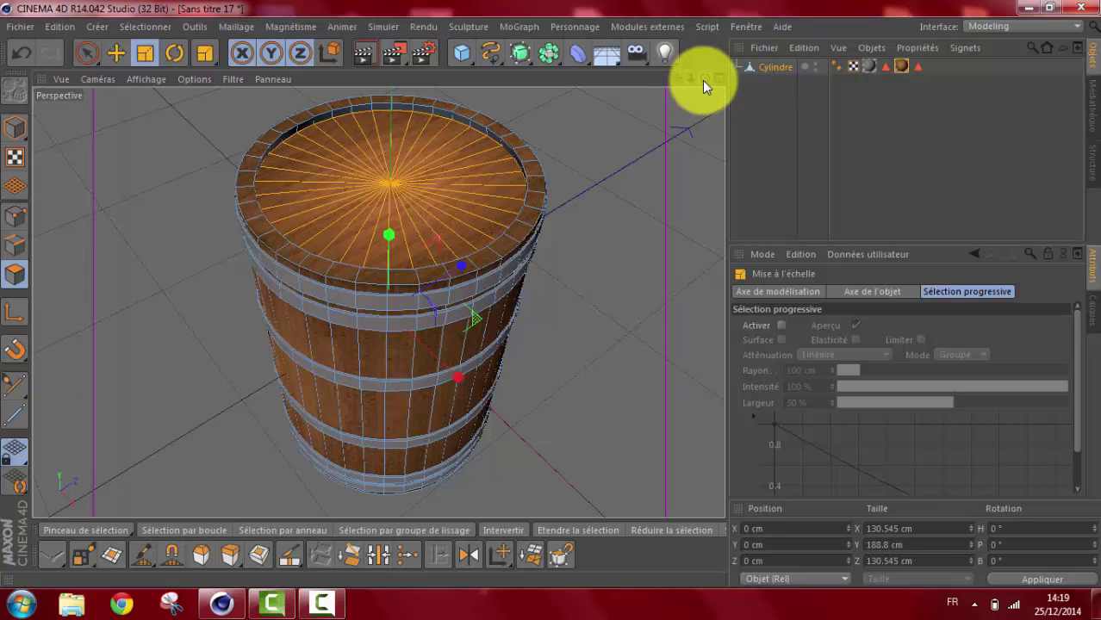
drag(703, 78, 555, 283)
drag(704, 78, 654, 172)
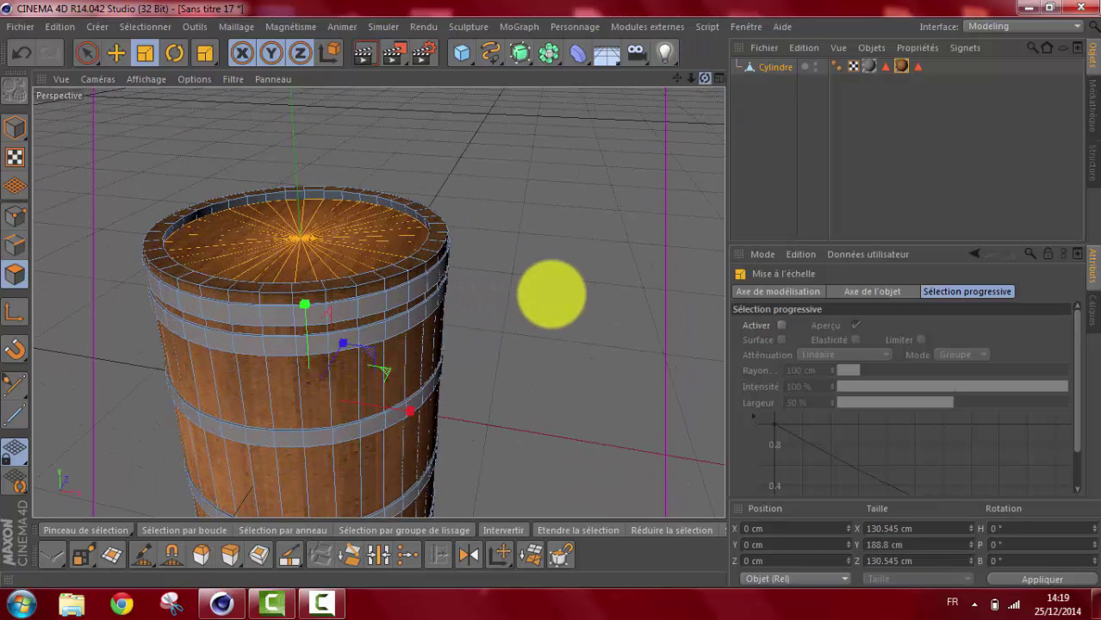
alt+drag(551, 294, 551, 295)
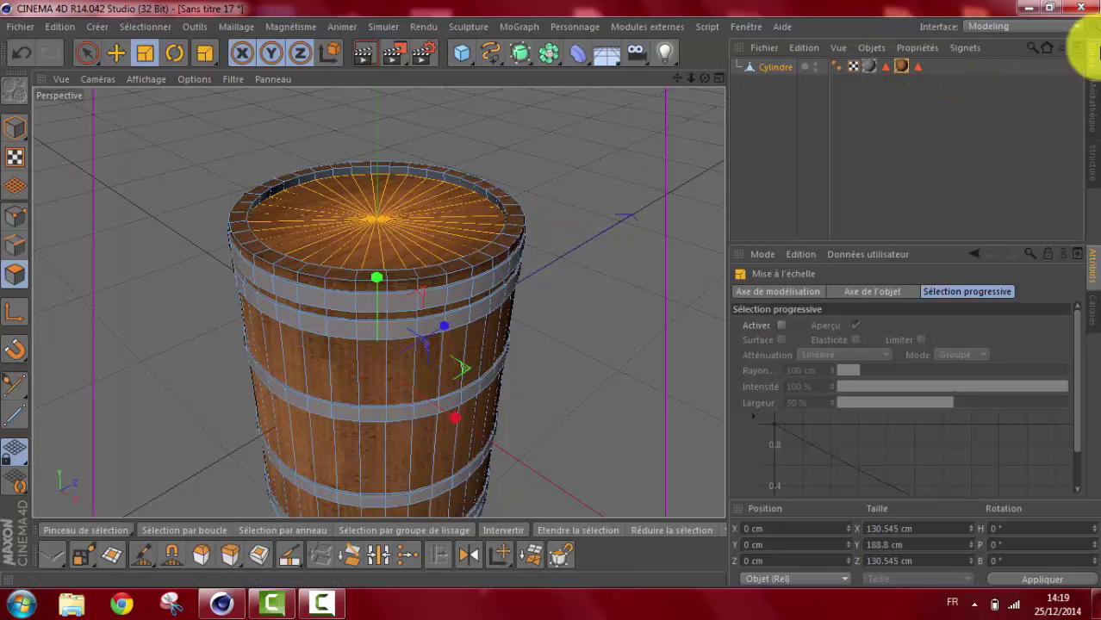
- Switch the interface layout back to Interface de démarrage
click(1080, 30)
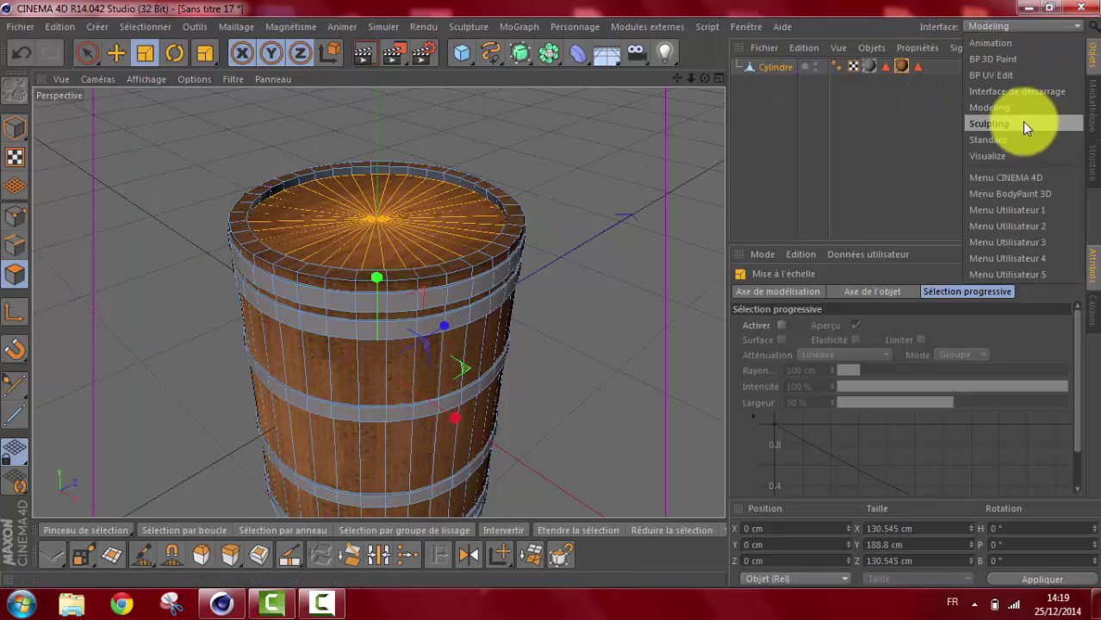
click(1014, 92)
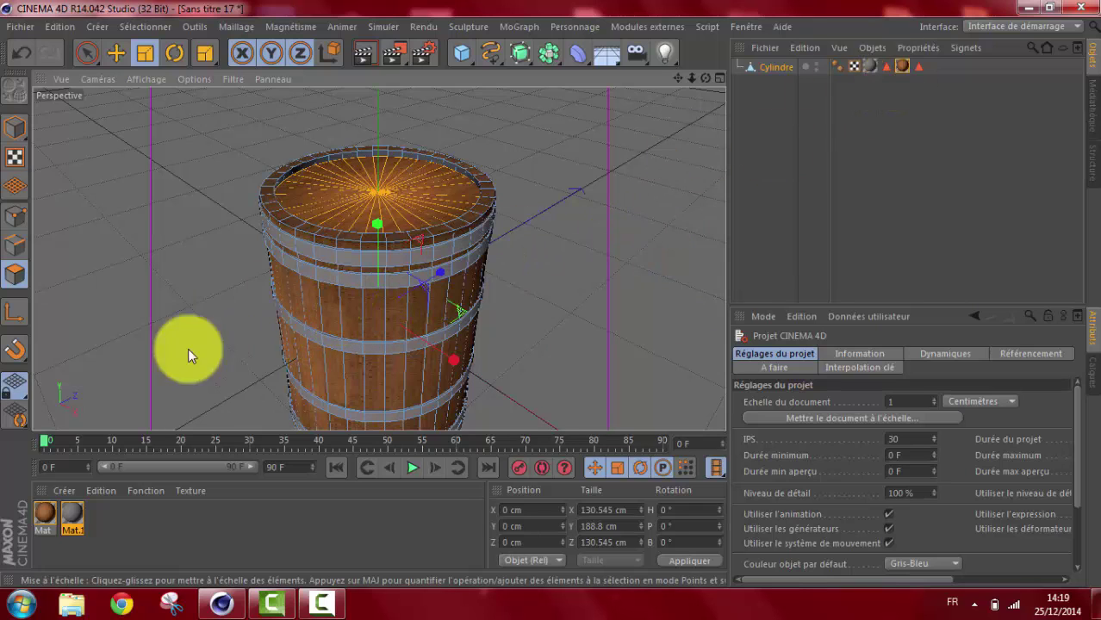
- Put Mat on the cap discs, give the other wood texture Cylindrique projection, and render a preview
drag(47, 509, 416, 188)
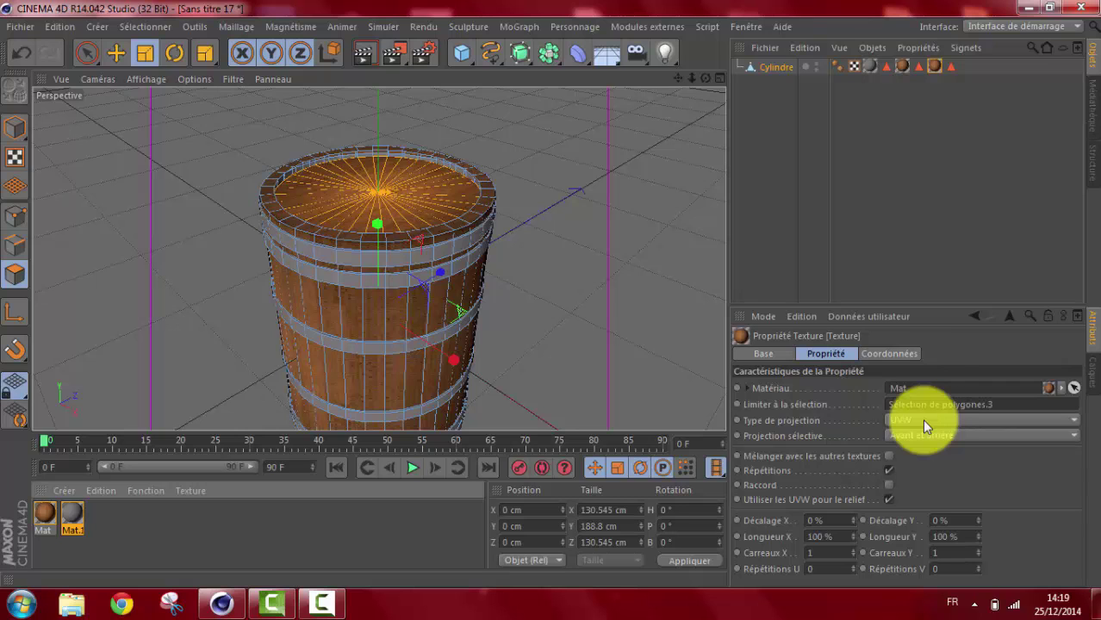
click(901, 66)
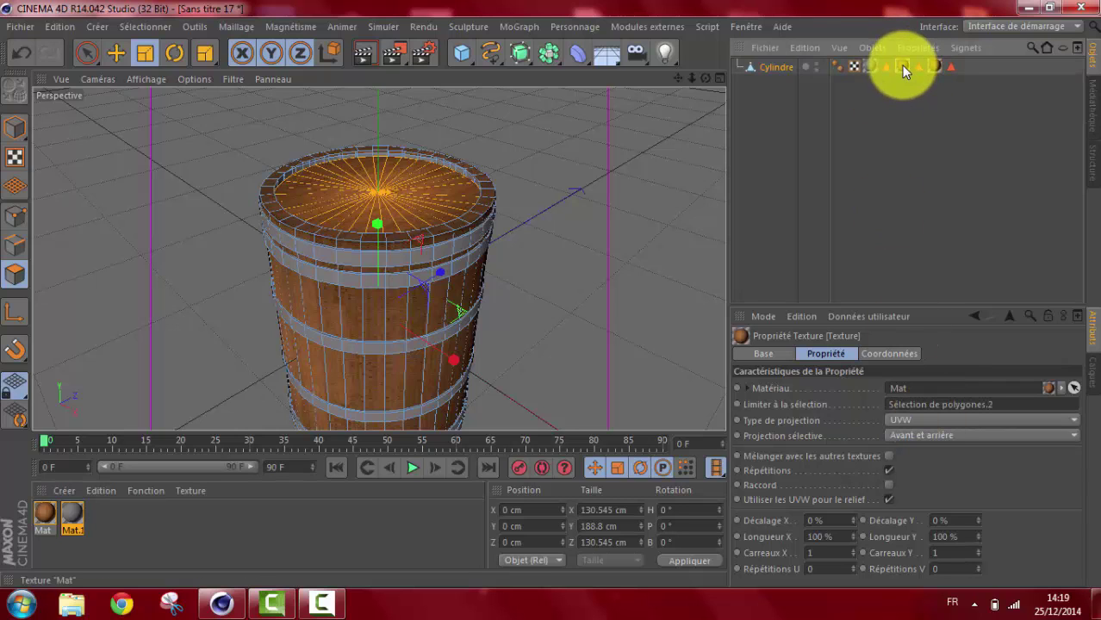
click(1079, 421)
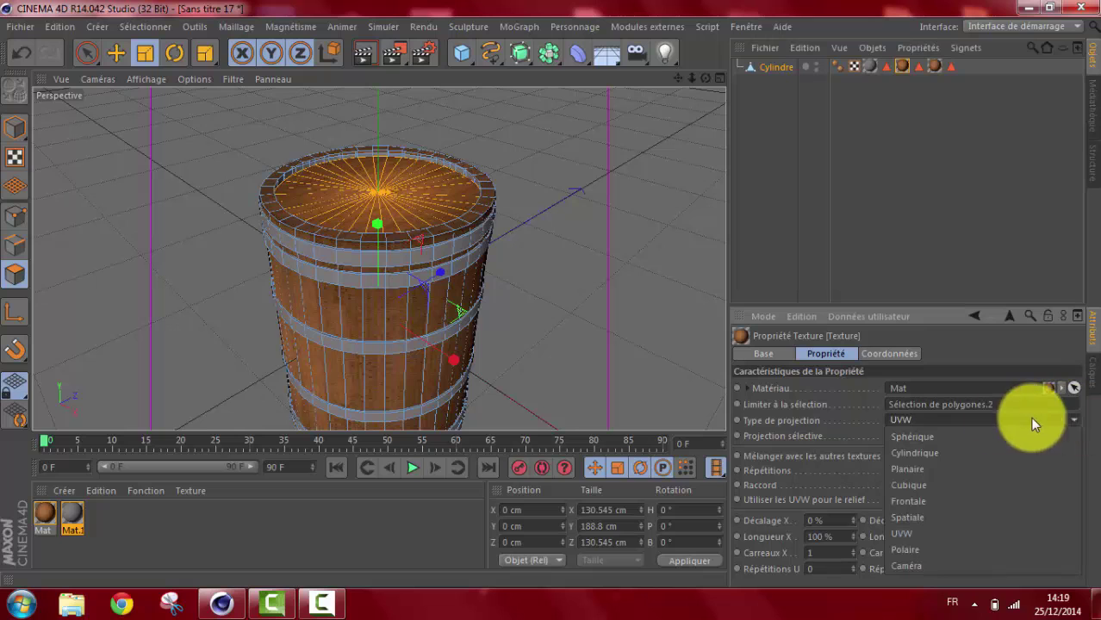
click(892, 454)
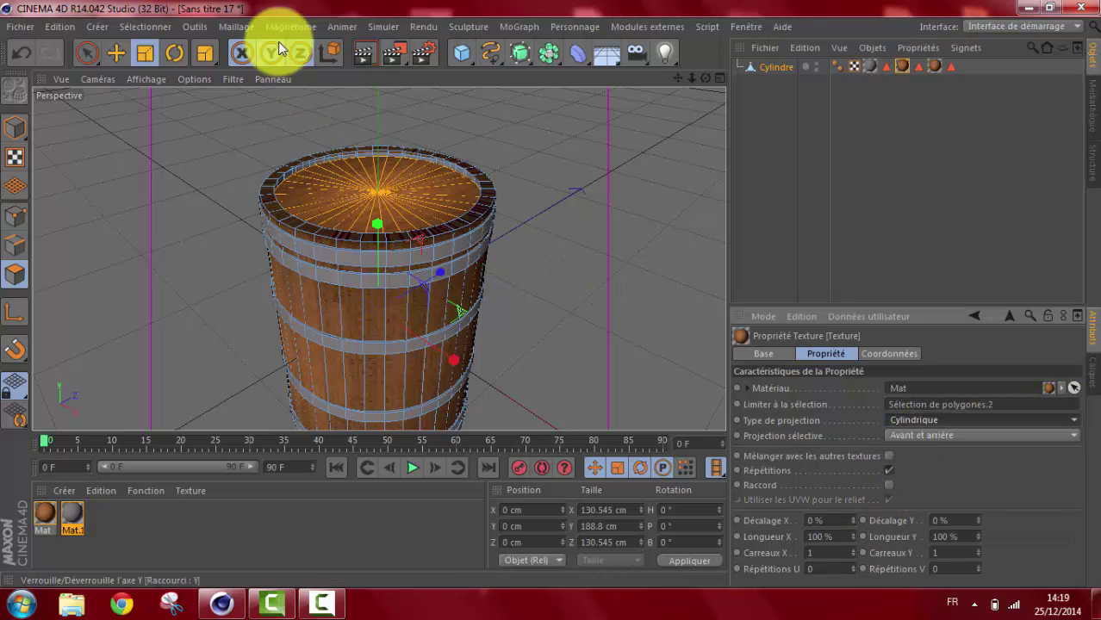
click(361, 49)
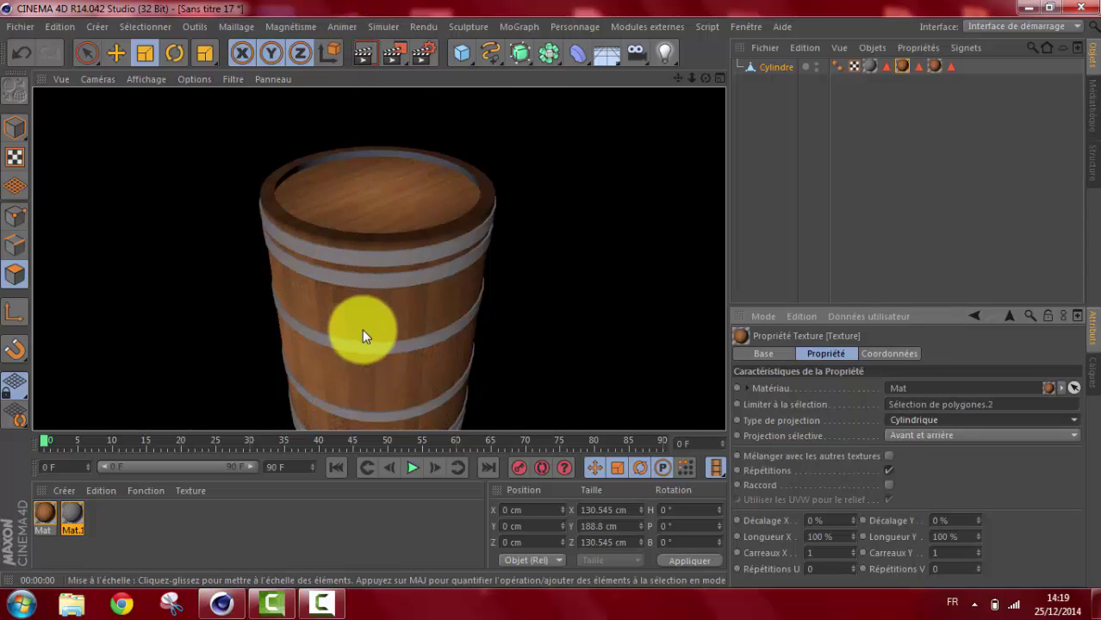
click(720, 78)
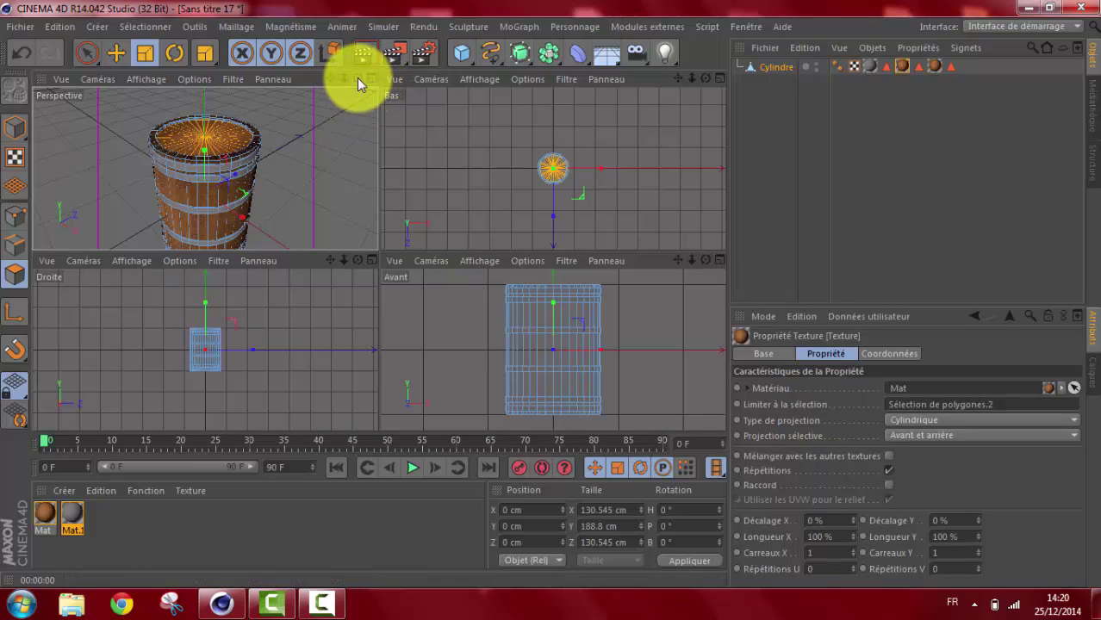
- Maximize the Perspective view and add a Dilatation/Contraction deformer around the barrel
drag(356, 78, 370, 79)
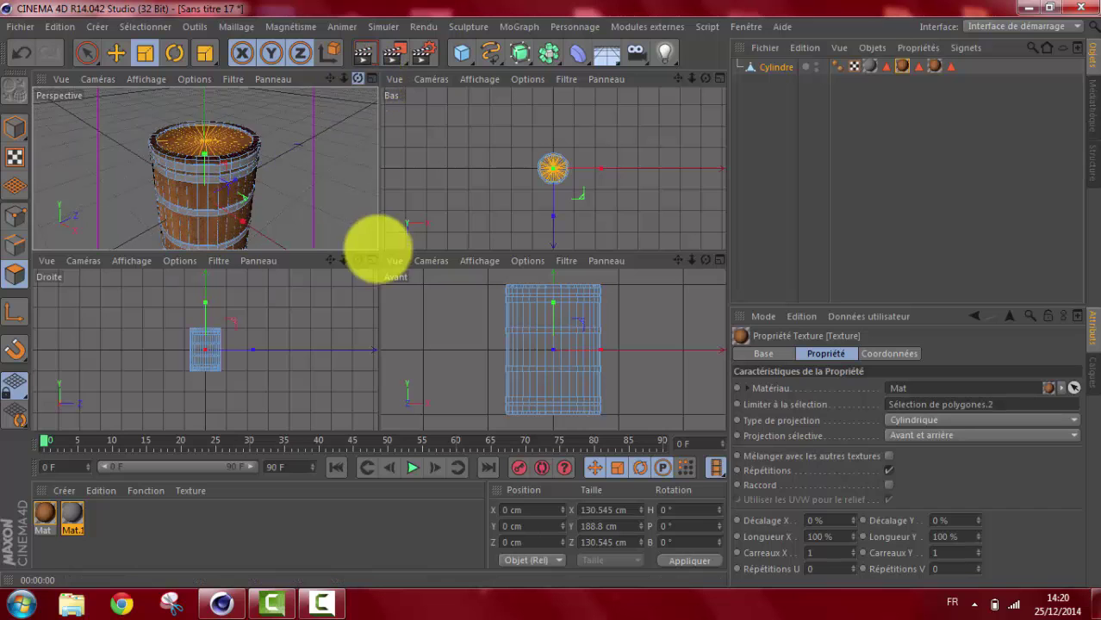
click(370, 80)
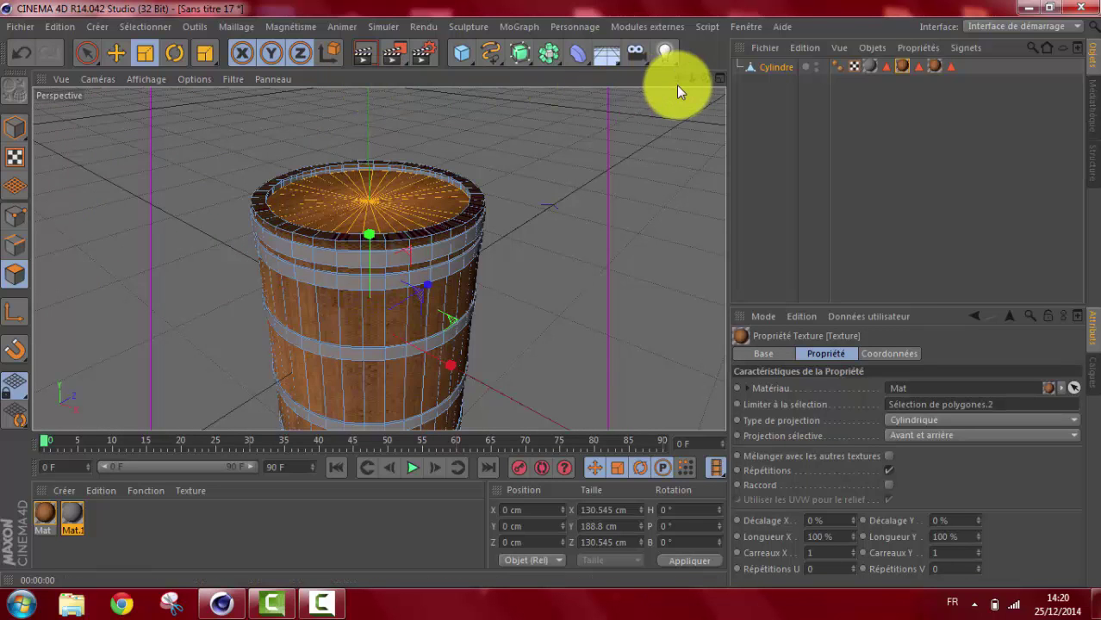
drag(691, 78, 552, 297)
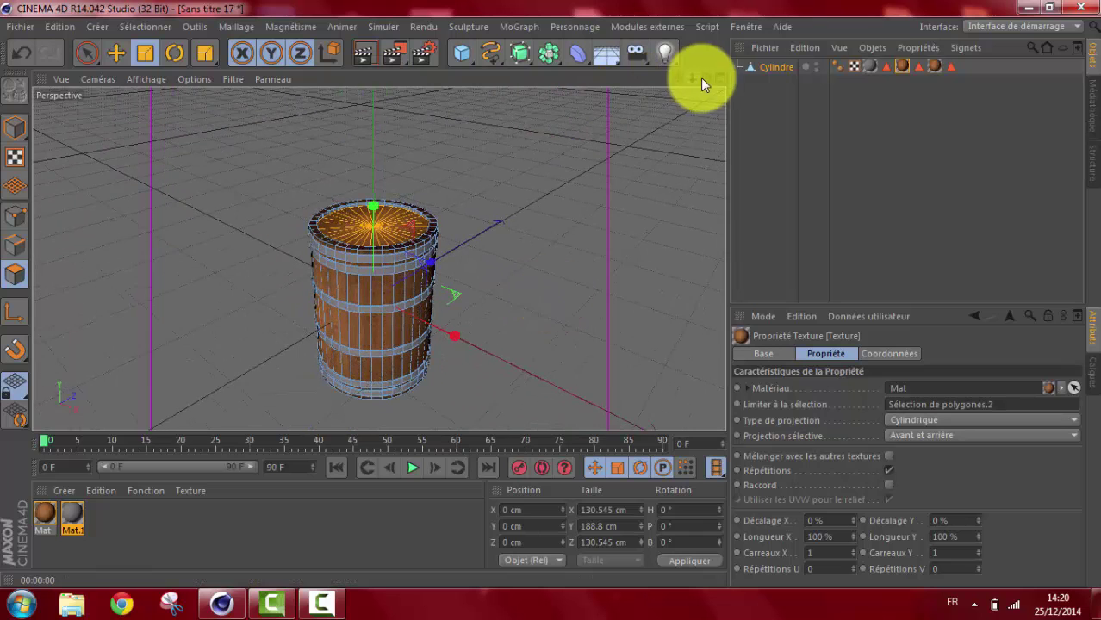
drag(703, 79, 551, 297)
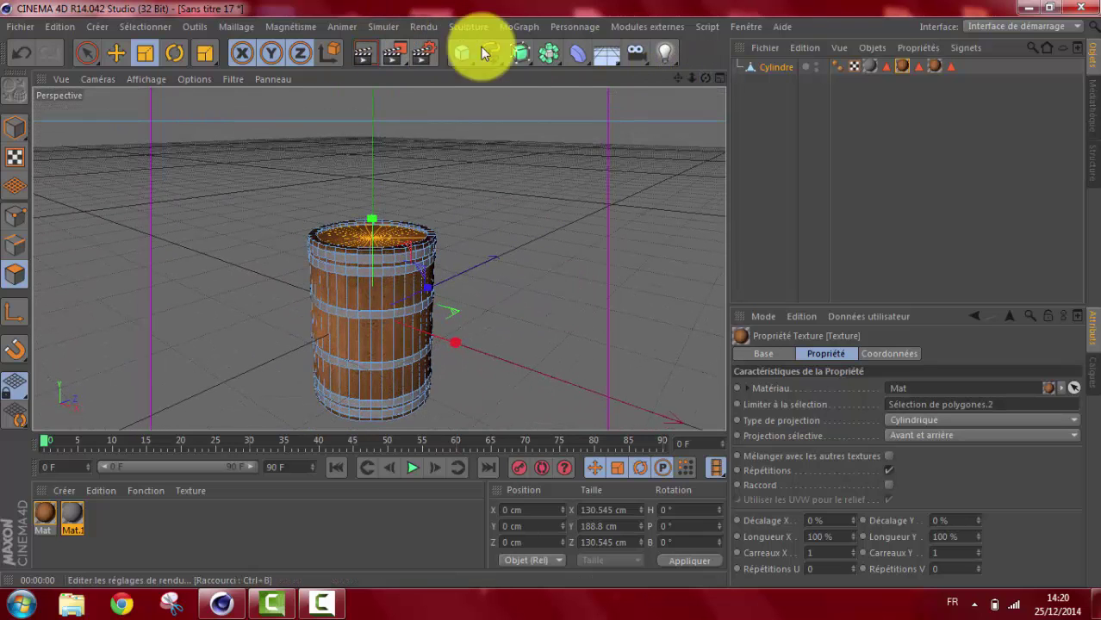
click(578, 54)
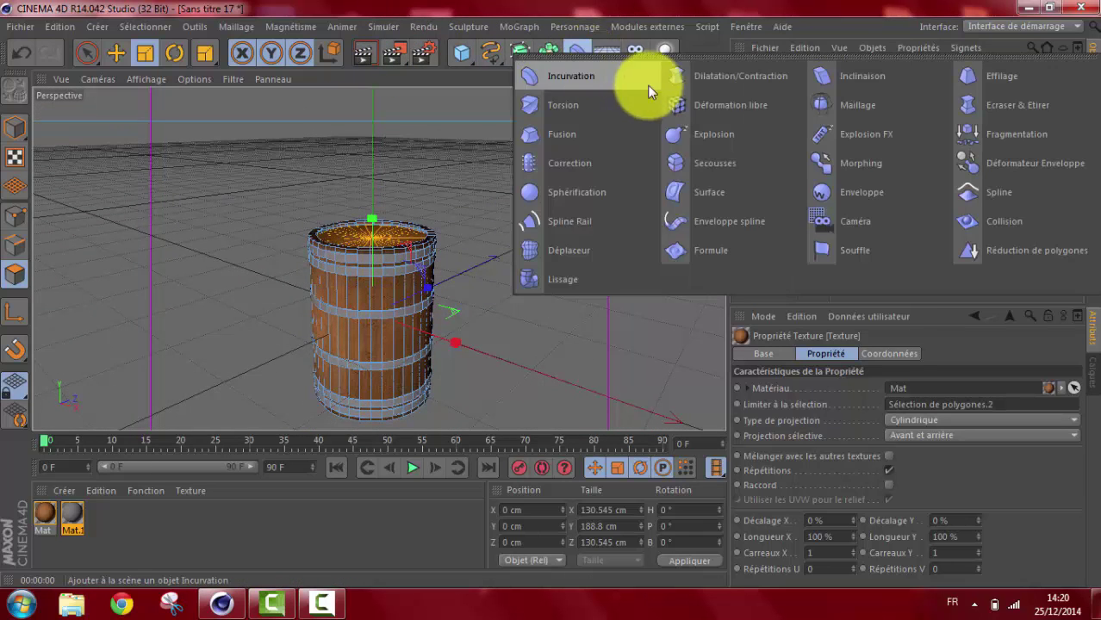
click(735, 80)
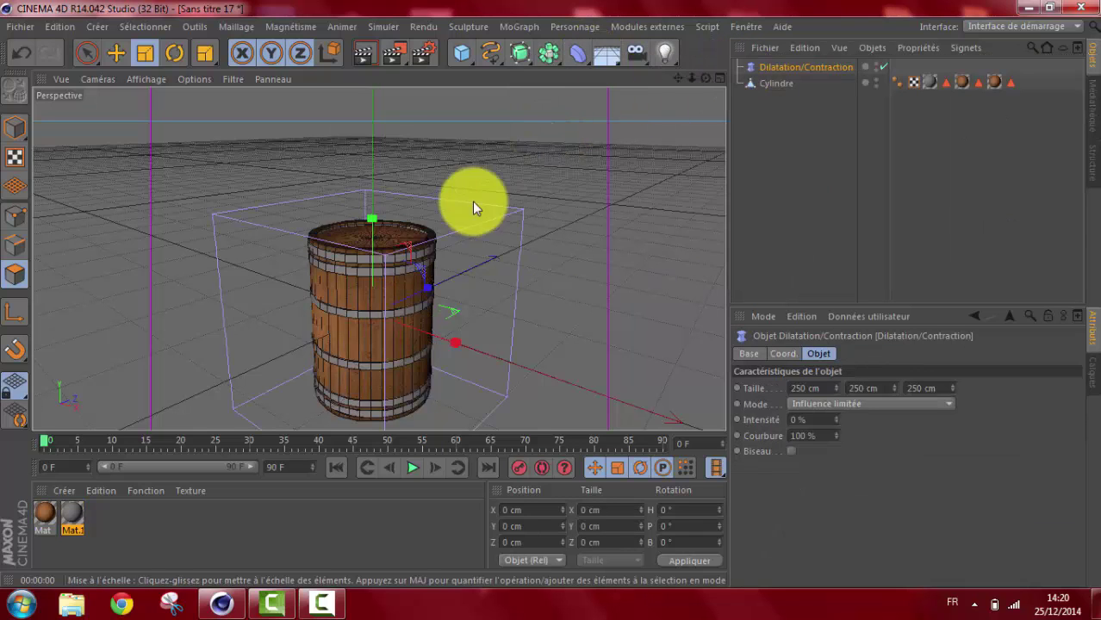
- Size the deformer's Taille to 164 × 216 × 144 cm to fit the barrel
mouse_move(551, 288)
alt+mouse_down()
mouse_move(560, 295)
mouse_move(550, 293)
alt+mouse_up()
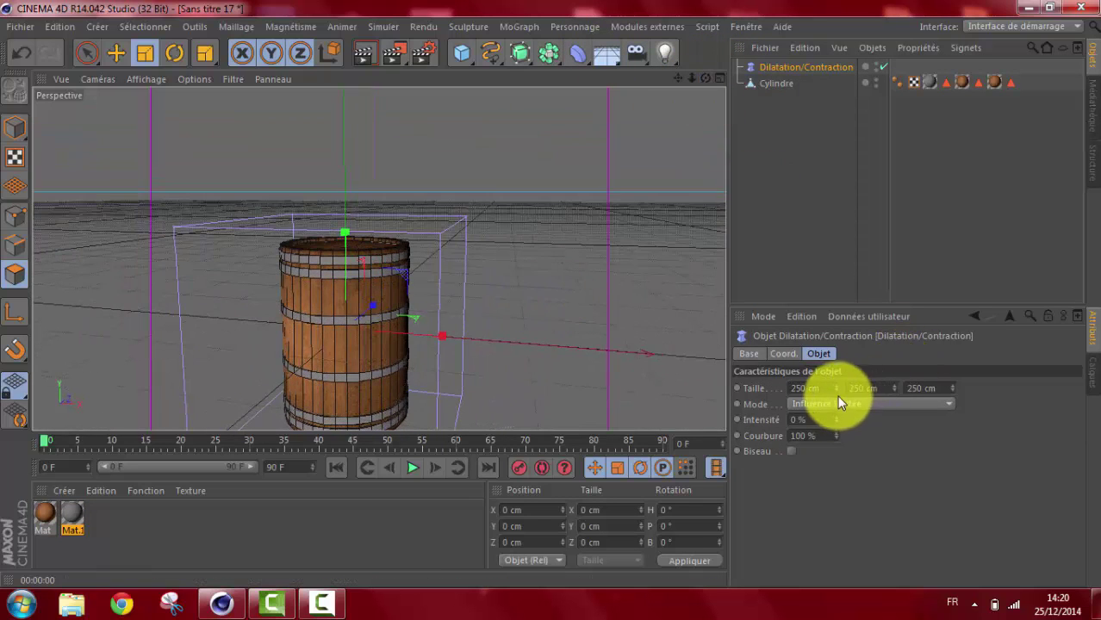
mouse_move(835, 388)
mouse_down()
mouse_move(834, 406)
mouse_move(835, 396)
mouse_up()
mouse_move(950, 388)
mouse_down()
mouse_move(952, 398)
mouse_move(952, 386)
mouse_up()
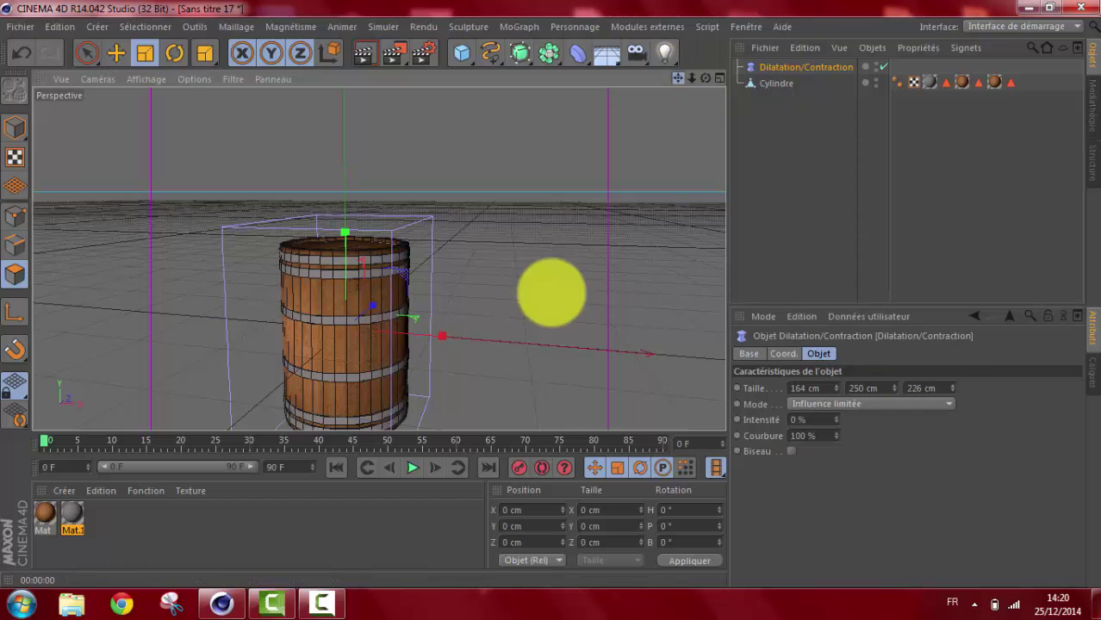
mouse_move(705, 78)
mouse_down()
mouse_move(655, 104)
mouse_move(715, 112)
mouse_up()
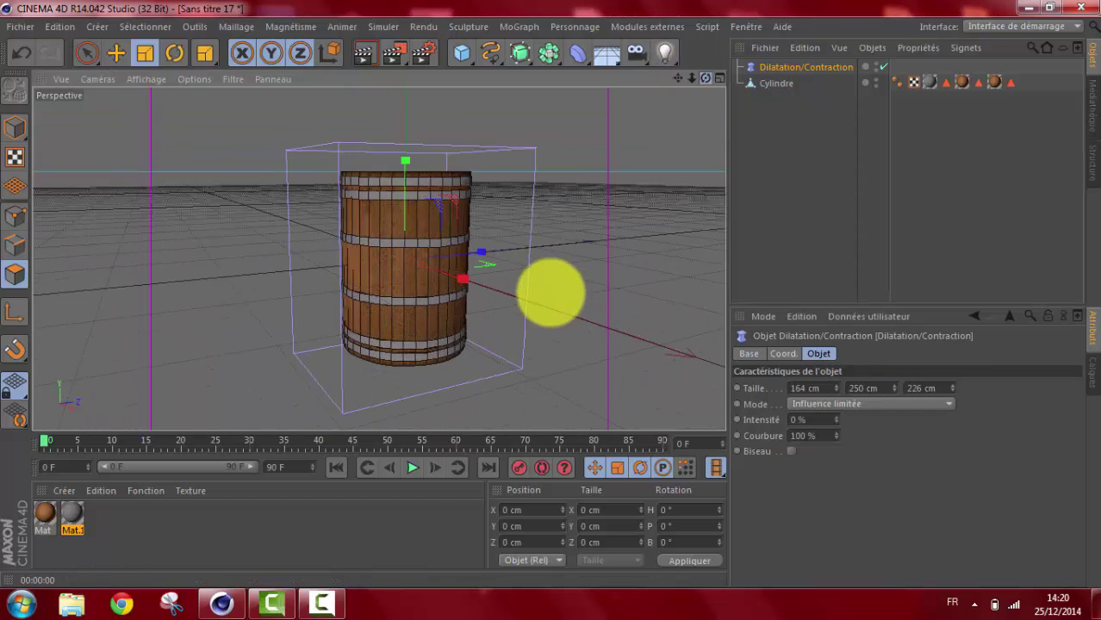
mouse_move(951, 389)
mouse_down()
mouse_move(893, 397)
mouse_move(896, 387)
mouse_up()
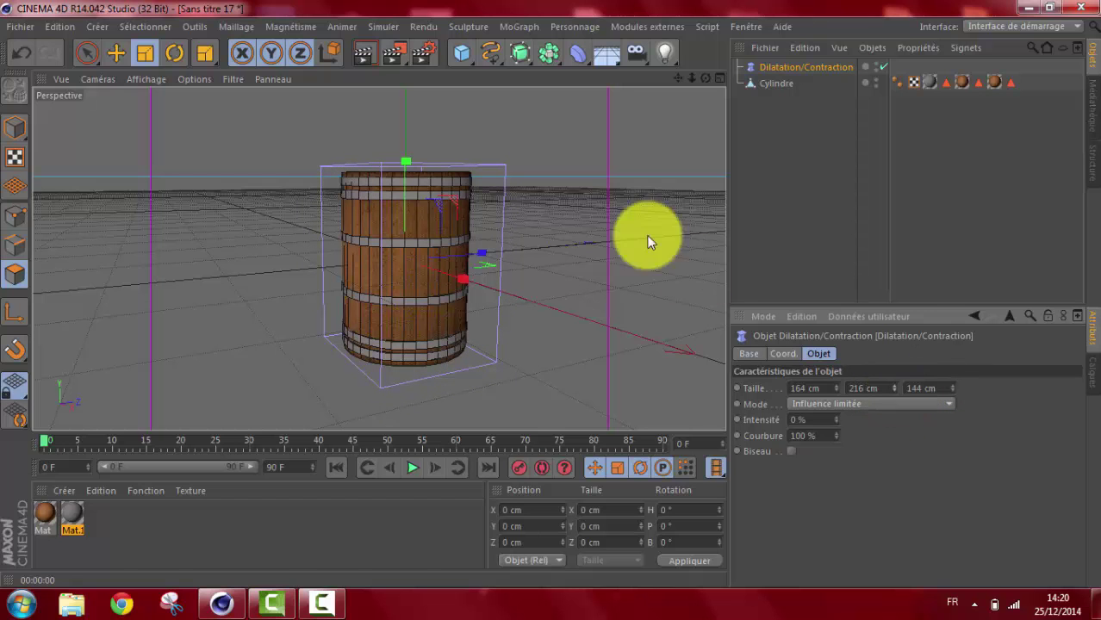
drag(705, 78, 741, 82)
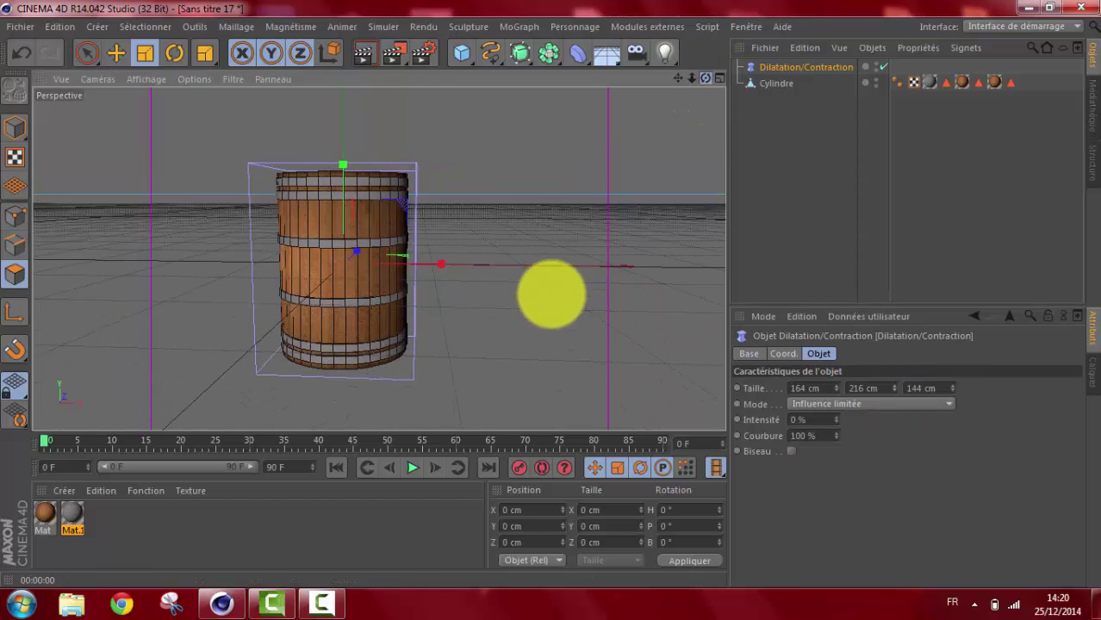
drag(551, 295, 709, 77)
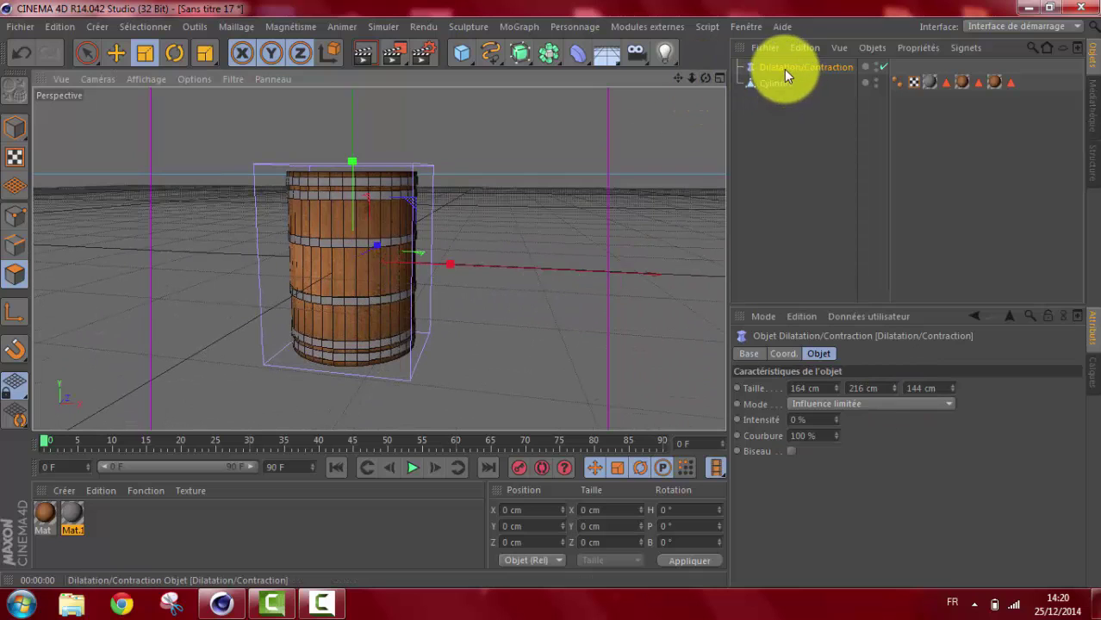
- Nest Dilatation/Contraction under Cylindre and set its Intensité to 27%
drag(777, 67, 773, 83)
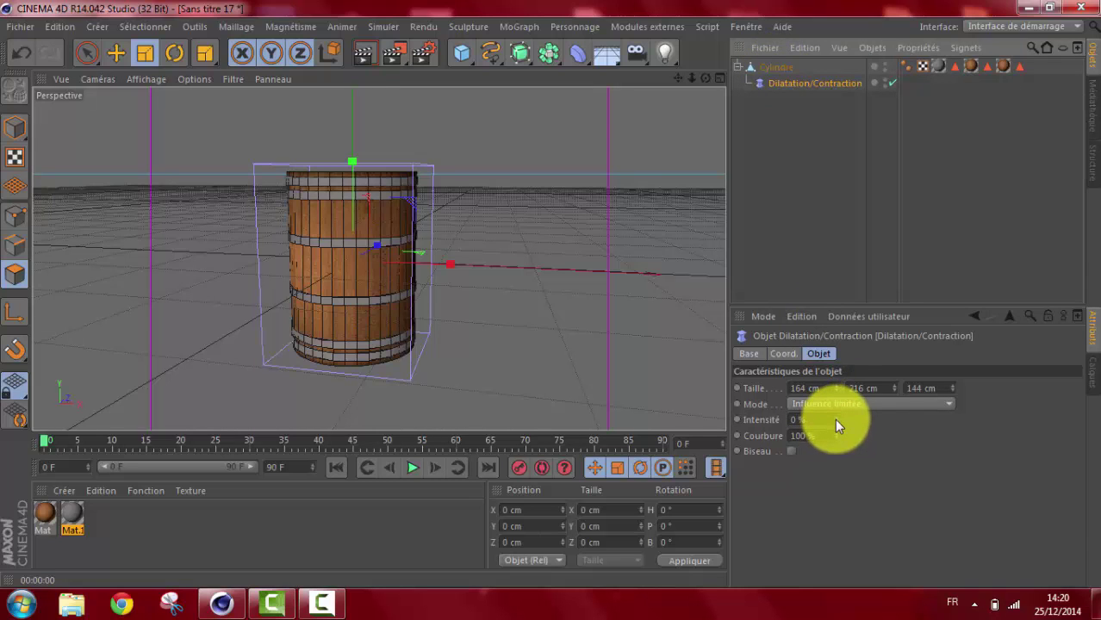
drag(833, 418, 834, 420)
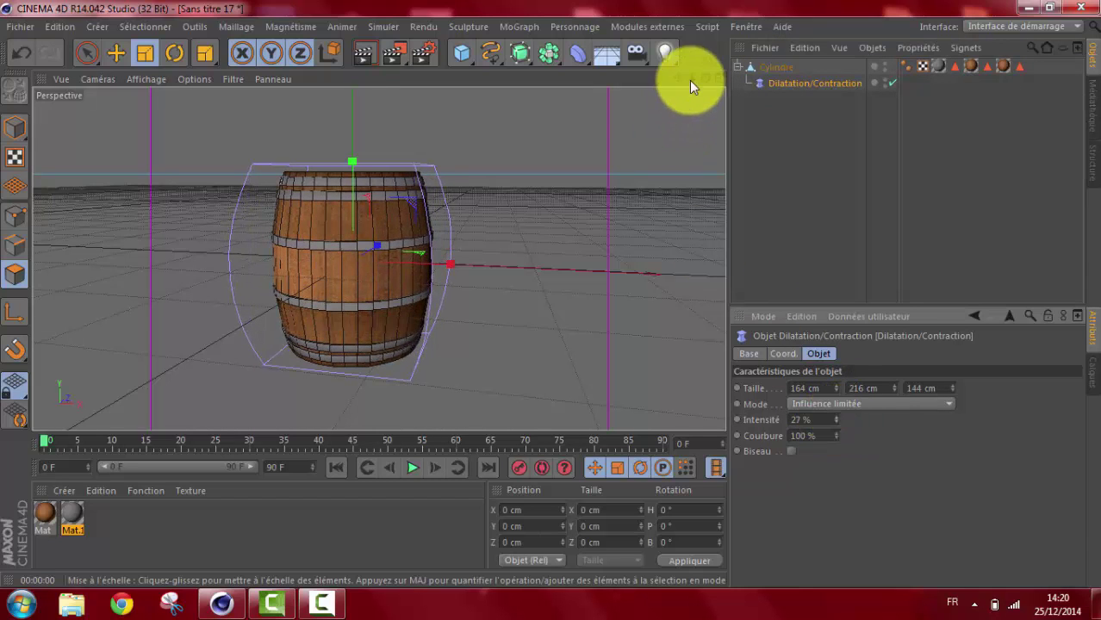
drag(689, 80, 480, 117)
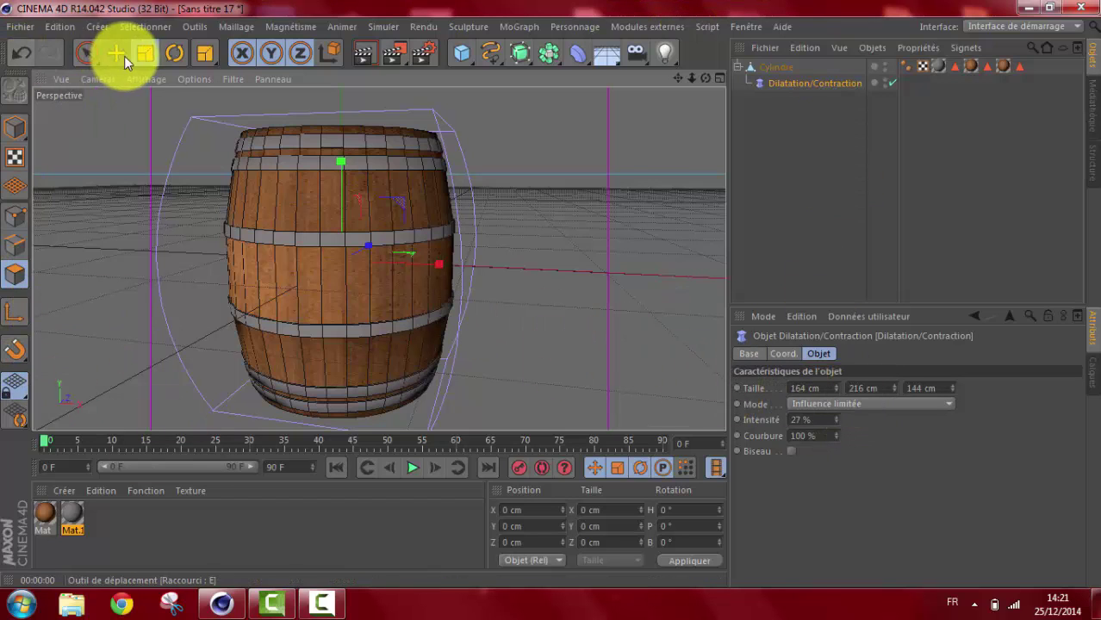
- Cut horizontal edge loops into the Cylindre body with the Couteau tool in Boucle mode
click(207, 52)
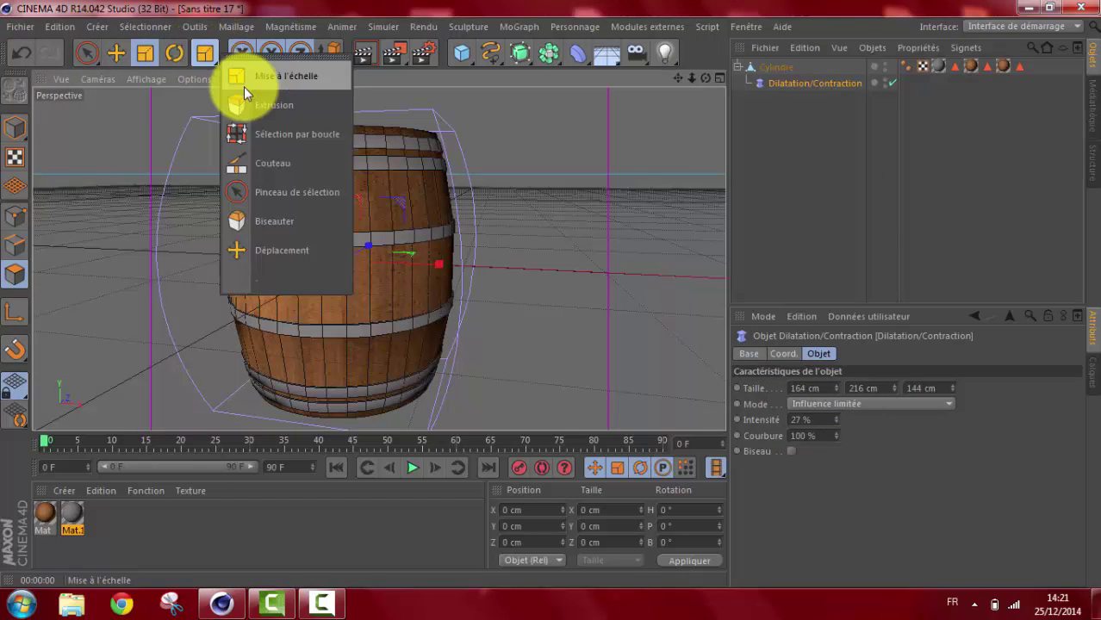
click(278, 163)
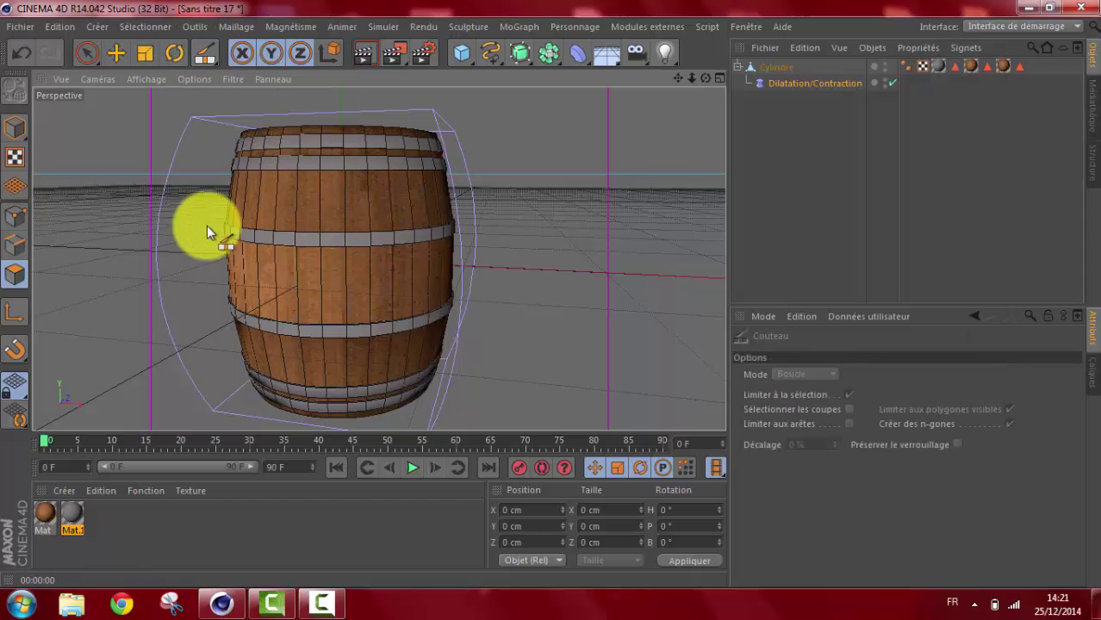
click(779, 65)
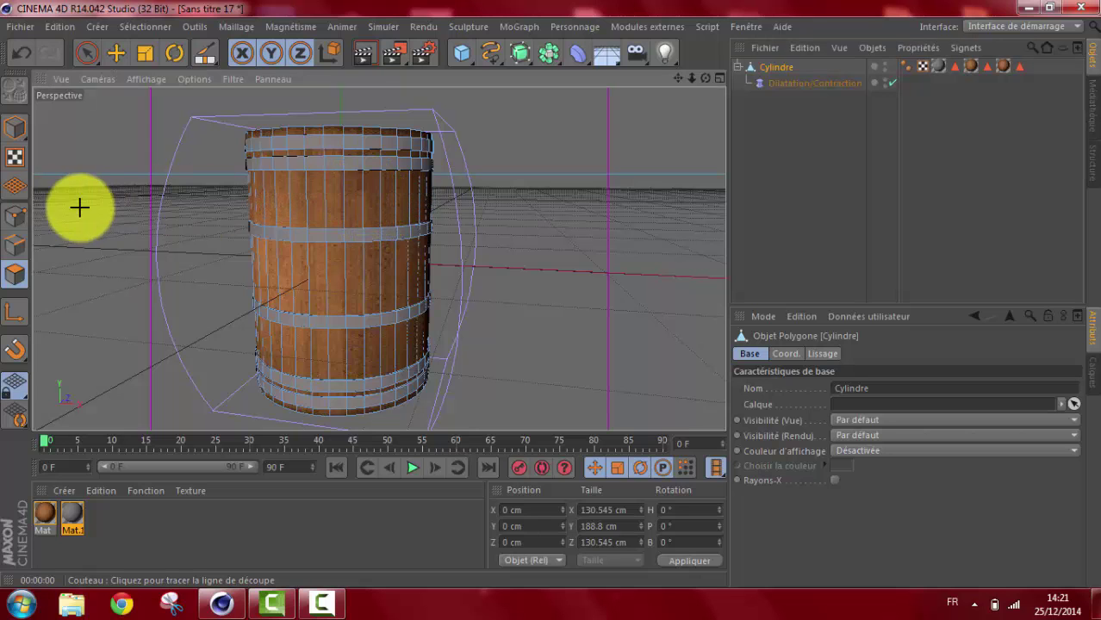
click(92, 52)
click(68, 167)
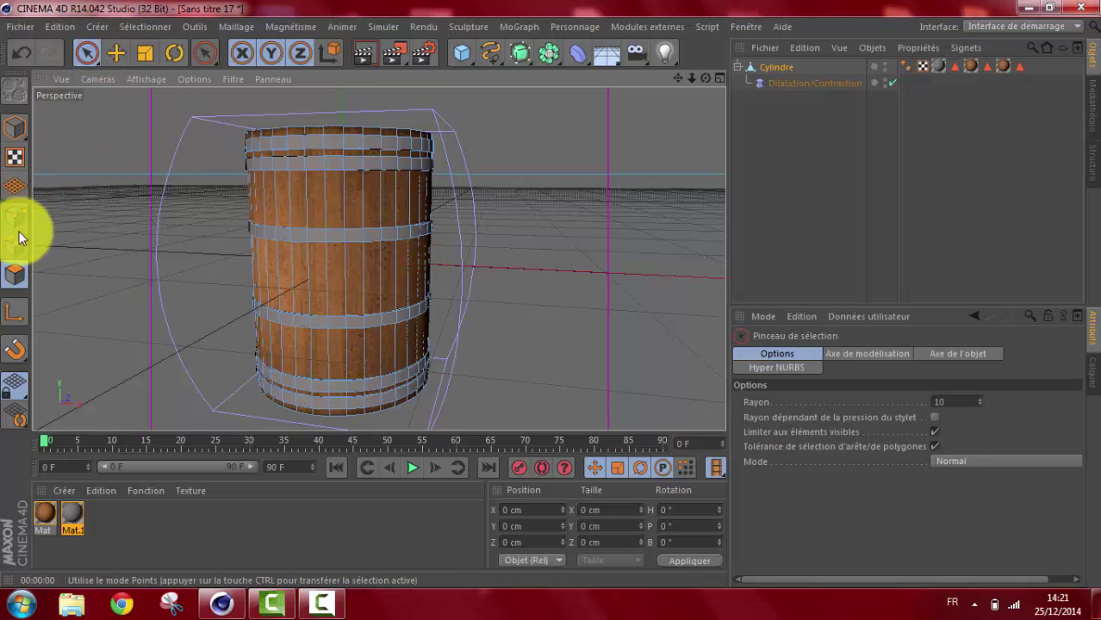
click(761, 67)
drag(203, 54, 251, 95)
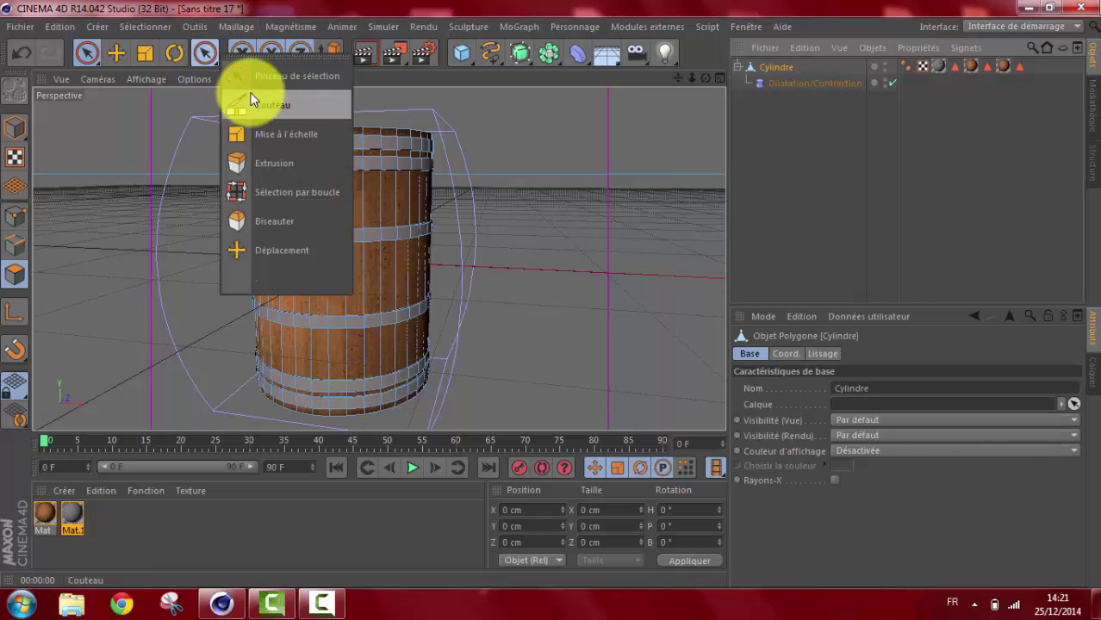
click(261, 112)
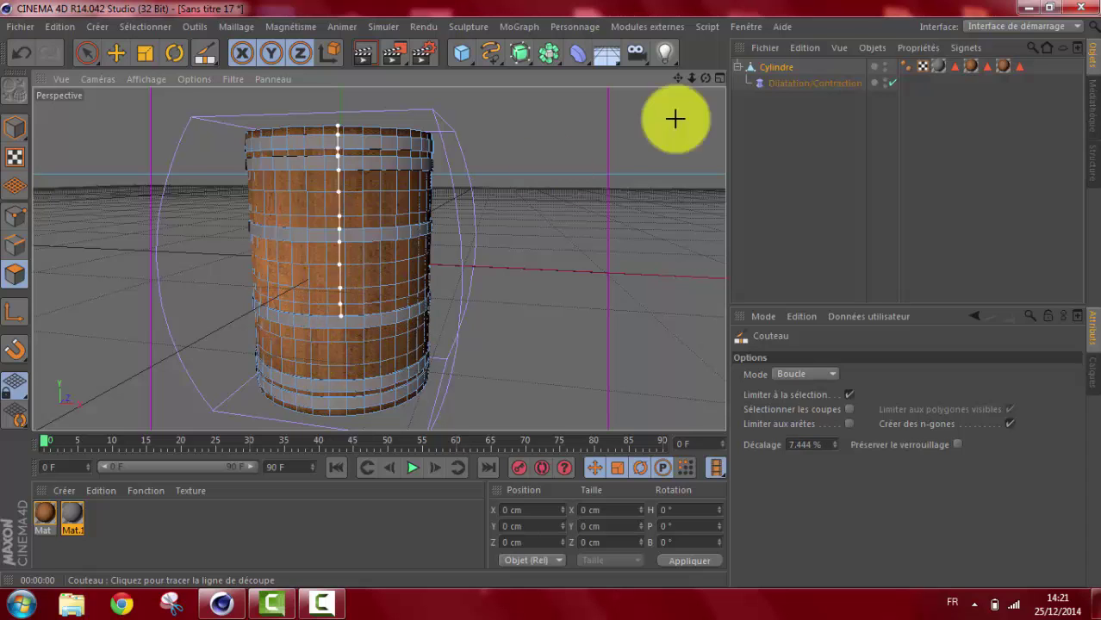
click(794, 82)
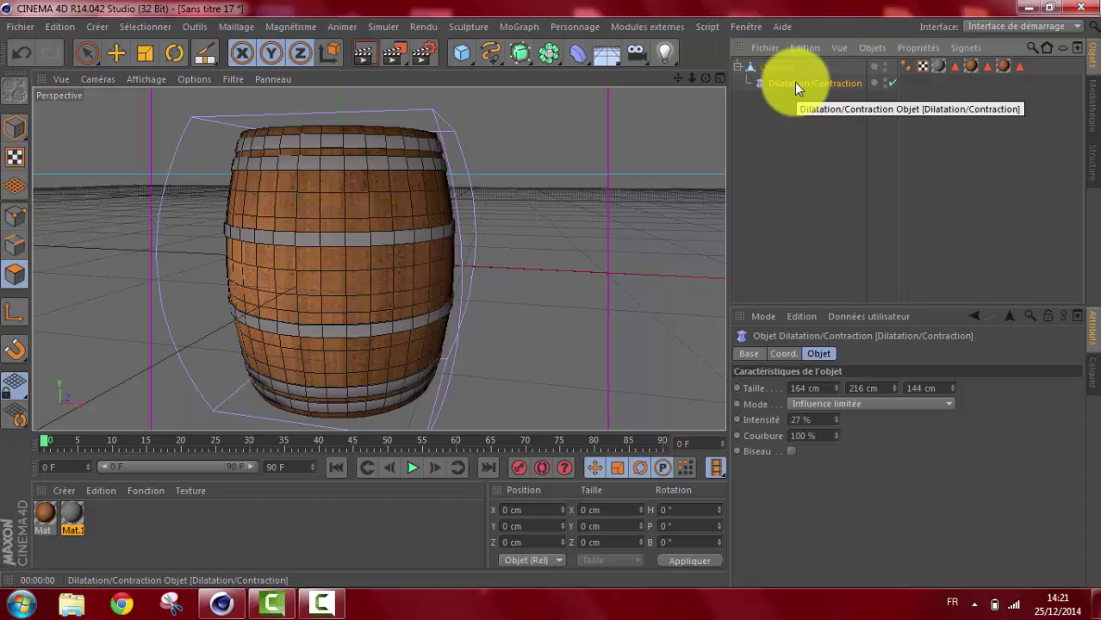
- Frame the bulging barrel from above and render a preview in the viewport
scroll(548, 310, down, 1)
scroll(548, 310, down, 2)
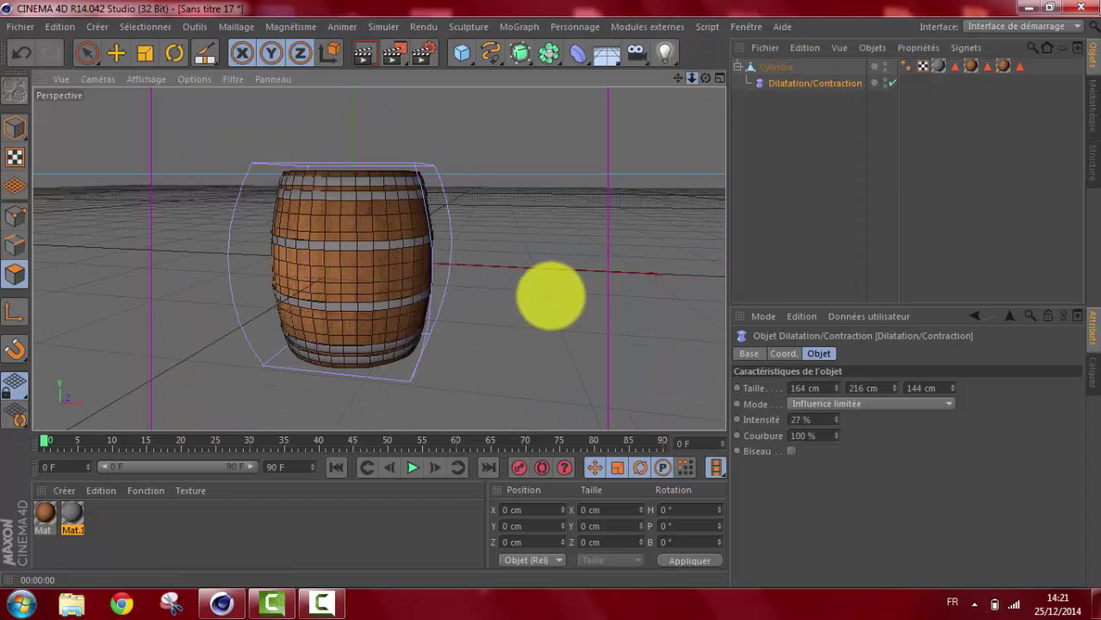
drag(701, 76, 551, 294)
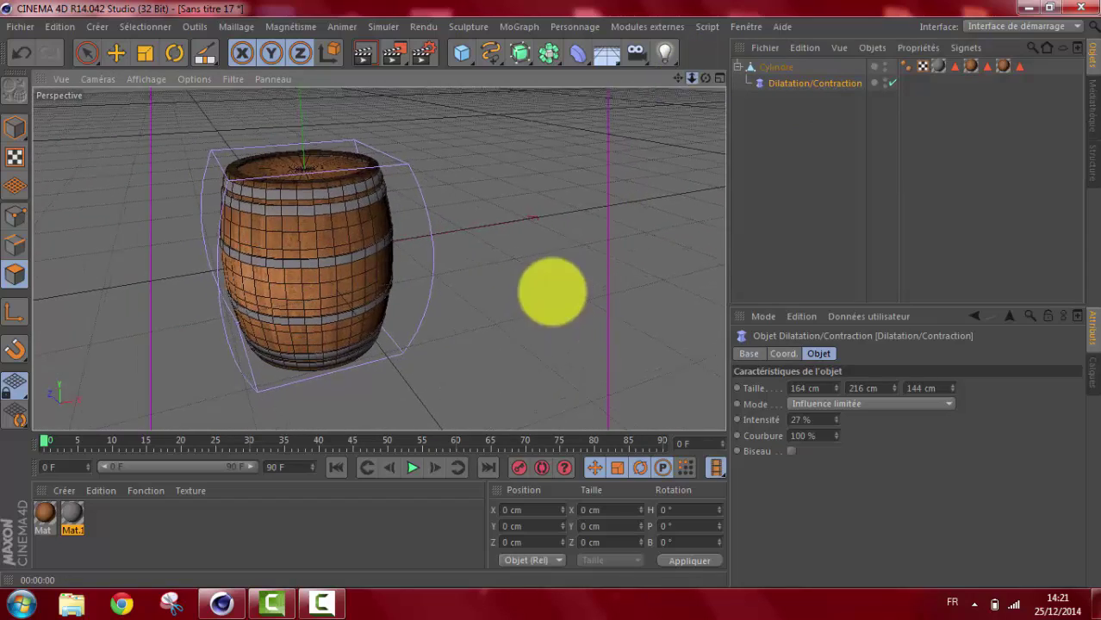
drag(687, 80, 551, 294)
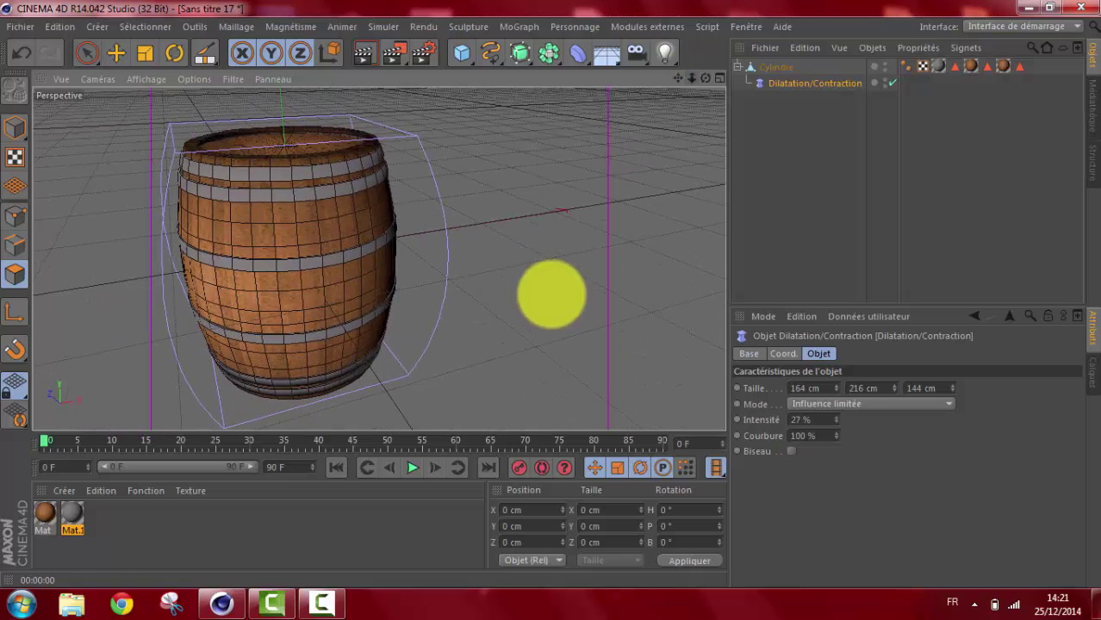
click(361, 53)
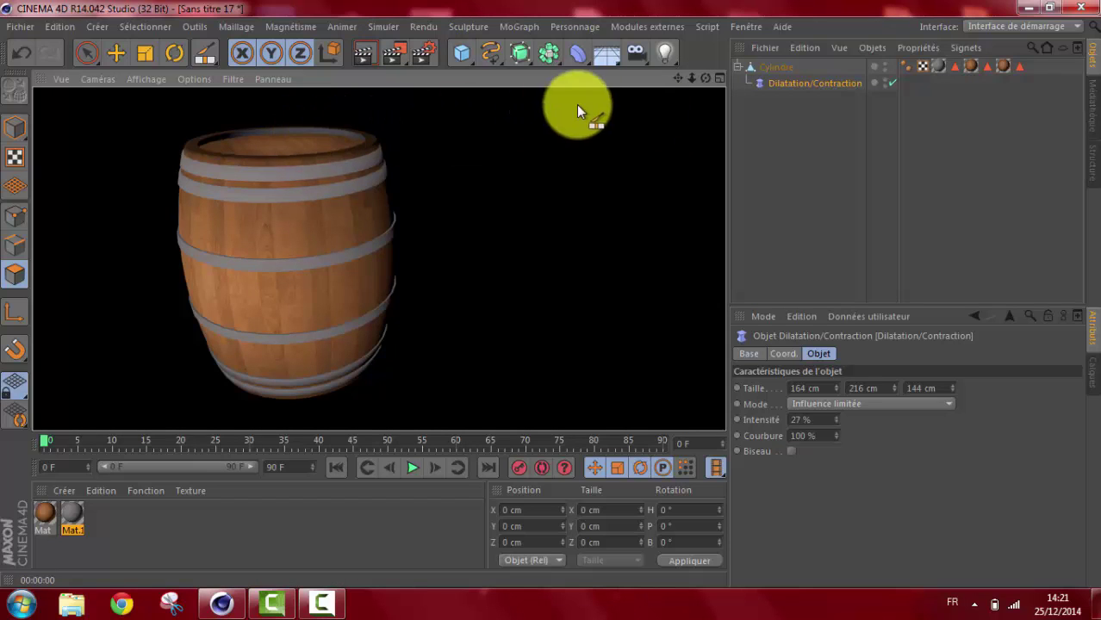
- Maximize the Perspective view and loop-select the top rim edge of the barrel cylinder
click(720, 78)
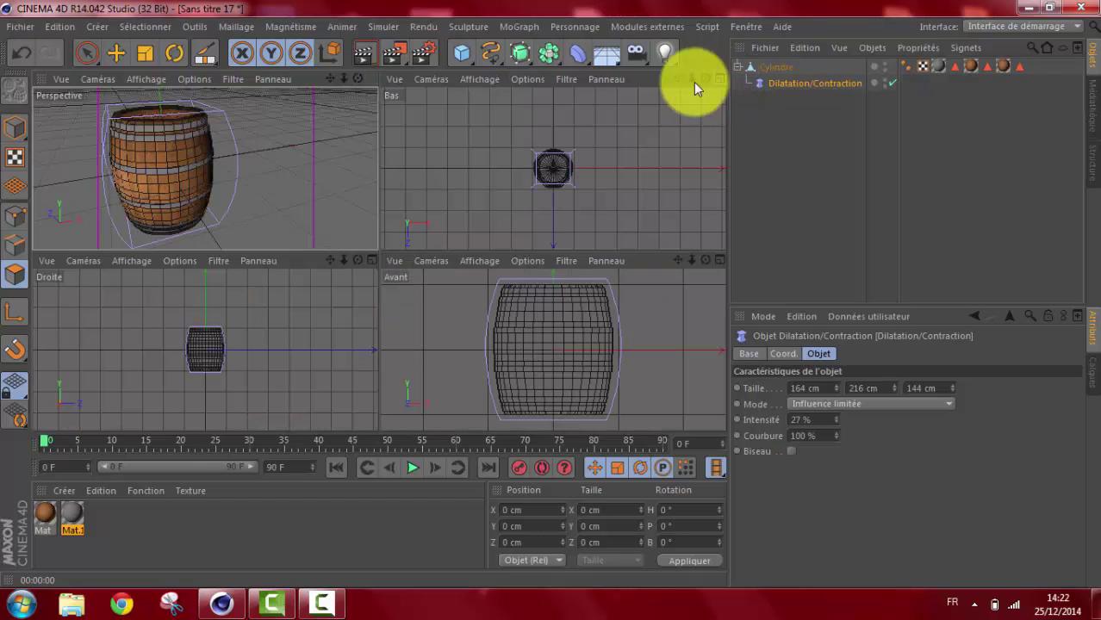
click(370, 79)
mouse_move(704, 78)
mouse_down()
mouse_move(549, 294)
mouse_move(526, 284)
mouse_up()
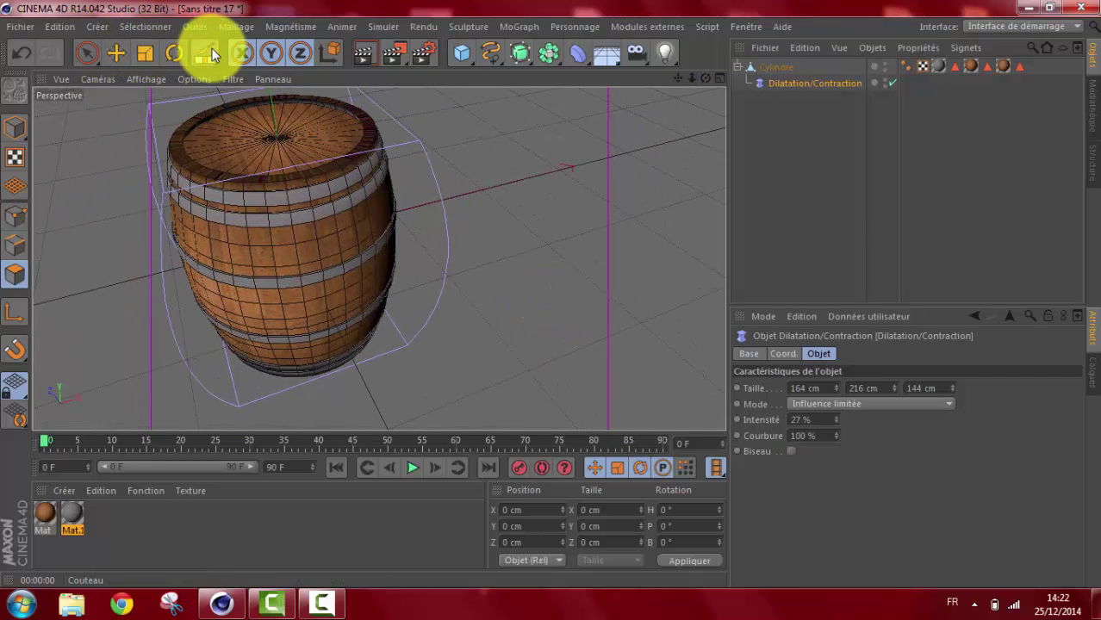
drag(204, 51, 257, 188)
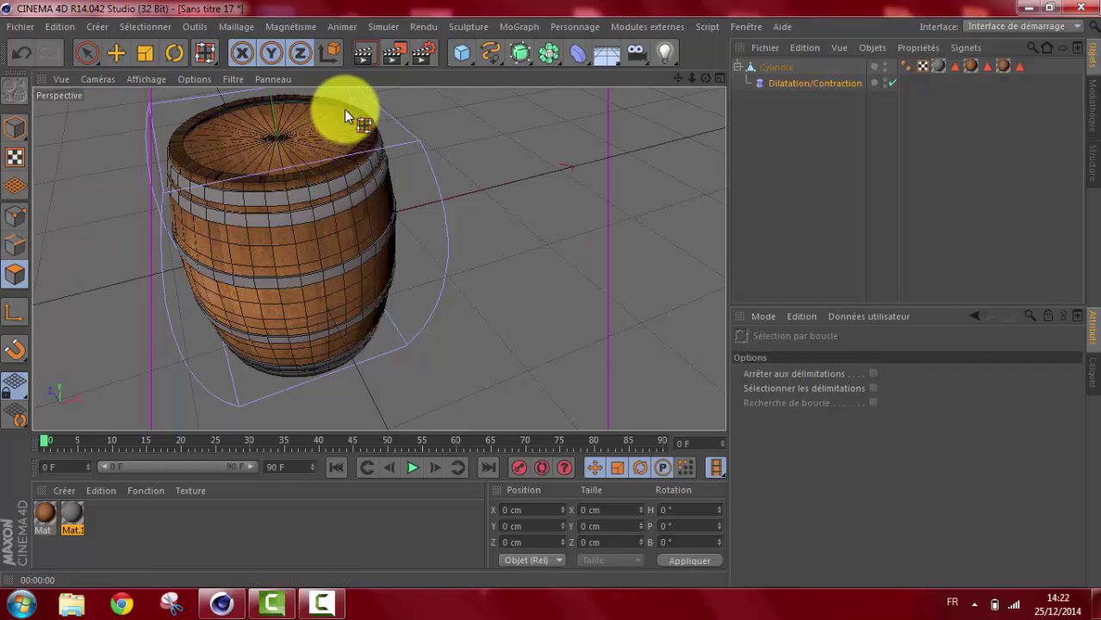
click(777, 69)
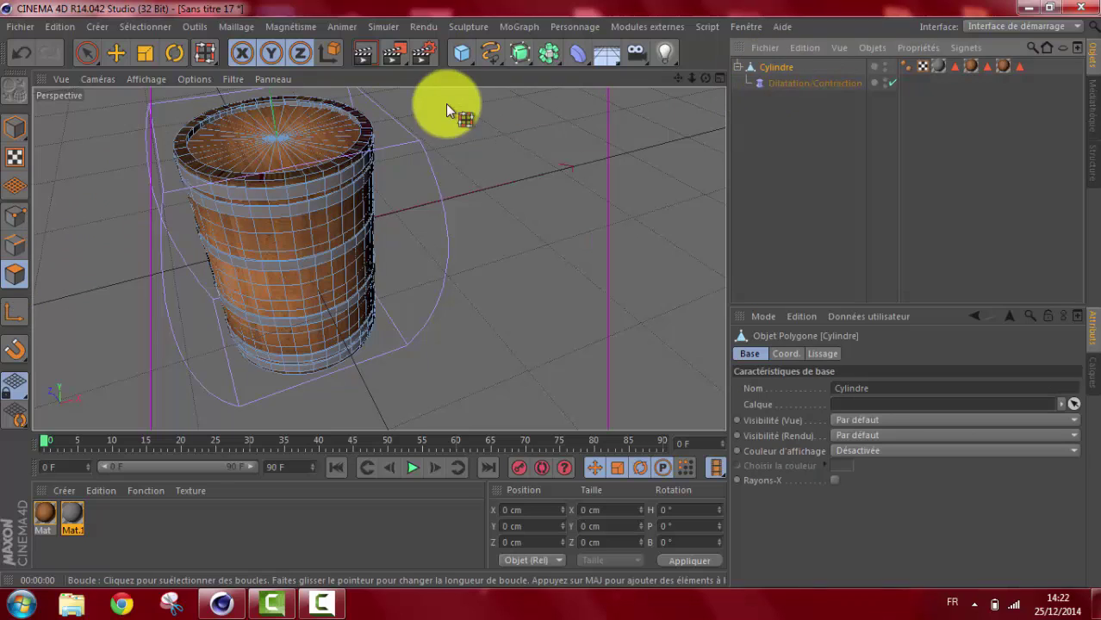
click(347, 115)
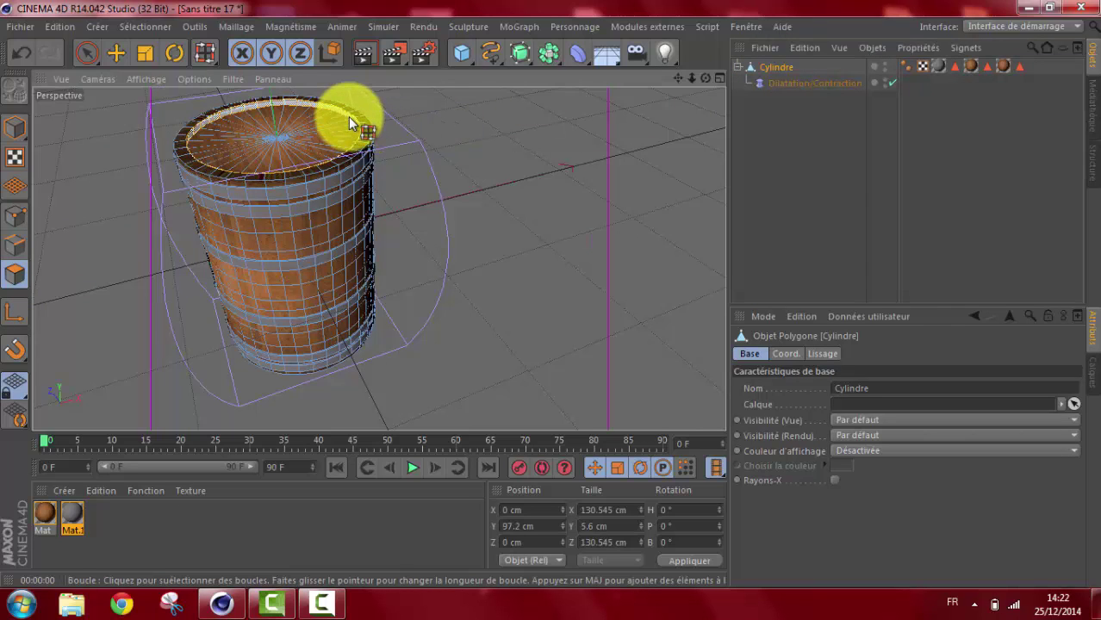
- From below, loop-select the bottom's inner ring and drag the Mat material onto it
drag(705, 77, 559, 272)
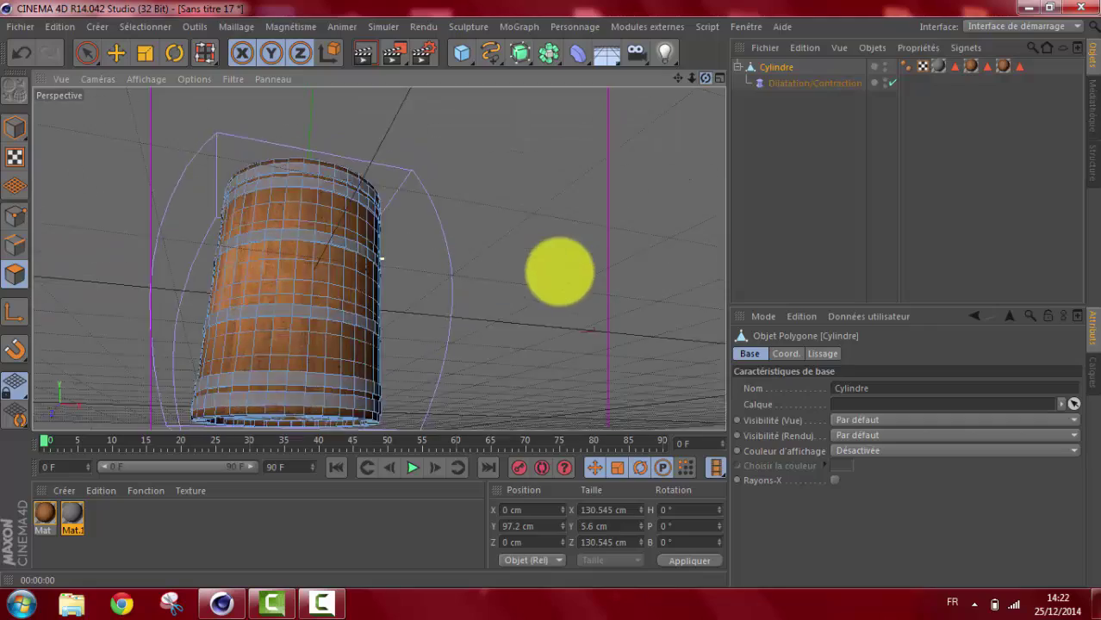
drag(381, 258, 379, 258)
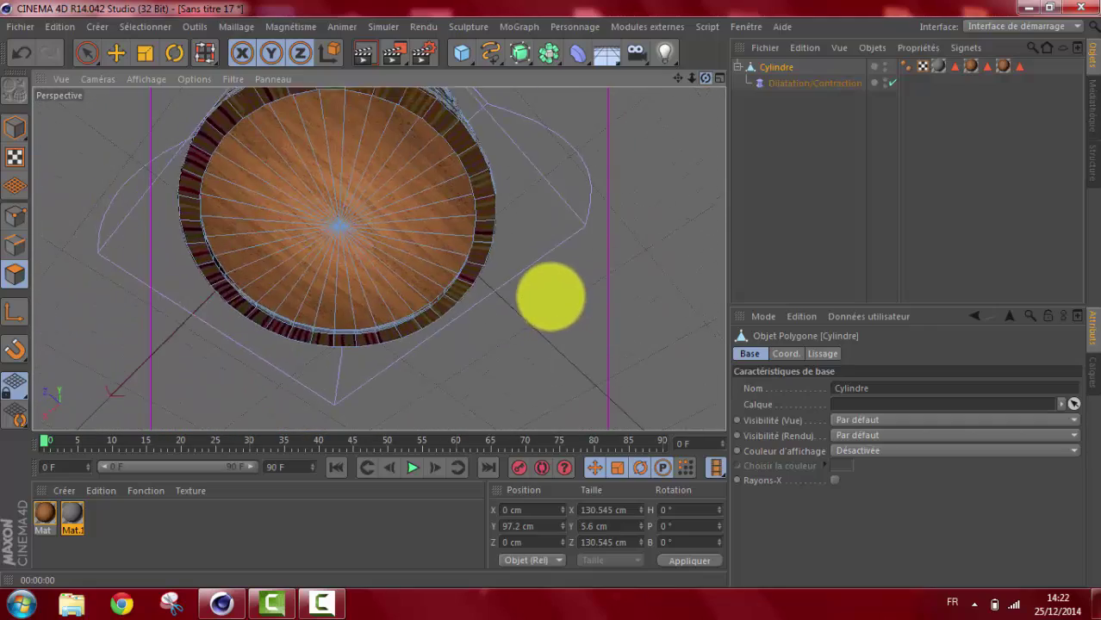
alt+drag(550, 297, 550, 290)
key(u)
key(l)
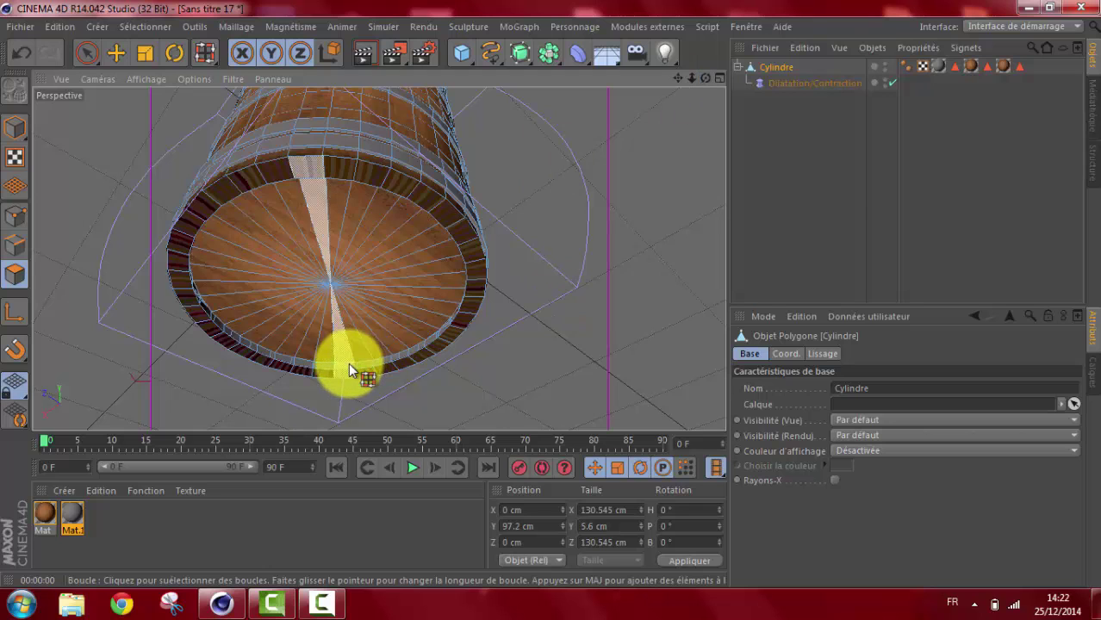
click(356, 365)
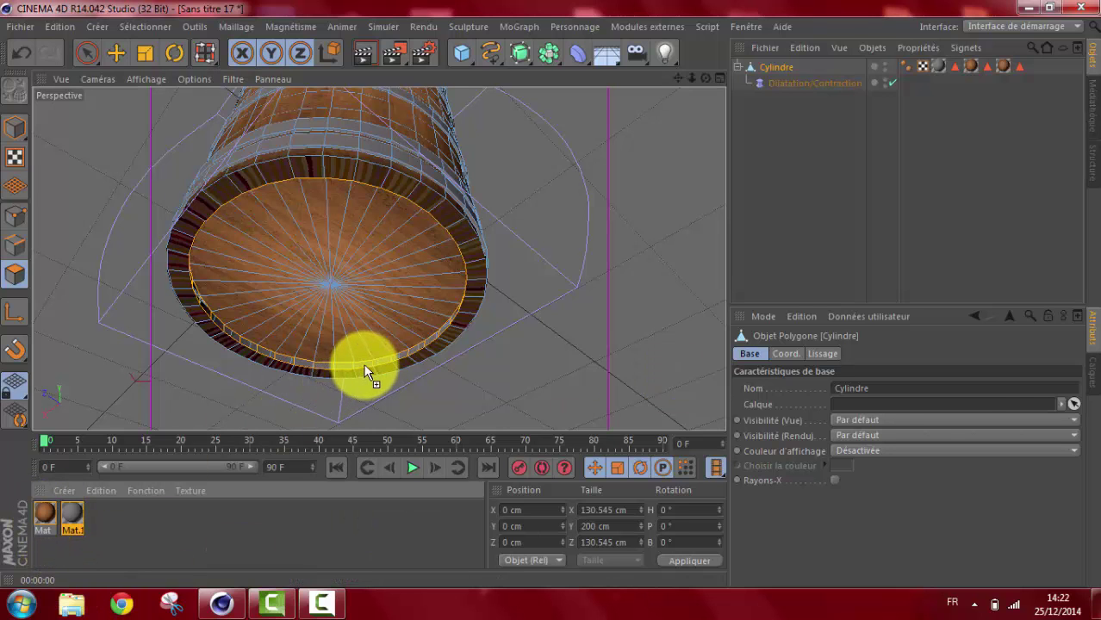
drag(340, 378, 363, 365)
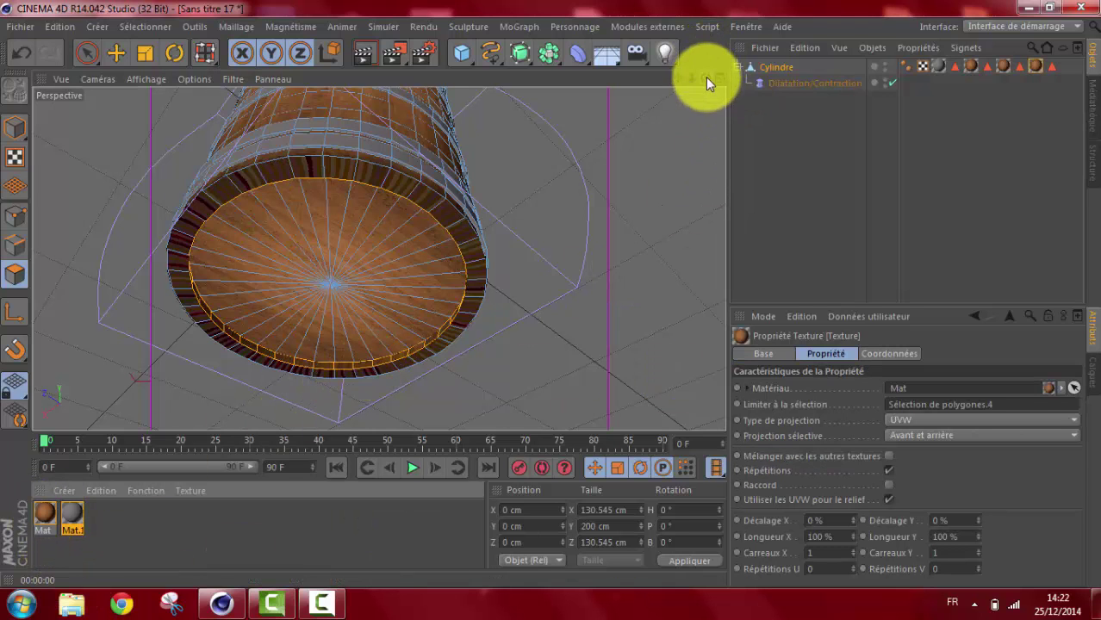
mouse_move(706, 77)
mouse_down()
mouse_move(691, 81)
mouse_move(555, 307)
mouse_move(551, 287)
mouse_up()
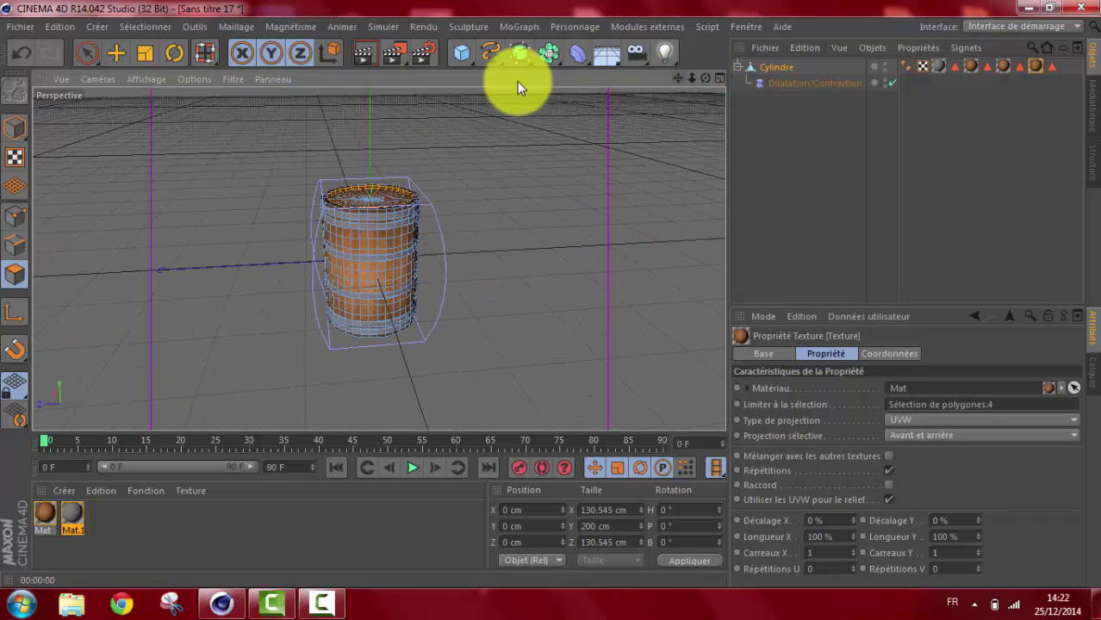
- Add a Sol floor, drop the Cylindre barrel onto it, and add a Lumière light
click(611, 55)
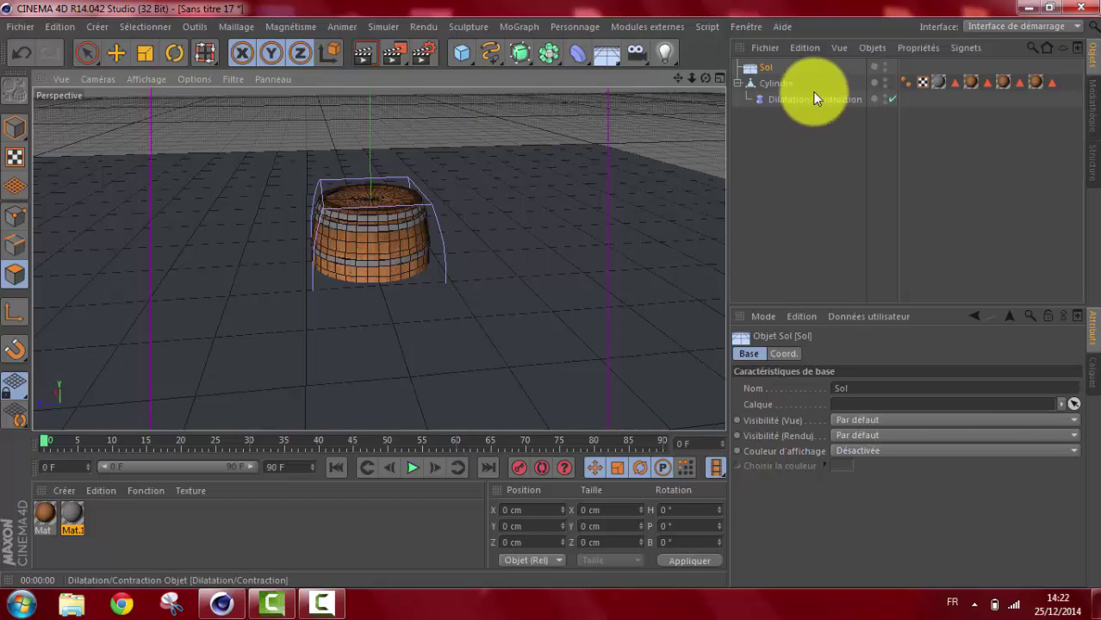
click(768, 83)
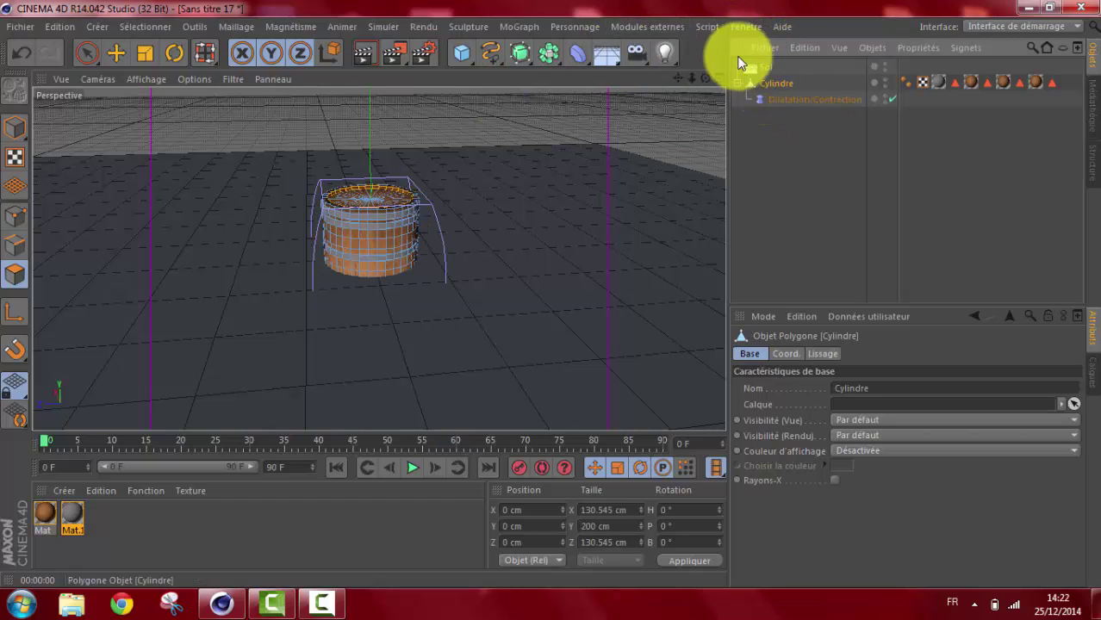
click(674, 28)
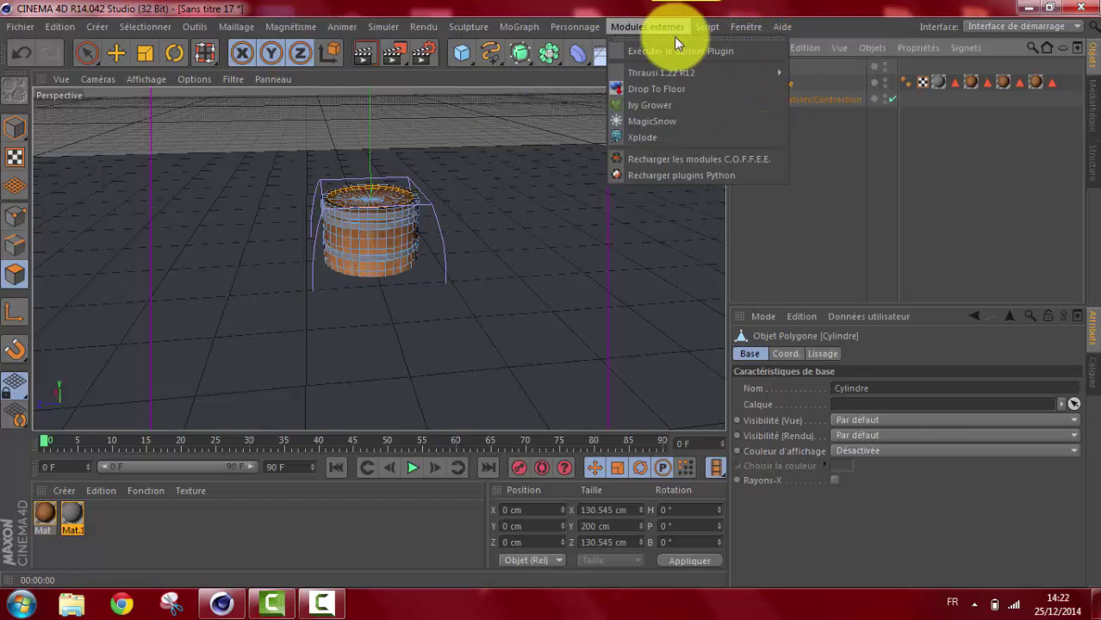
click(654, 89)
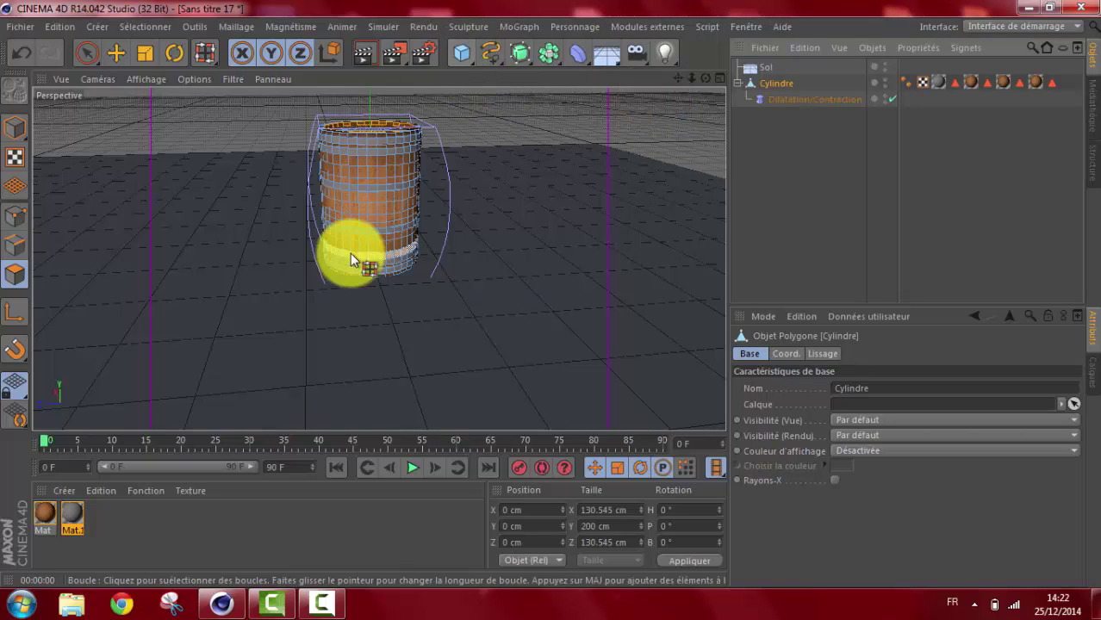
drag(39, 514, 191, 327)
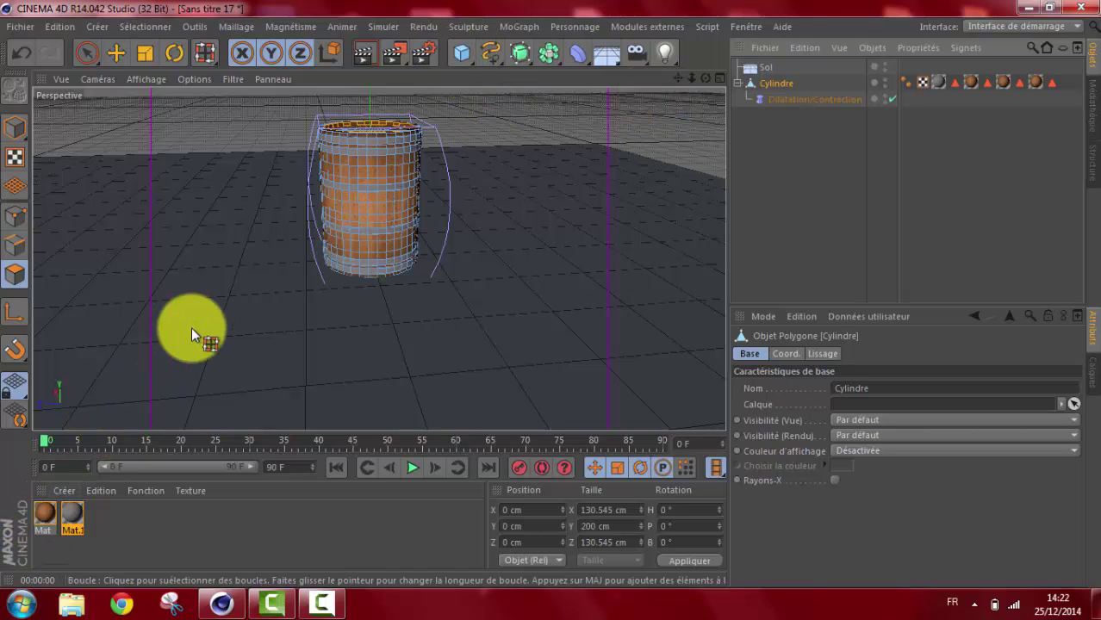
drag(633, 89, 732, 80)
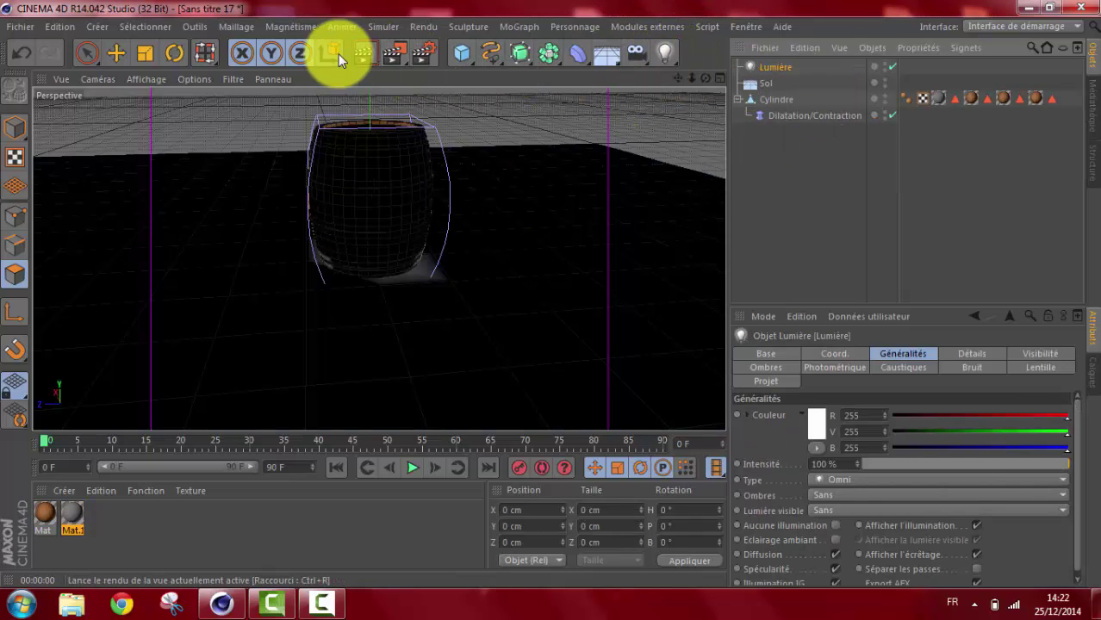
- Position the light out toward the camera and raised above the barrel
click(91, 54)
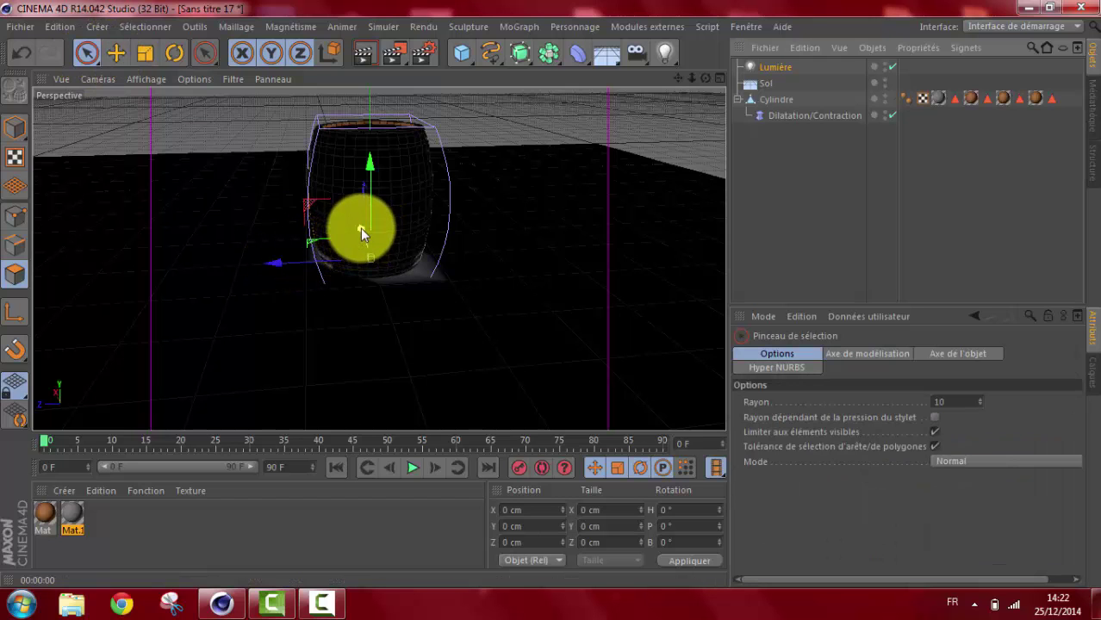
mouse_move(360, 231)
mouse_down()
mouse_move(410, 387)
mouse_move(424, 355)
mouse_up()
drag(435, 359, 465, 199)
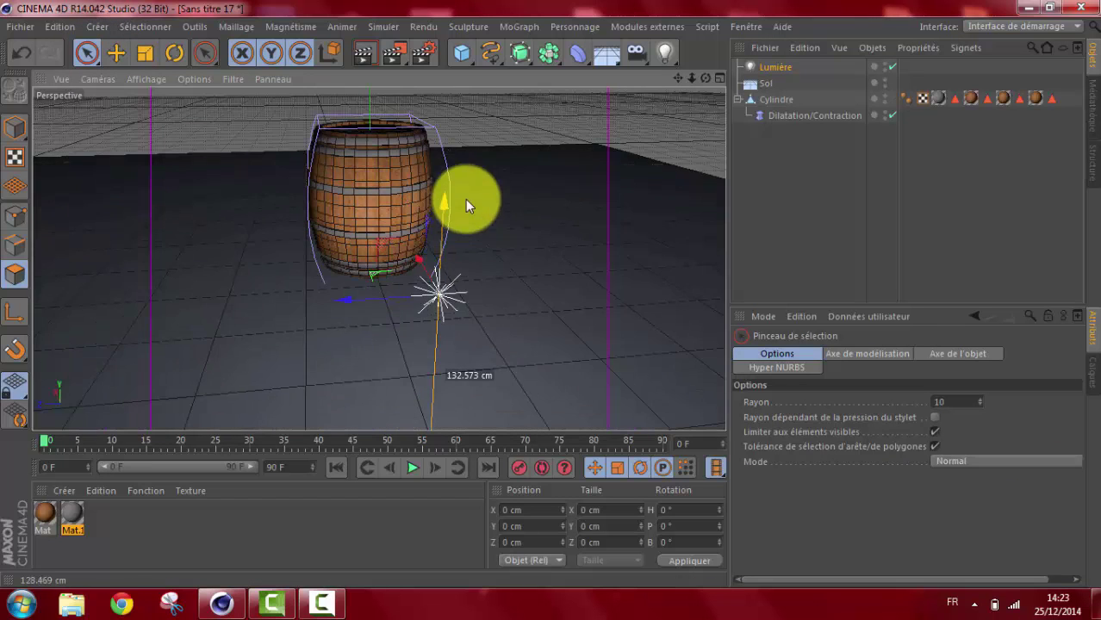
drag(551, 294, 551, 272)
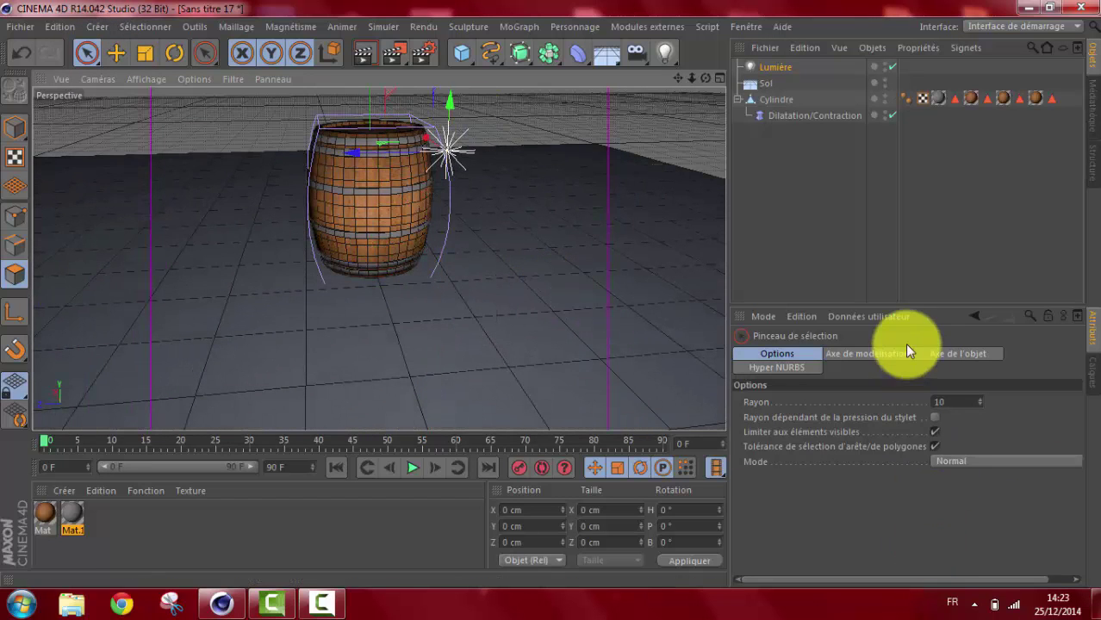
- Set Lumière's shadow to Shadow Maps (Soft) and render a closer view of the barrel
click(776, 66)
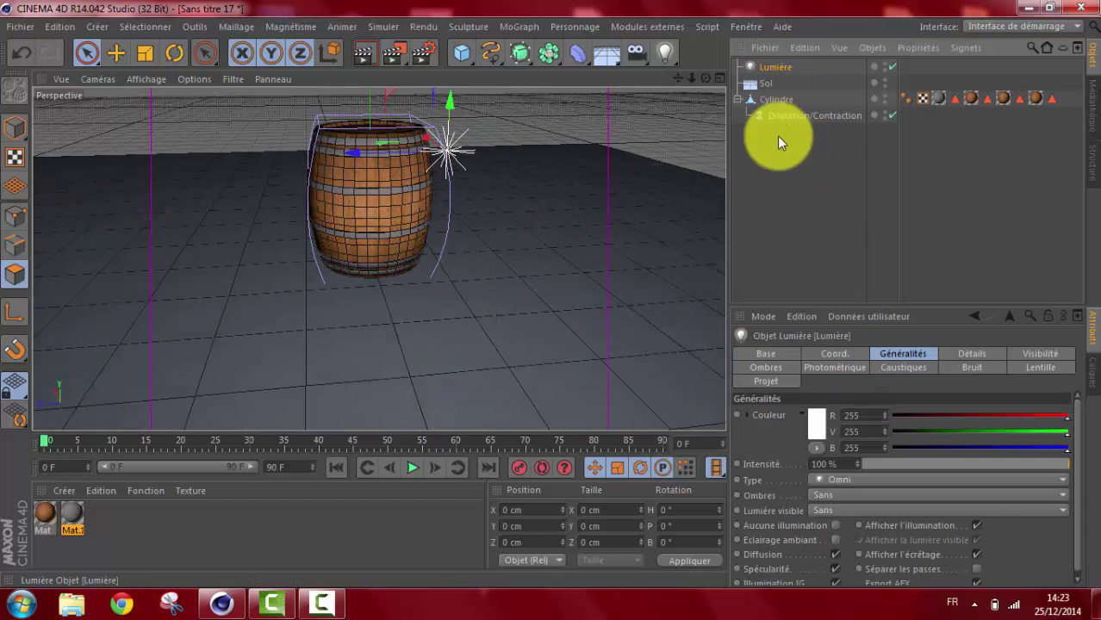
click(763, 368)
click(849, 412)
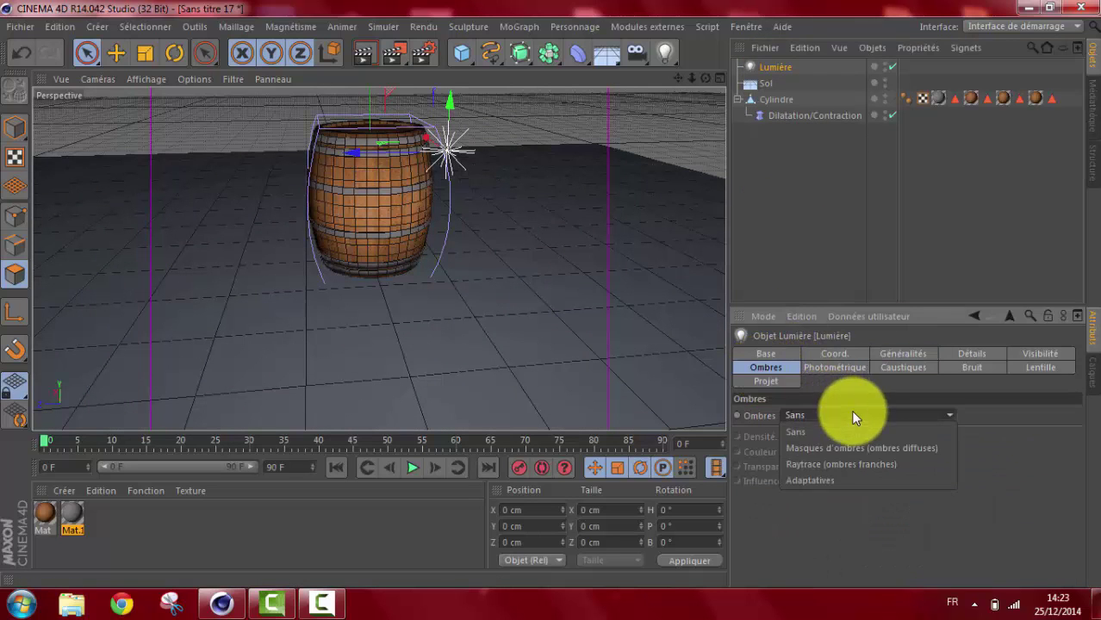
click(808, 447)
drag(678, 78, 551, 295)
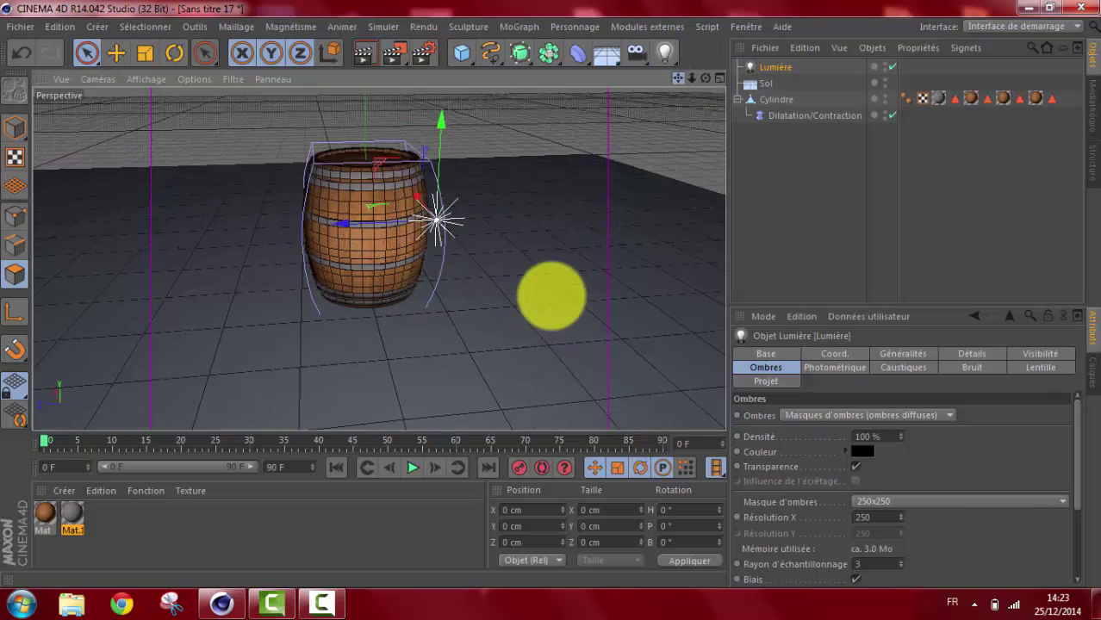
drag(690, 79, 550, 293)
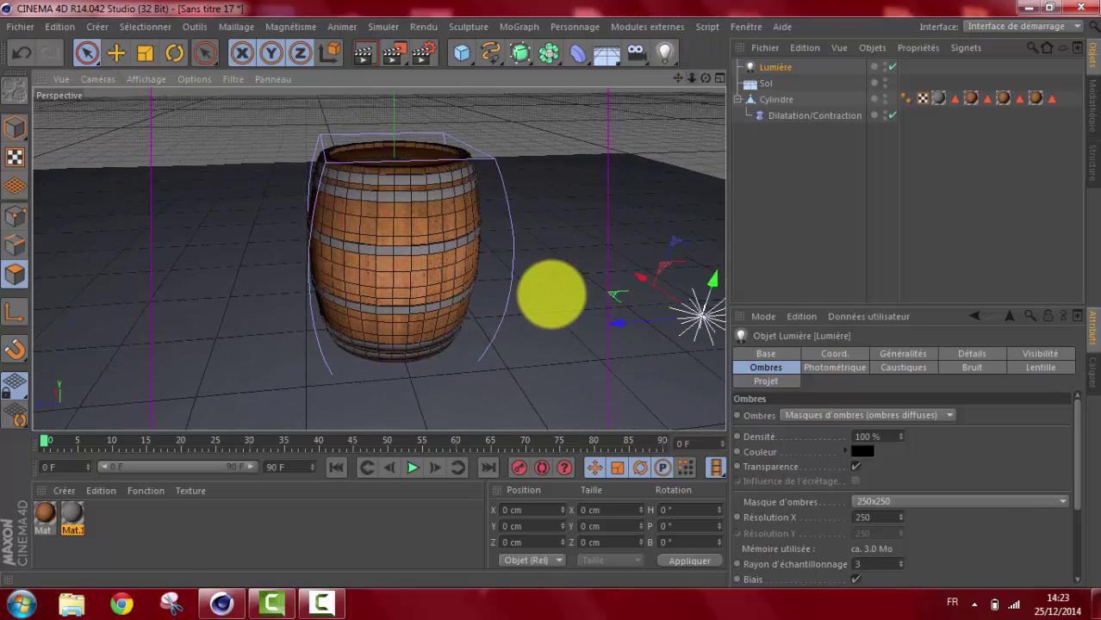
click(363, 55)
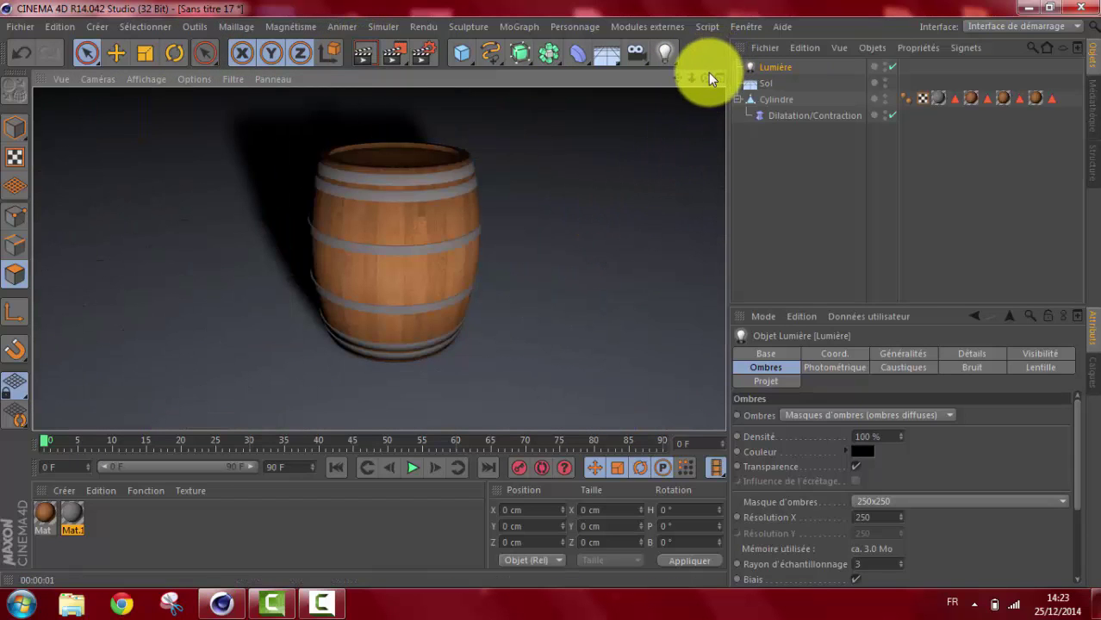
- Set Cylindre's Coord. Scale Y to 1.19 and render the view to show its floor shadow
mouse_move(711, 80)
mouse_down()
mouse_move(566, 295)
mouse_move(550, 295)
mouse_up()
drag(676, 81, 547, 294)
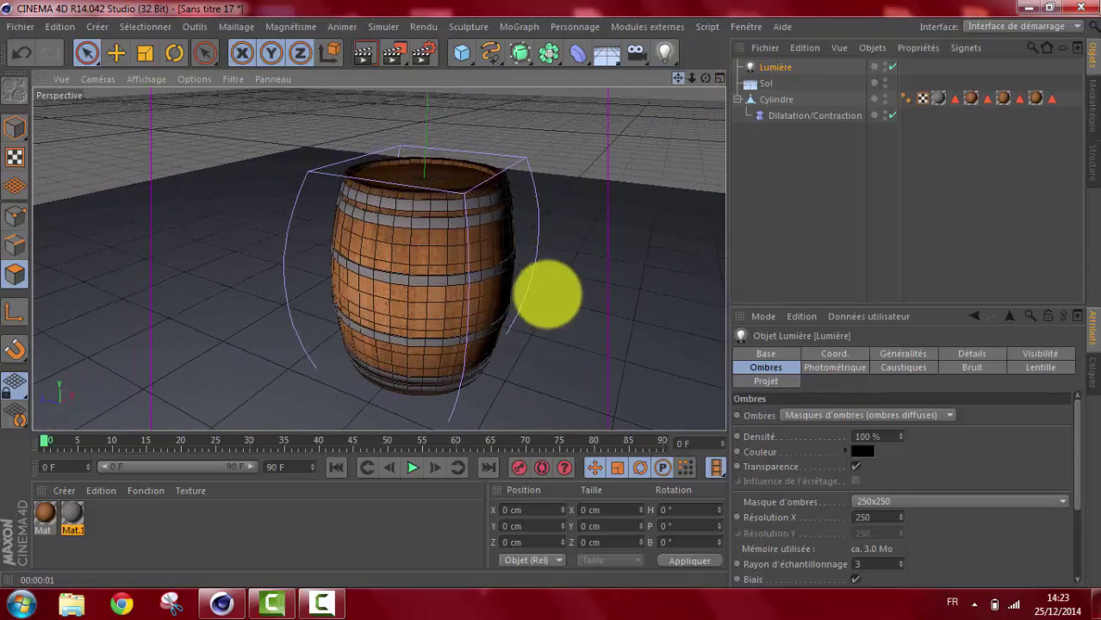
drag(706, 78, 553, 293)
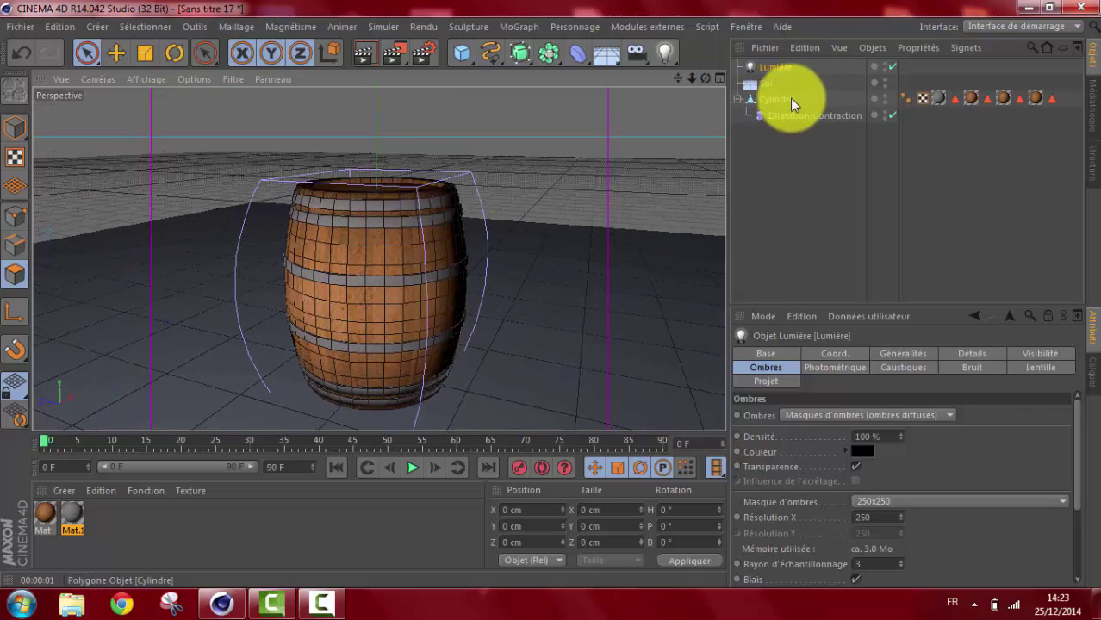
click(779, 99)
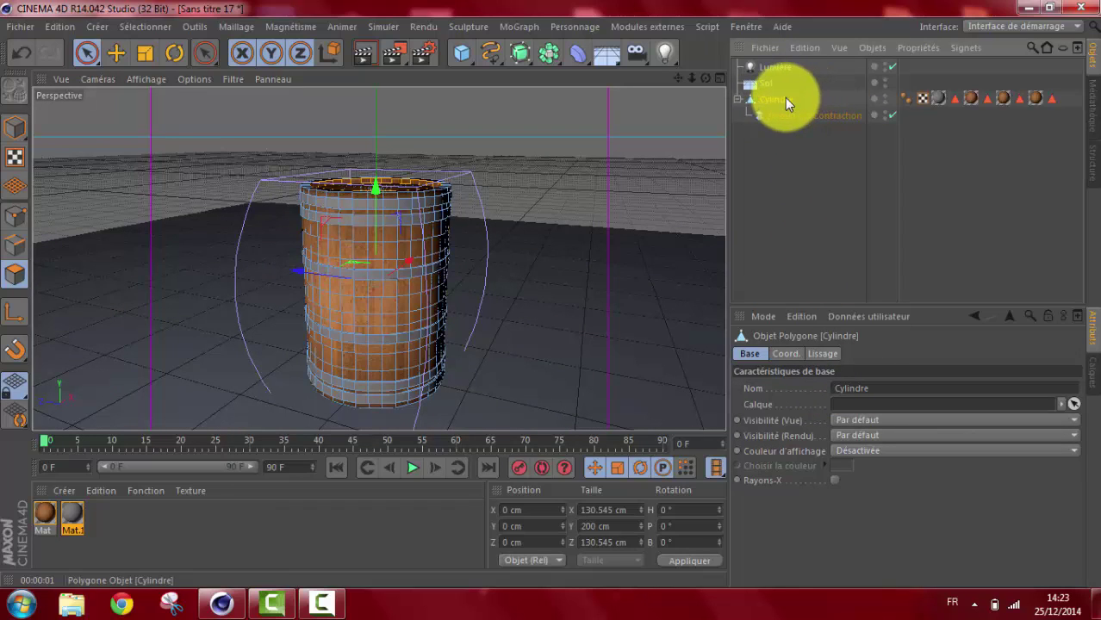
click(791, 354)
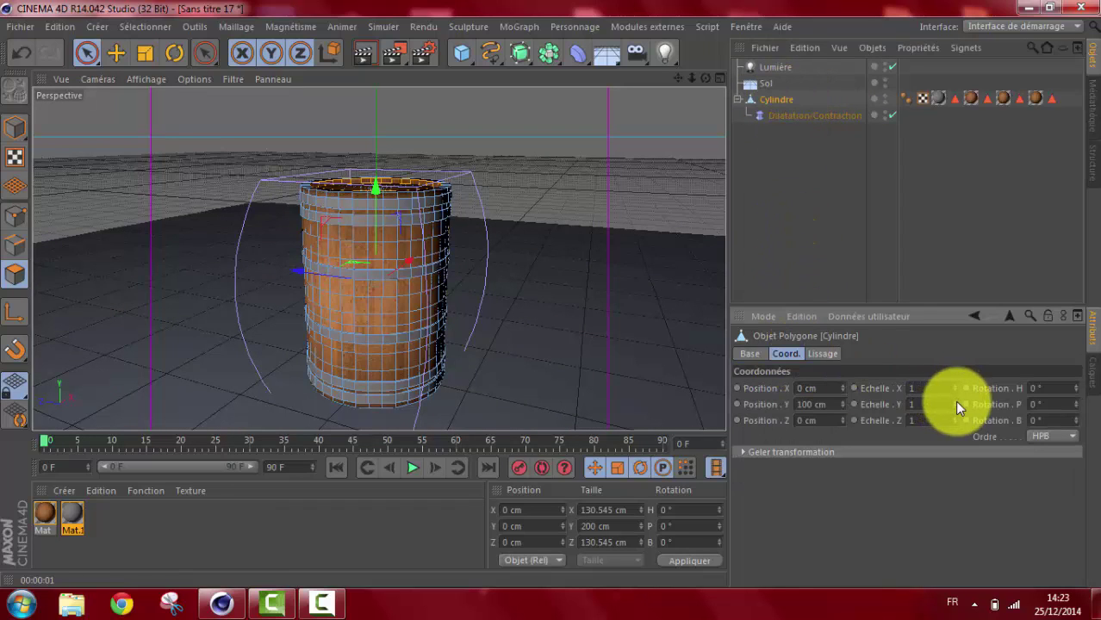
drag(954, 404, 954, 379)
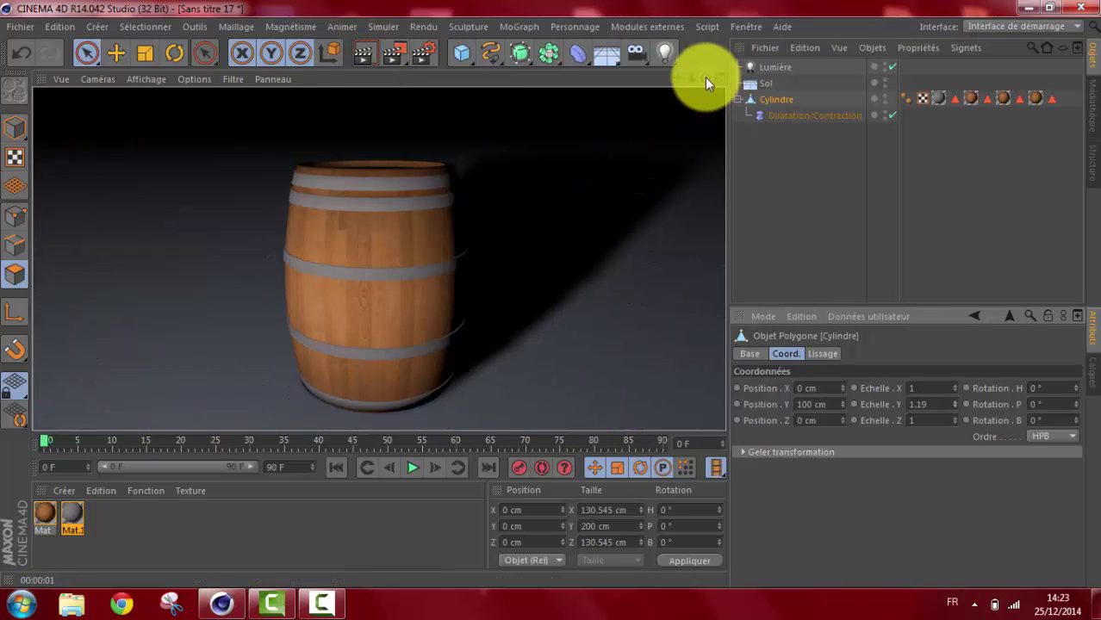
click(654, 147)
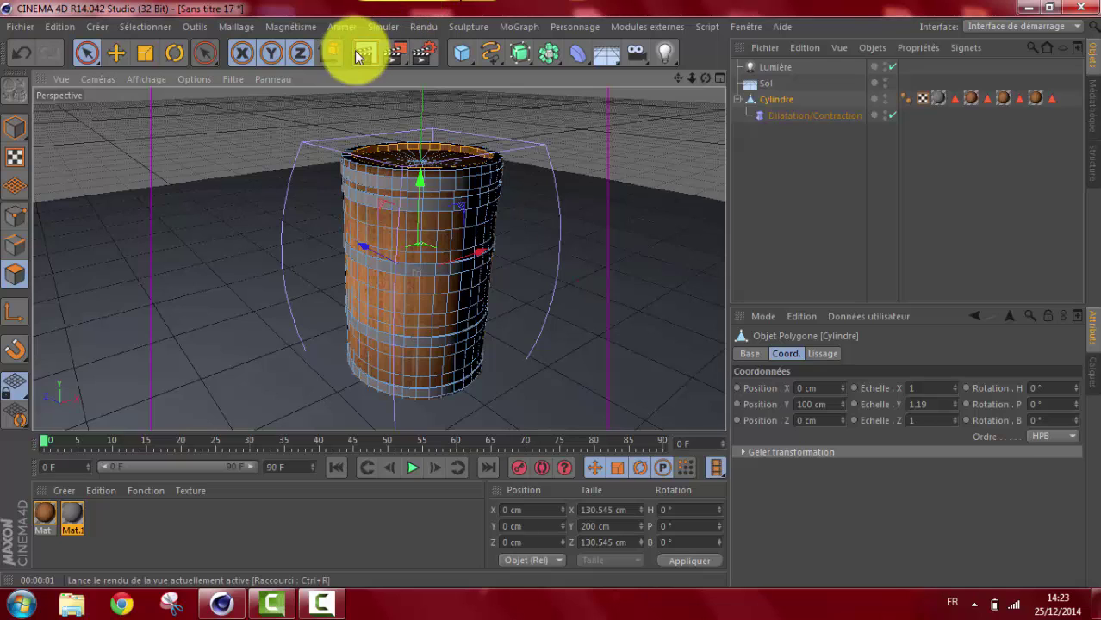
click(363, 52)
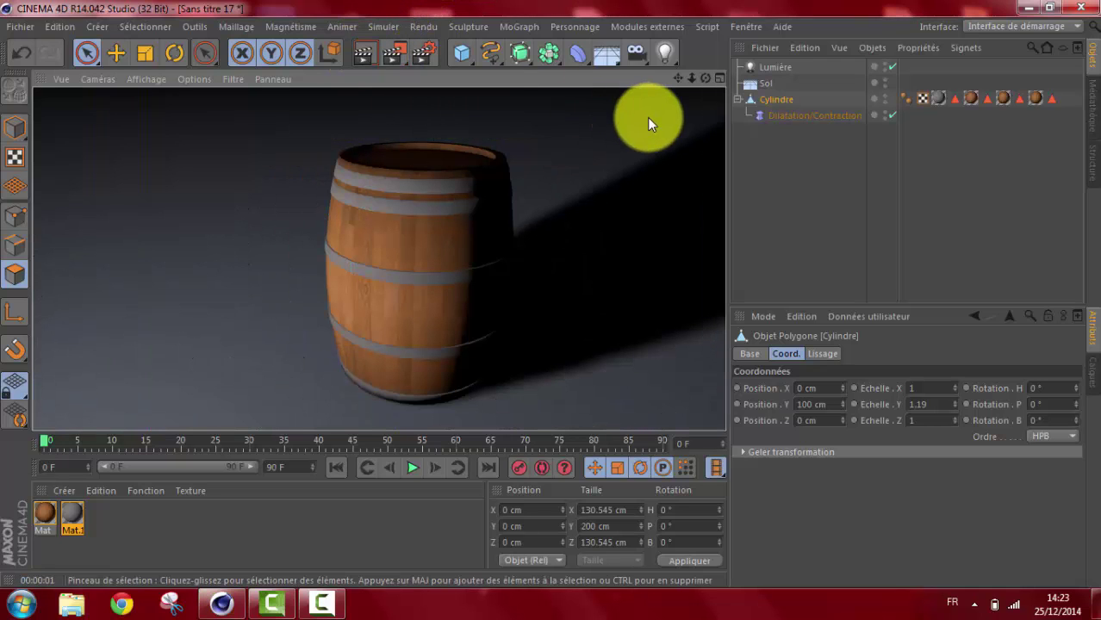